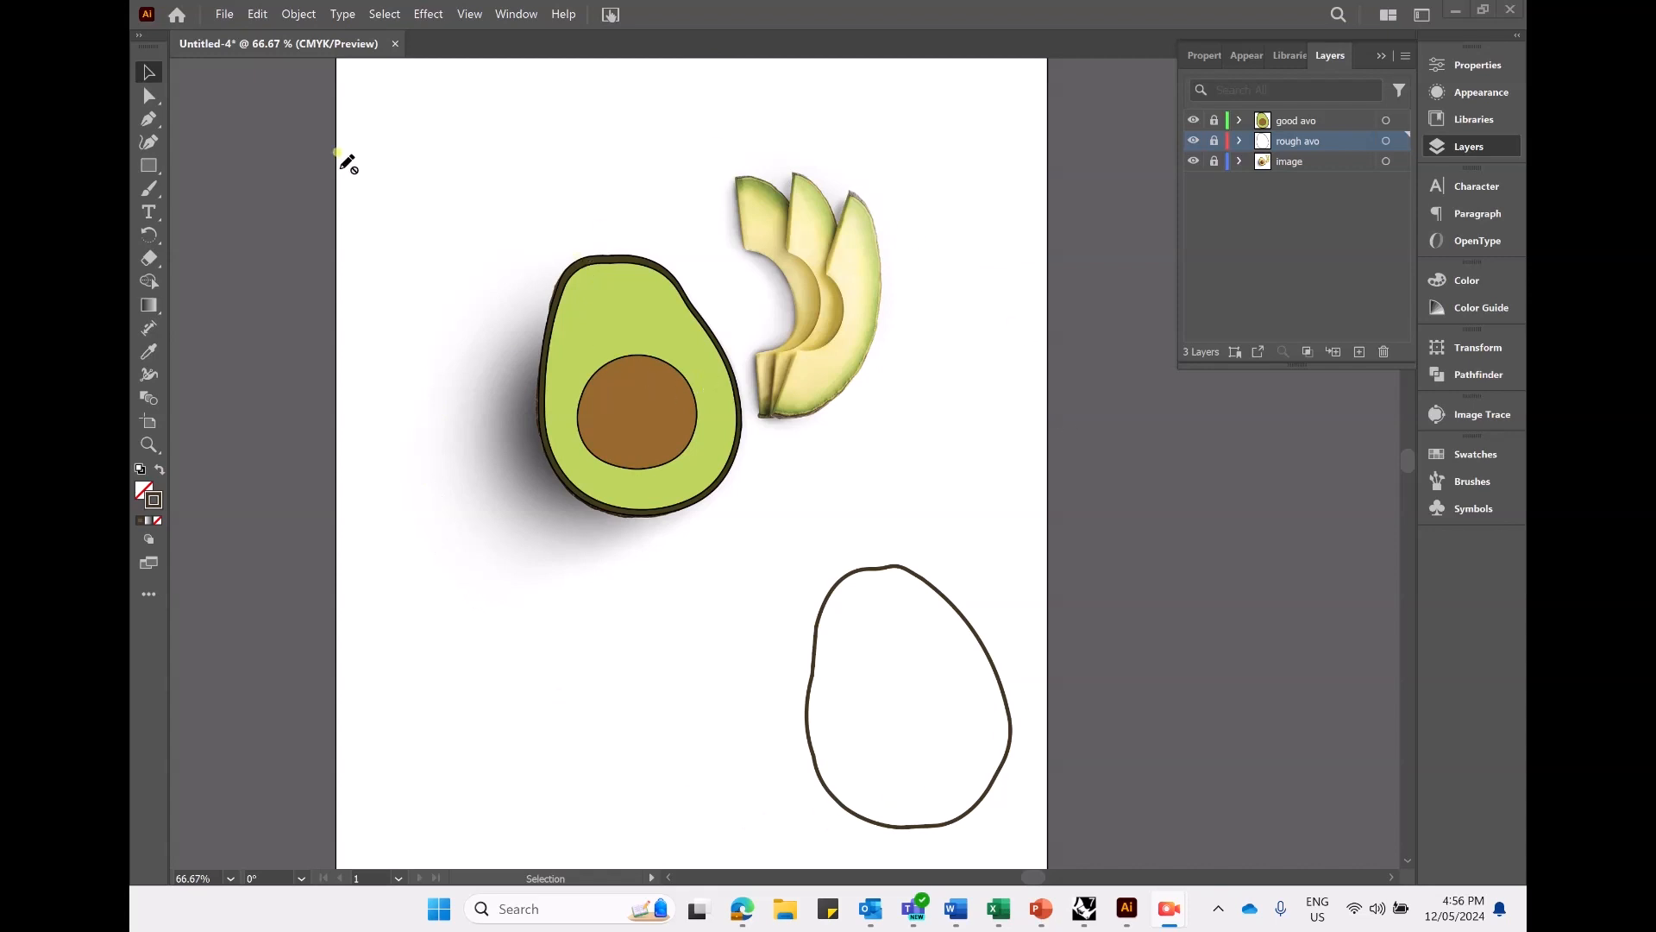
# - Create a new portrait A4 document, 210 x 297 mm, in CMYK color mode and make it the active document
pyautogui.click(226, 14)
pyautogui.click(234, 34)
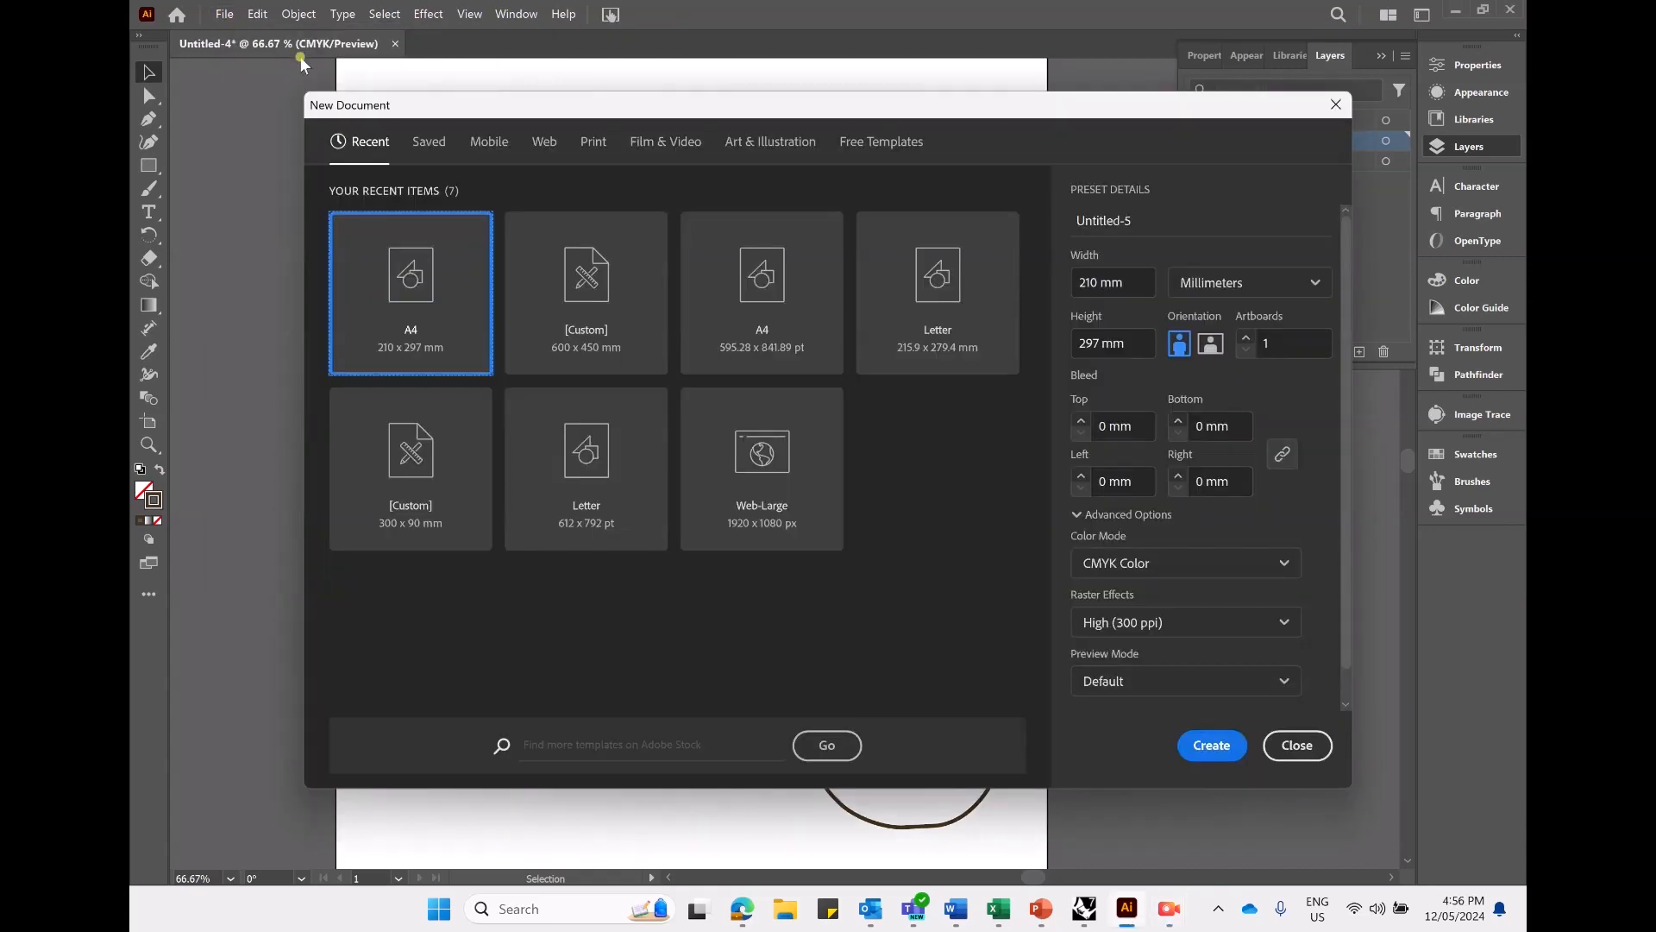
pyautogui.click(1211, 745)
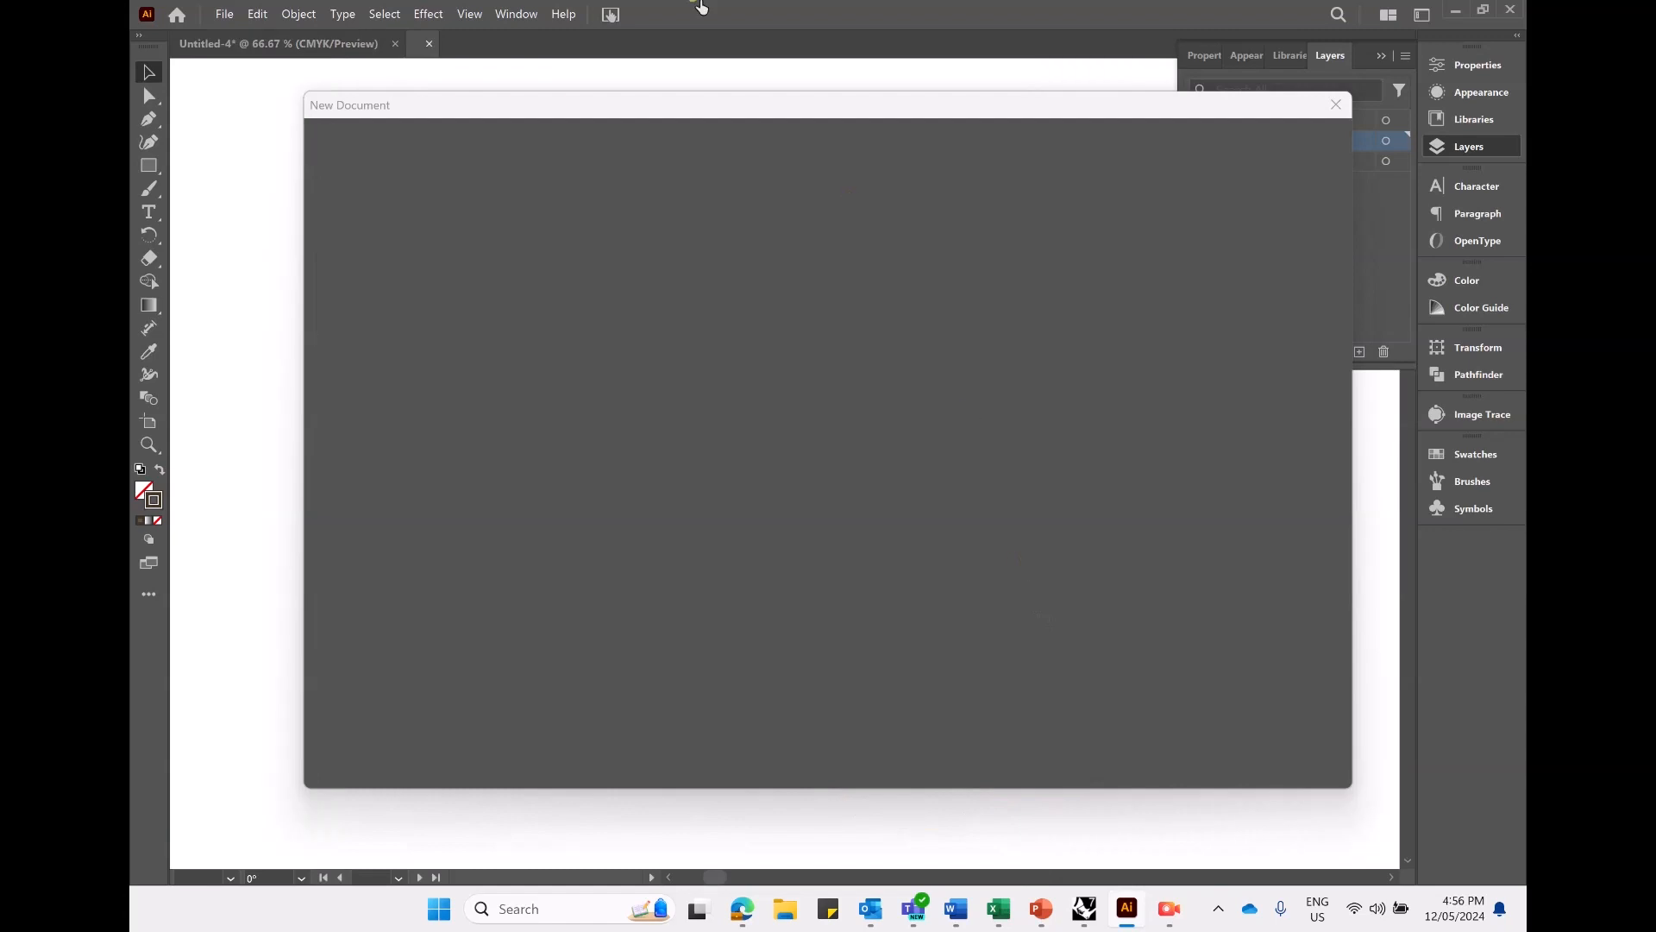
pyautogui.click(314, 39)
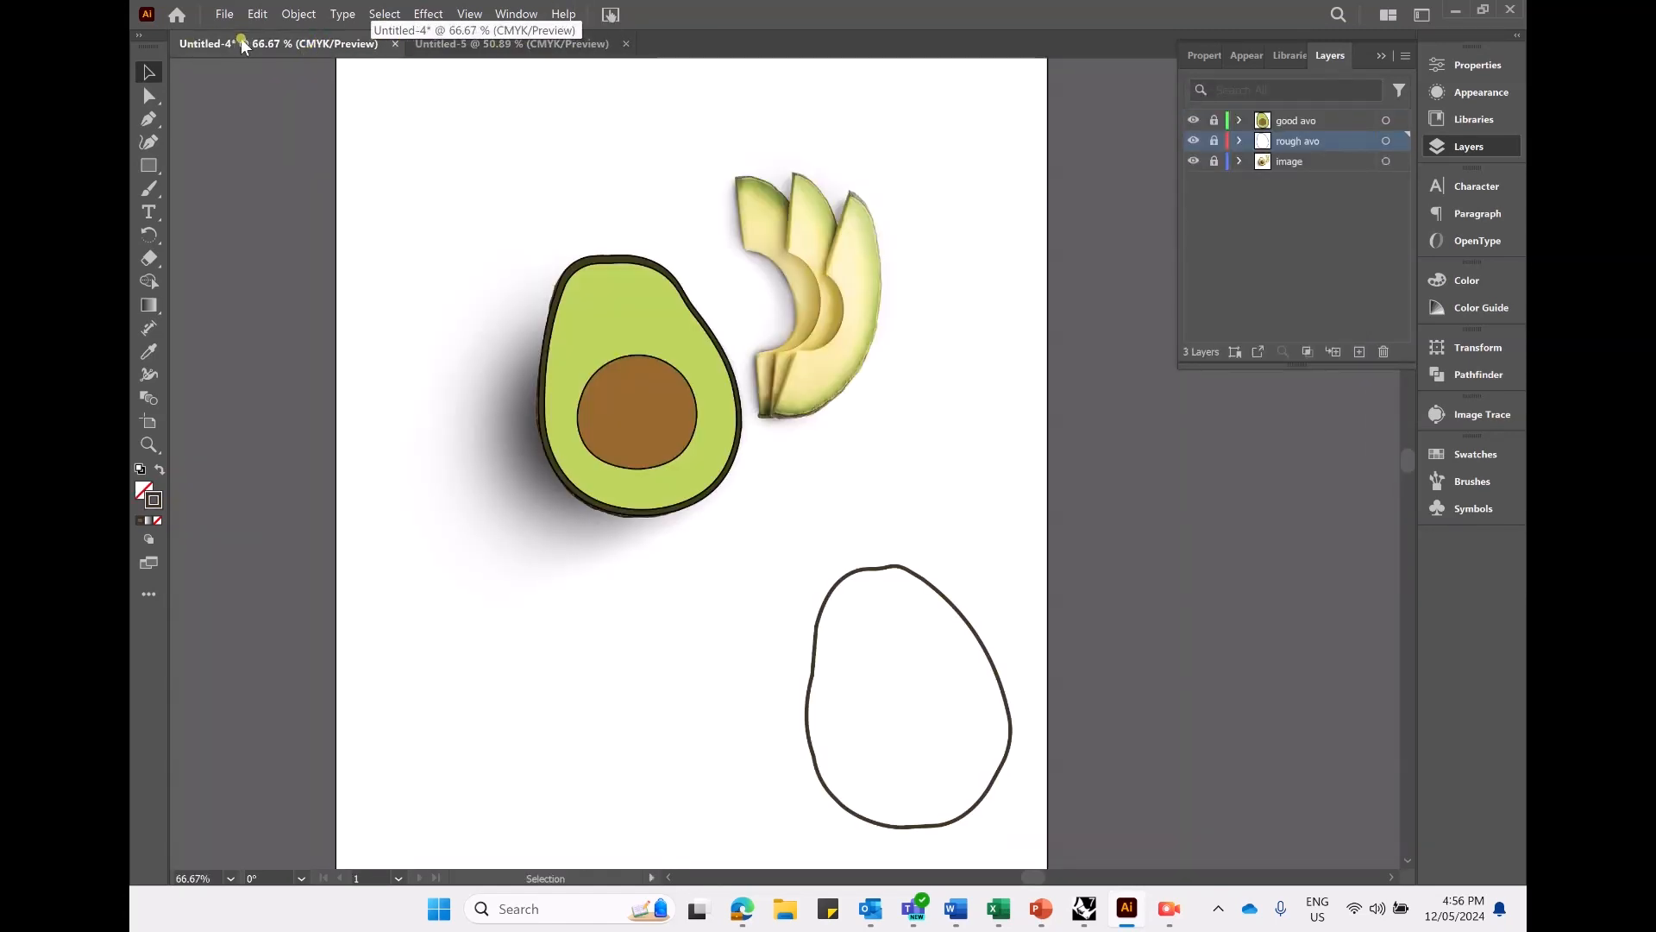
pyautogui.click(500, 43)
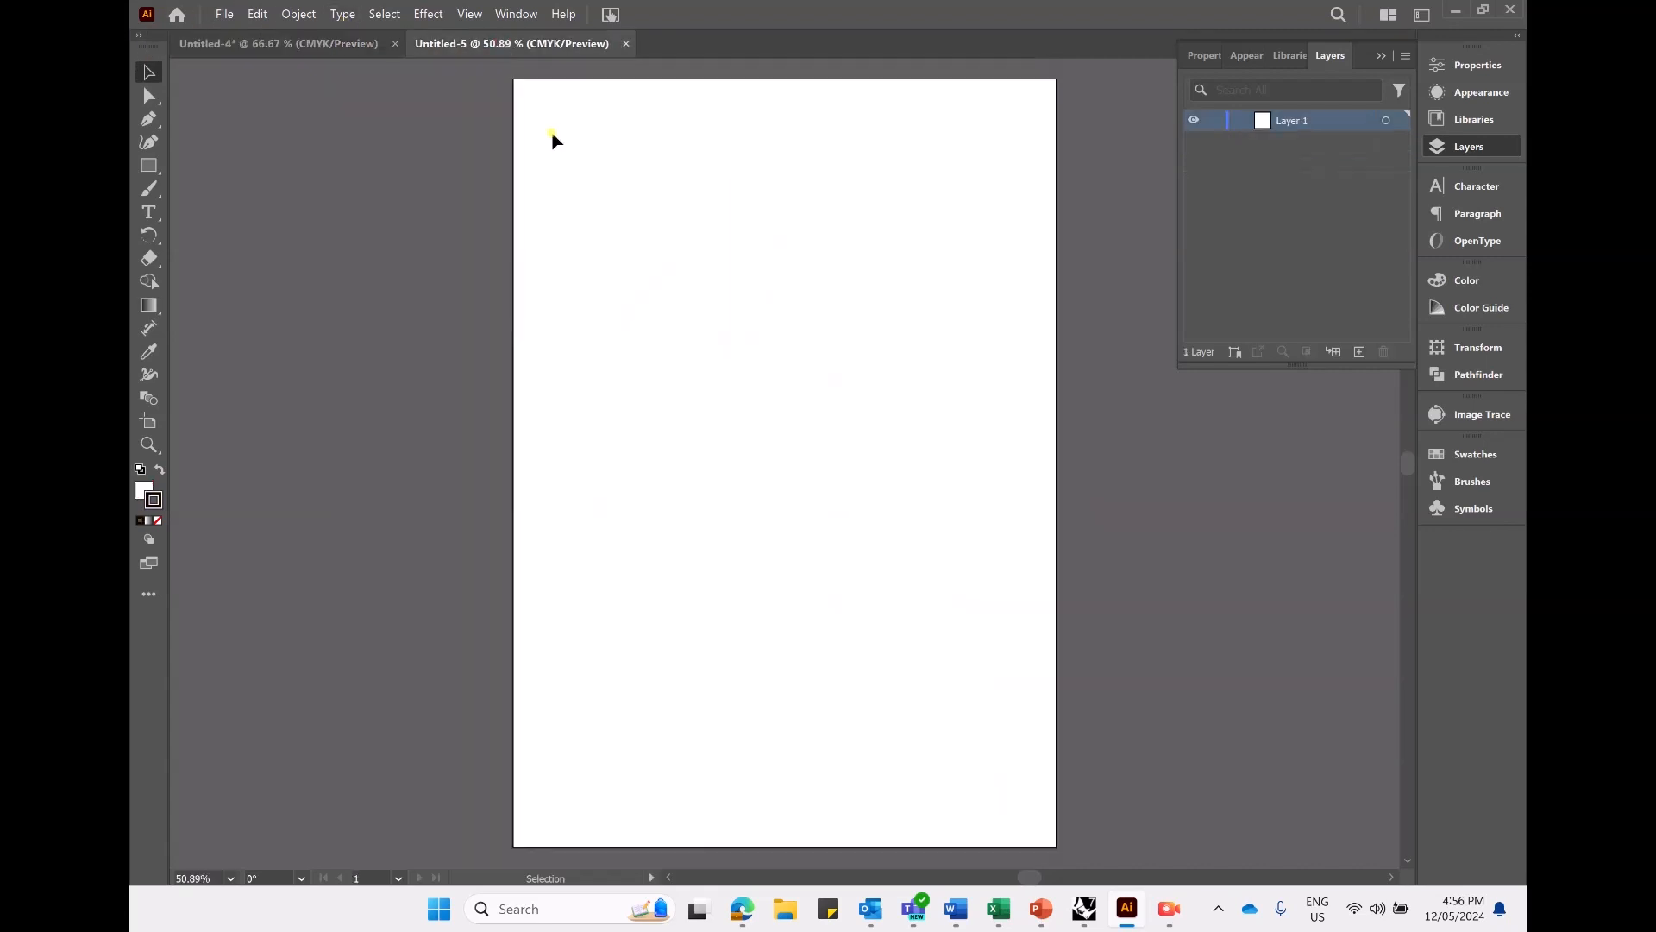
# - Draw a wide rectangle in the upper part of the artboard
pyautogui.click(158, 162)
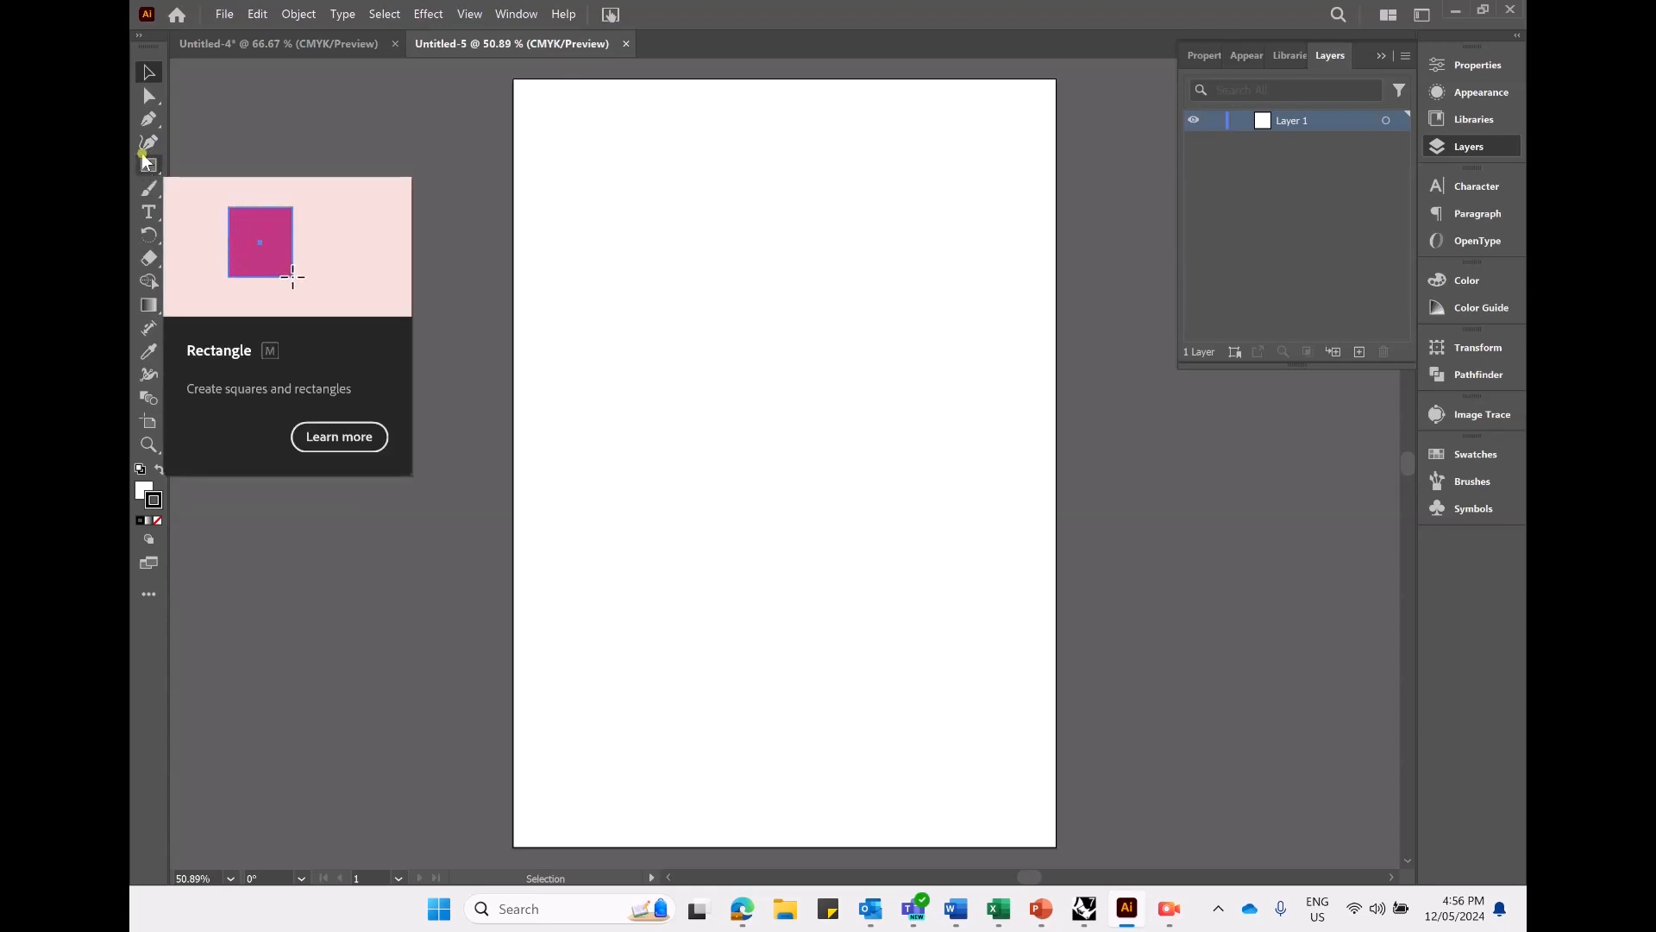
pyautogui.click(150, 168)
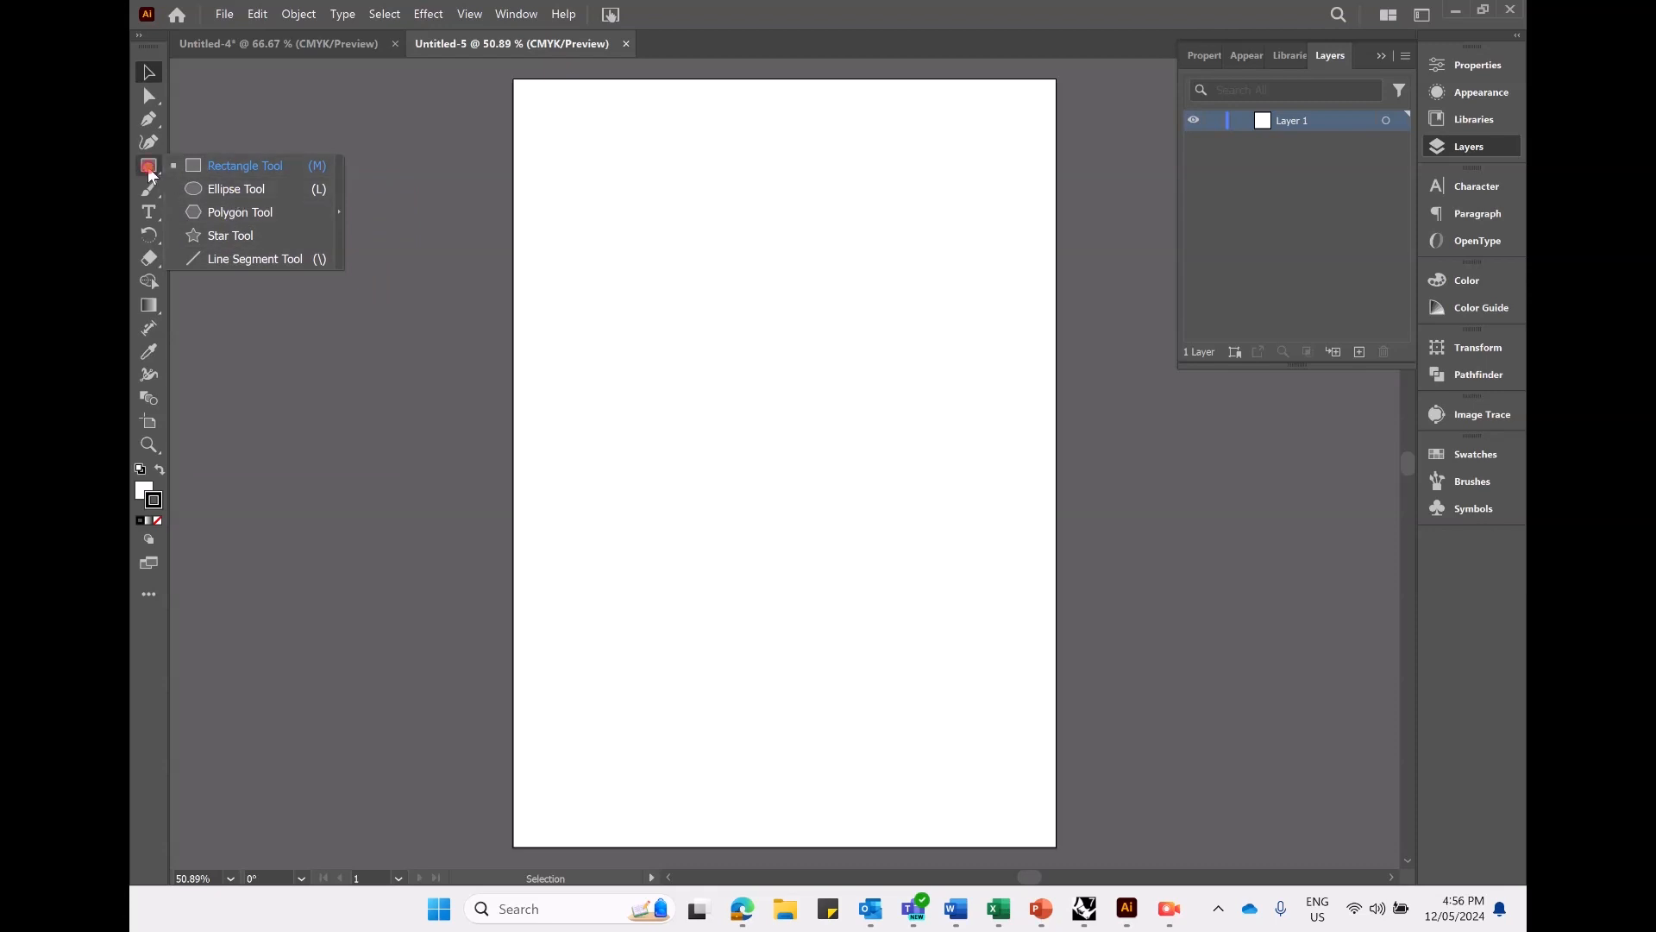
pyautogui.click(241, 165)
pyautogui.moveTo(558, 154); pyautogui.dragTo(821, 253)
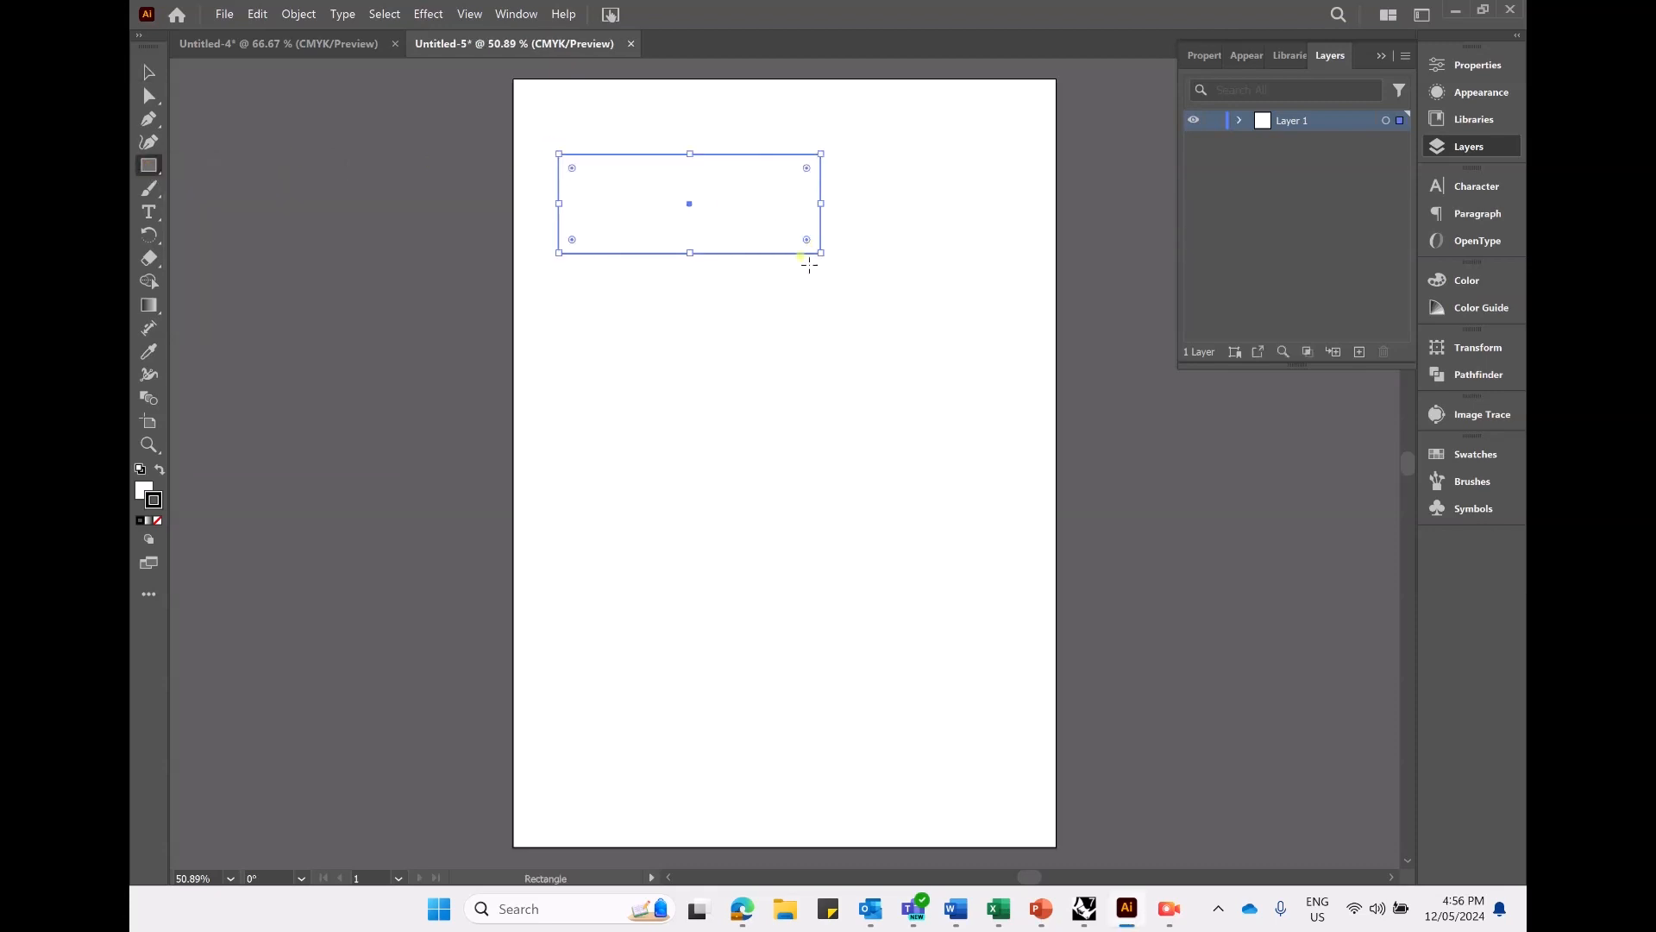
# - Fill the rectangle with the orange color FF9700
pyautogui.doubleClick(144, 490)
pyautogui.moveTo(1139, 477); pyautogui.dragTo(1365, 436)
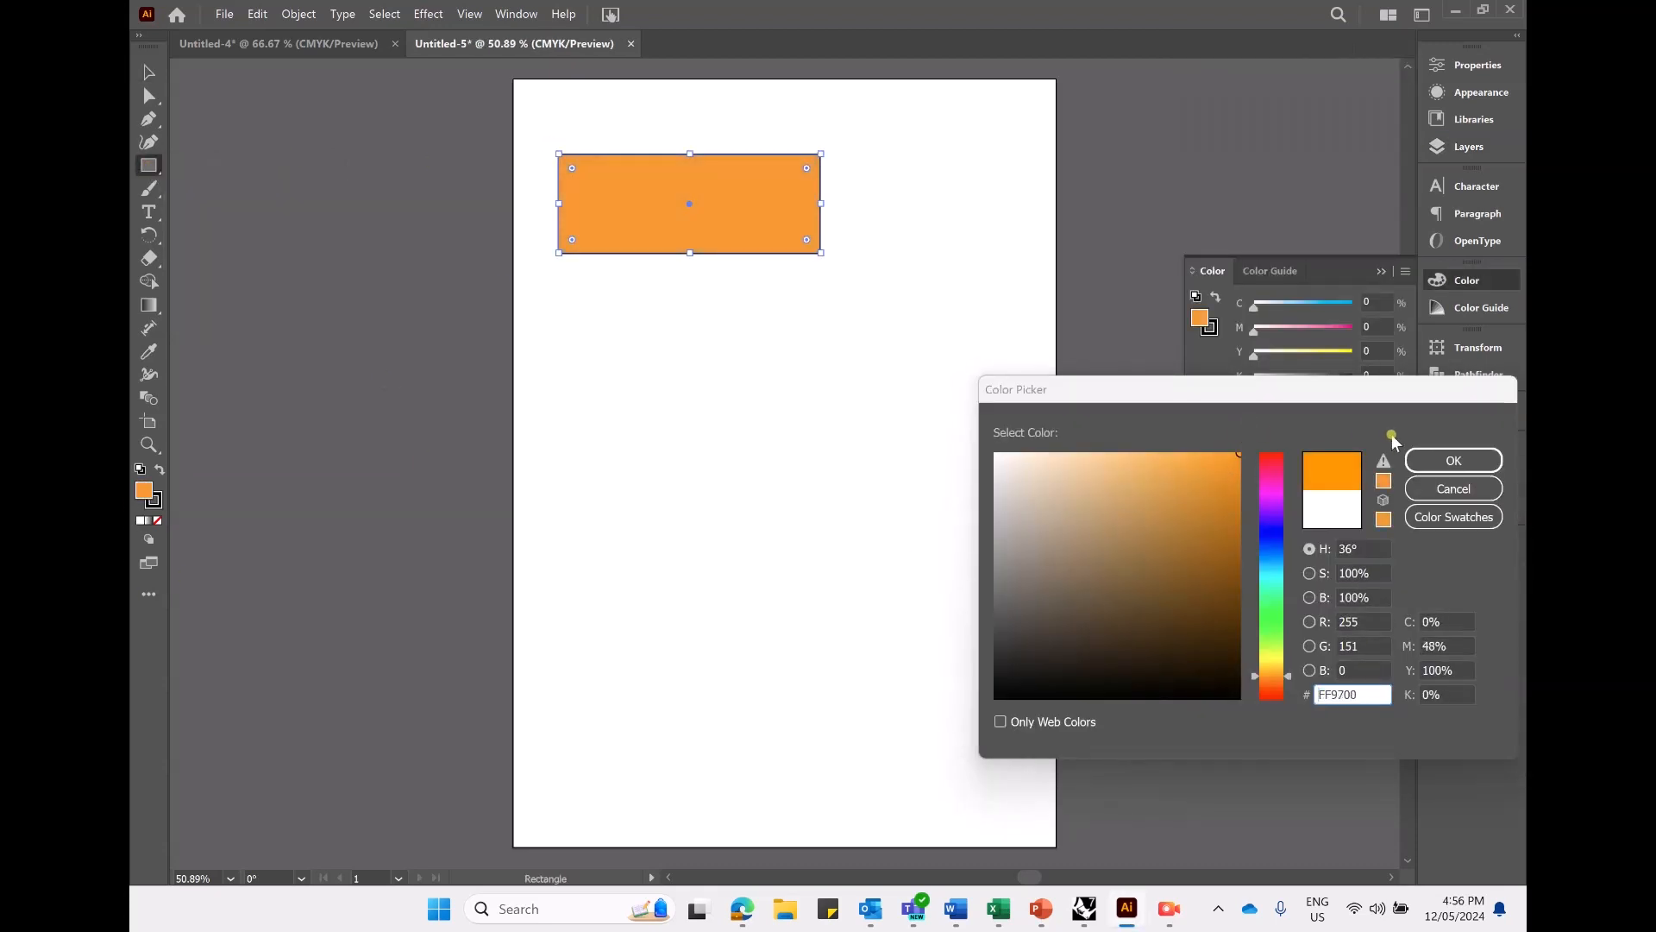
pyautogui.click(1453, 459)
pyautogui.click(1382, 271)
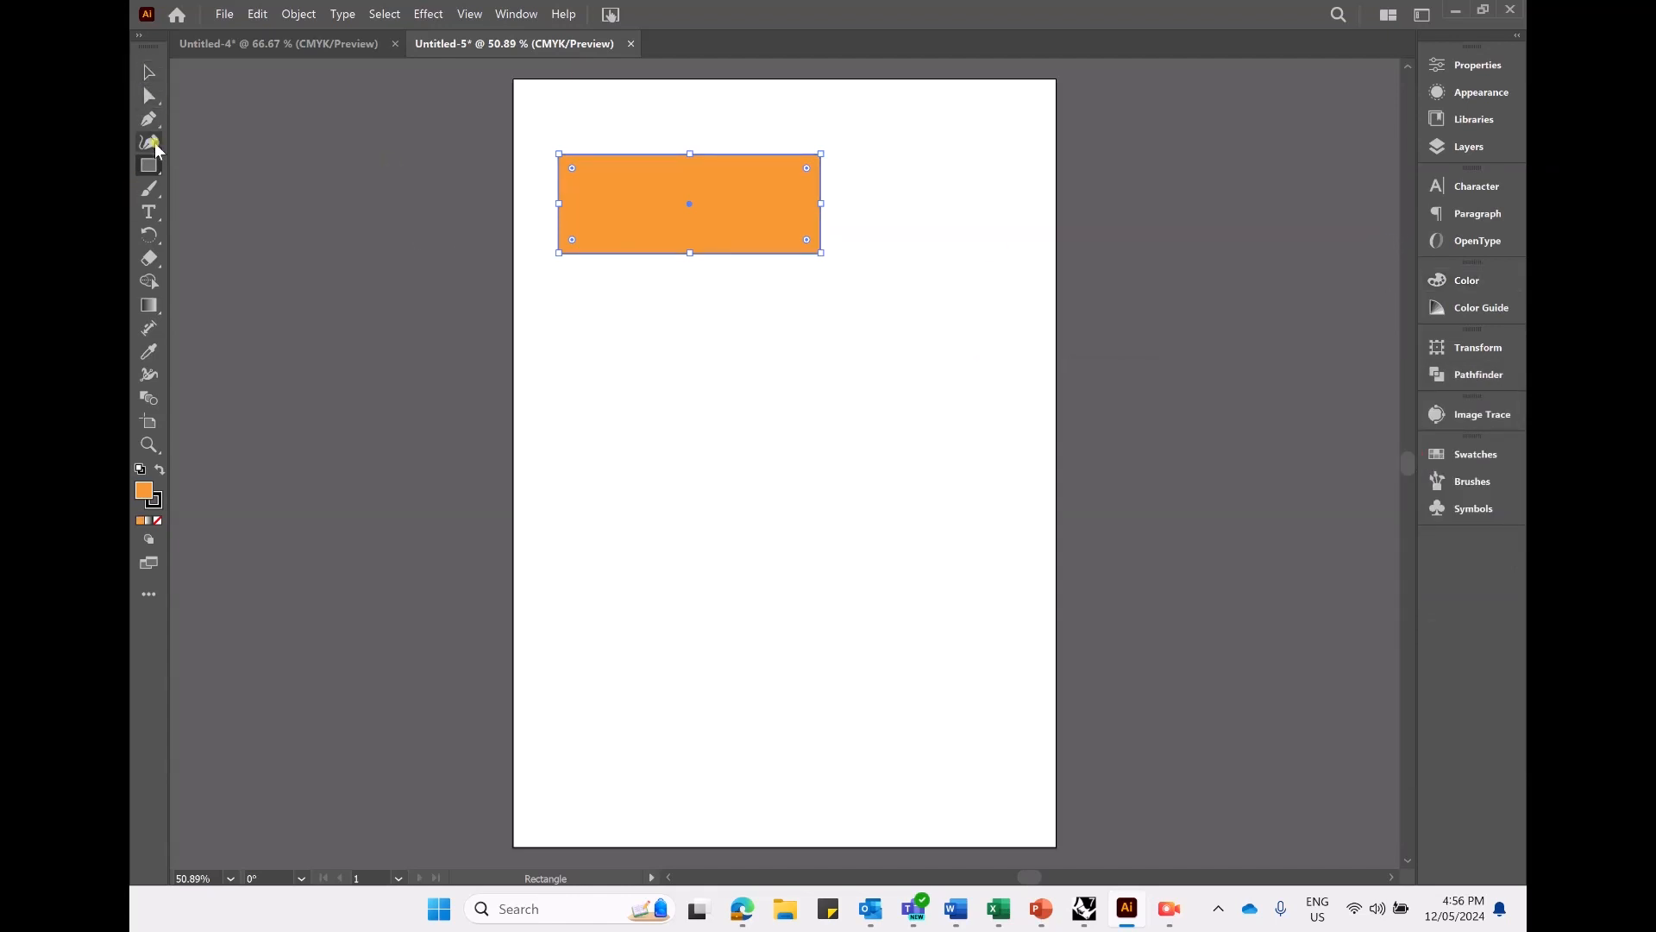
# - Draw a circle overlapping the lower-right corner of the rectangle
pyautogui.rightClick(149, 165)
pyautogui.click(251, 197)
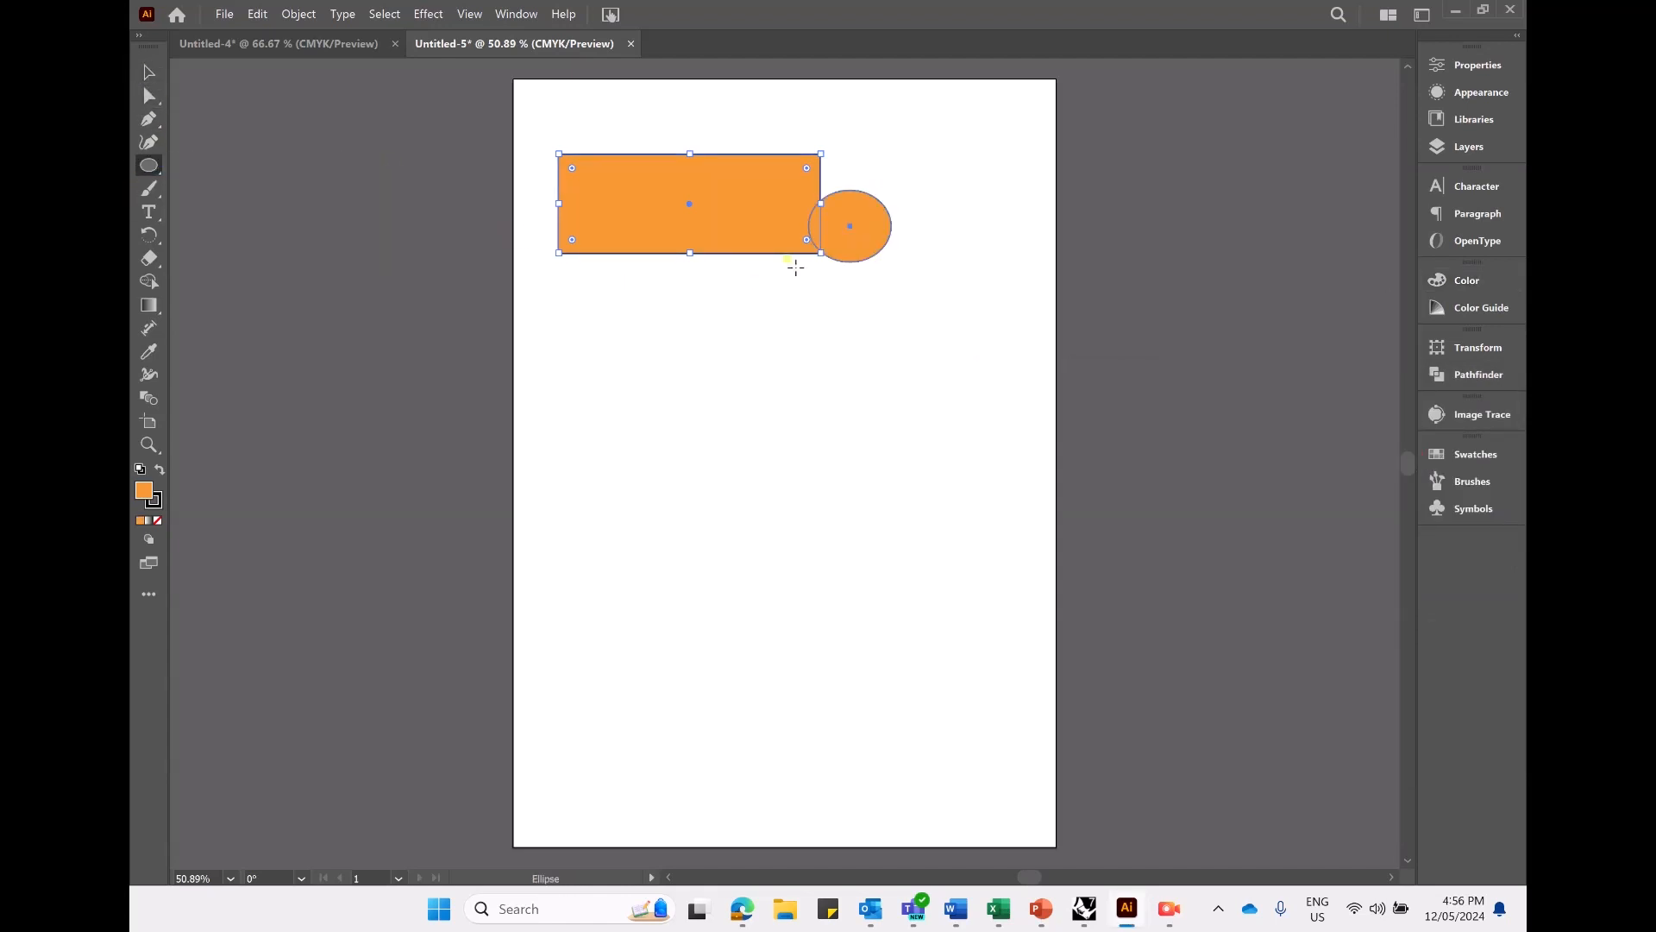
pyautogui.moveTo(890, 190); pyautogui.dragTo(956, 278)
pyautogui.moveTo(938, 339)
pyautogui.mouseDown()
pyautogui.moveTo(836, 440)
pyautogui.moveTo(815, 352)
pyautogui.moveTo(747, 387)
pyautogui.moveTo(884, 304)
pyautogui.moveTo(847, 342)
pyautogui.moveTo(700, 403)
pyautogui.moveTo(766, 360)
pyautogui.moveTo(747, 334)
pyautogui.mouseUp()
# - Create an eight-sided polygon with a 17.639 mm radius below the rectangle and enlarge it proportionally
pyautogui.click(149, 173)
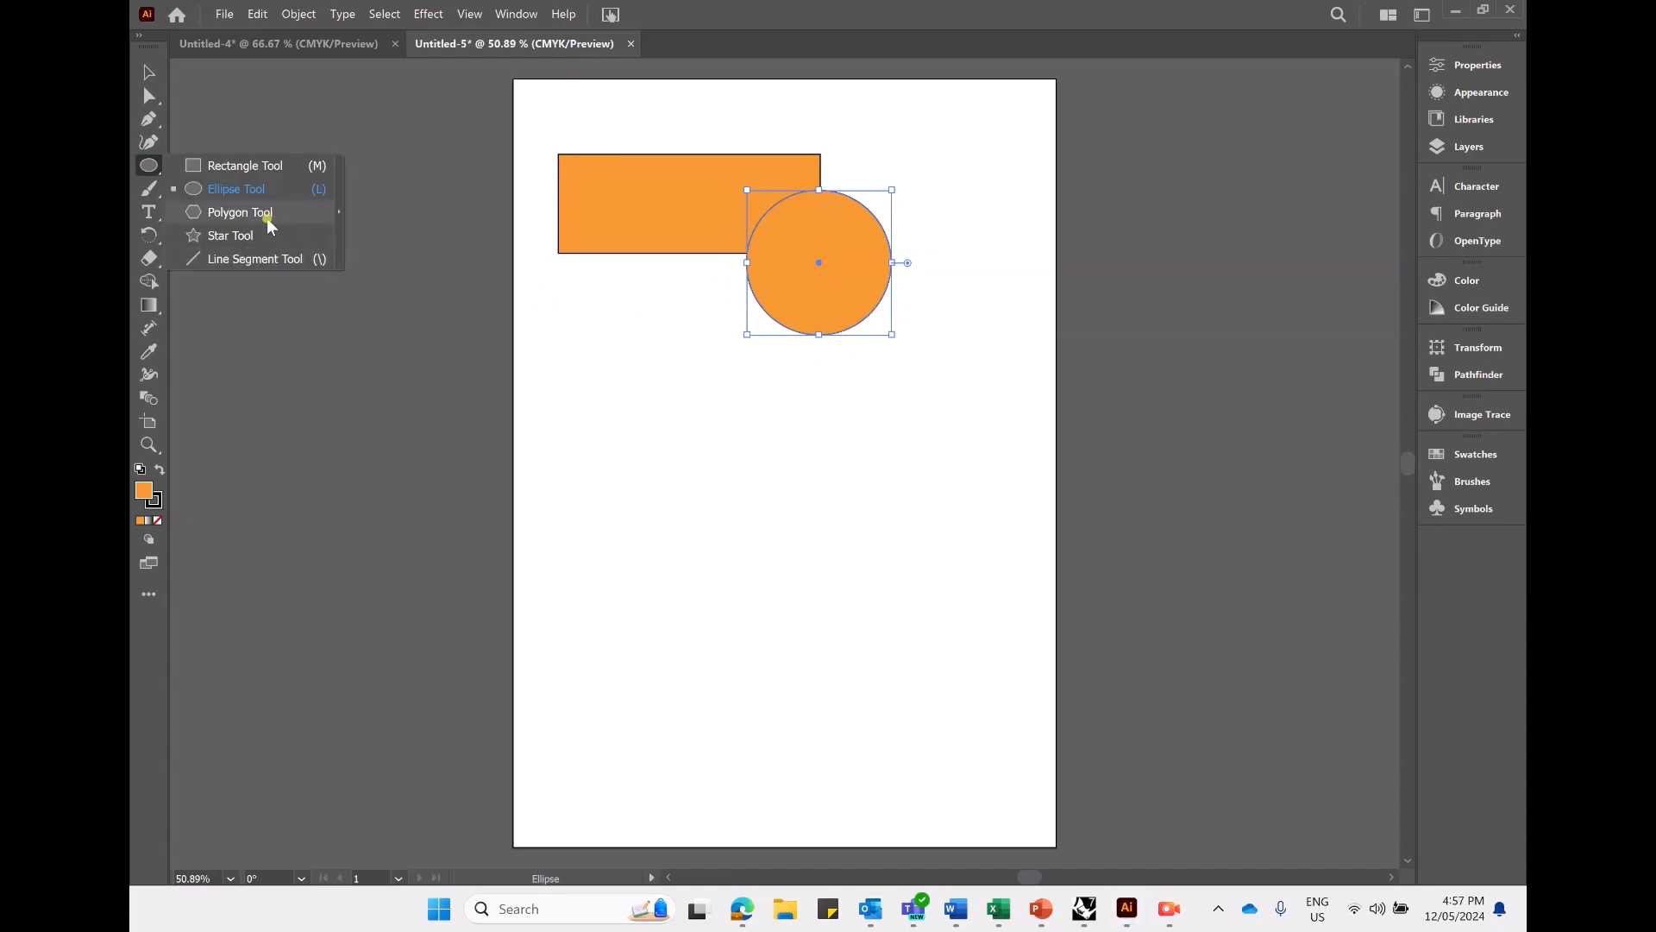
pyautogui.click(264, 210)
pyautogui.click(658, 360)
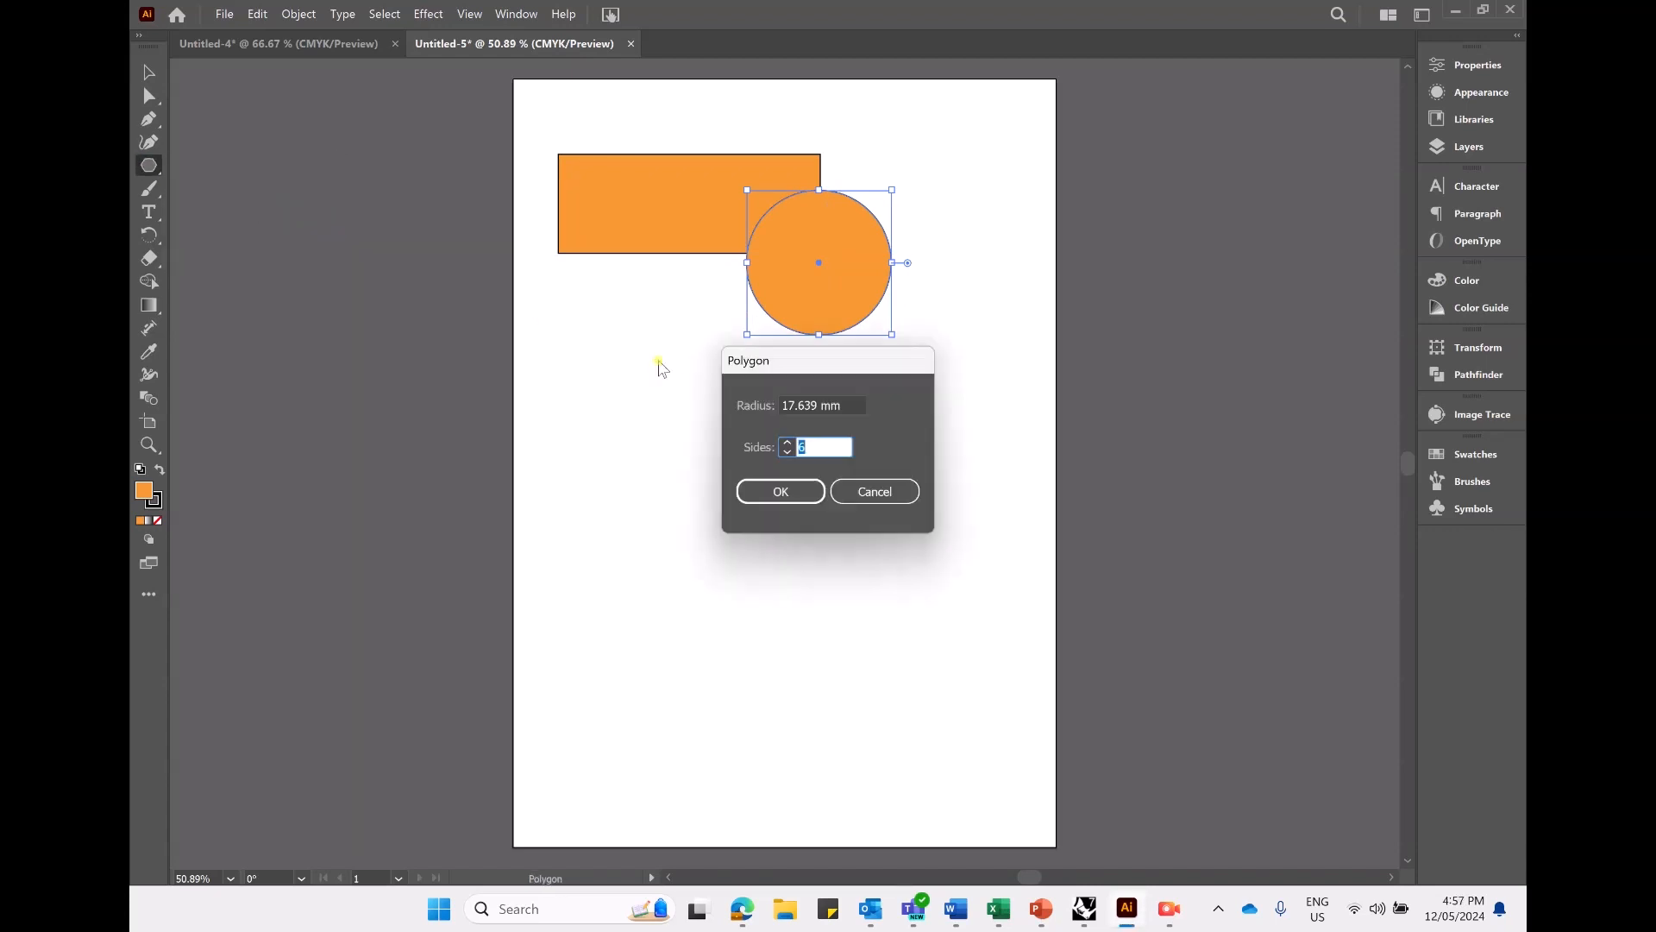
pyautogui.click(788, 444)
pyautogui.click(781, 485)
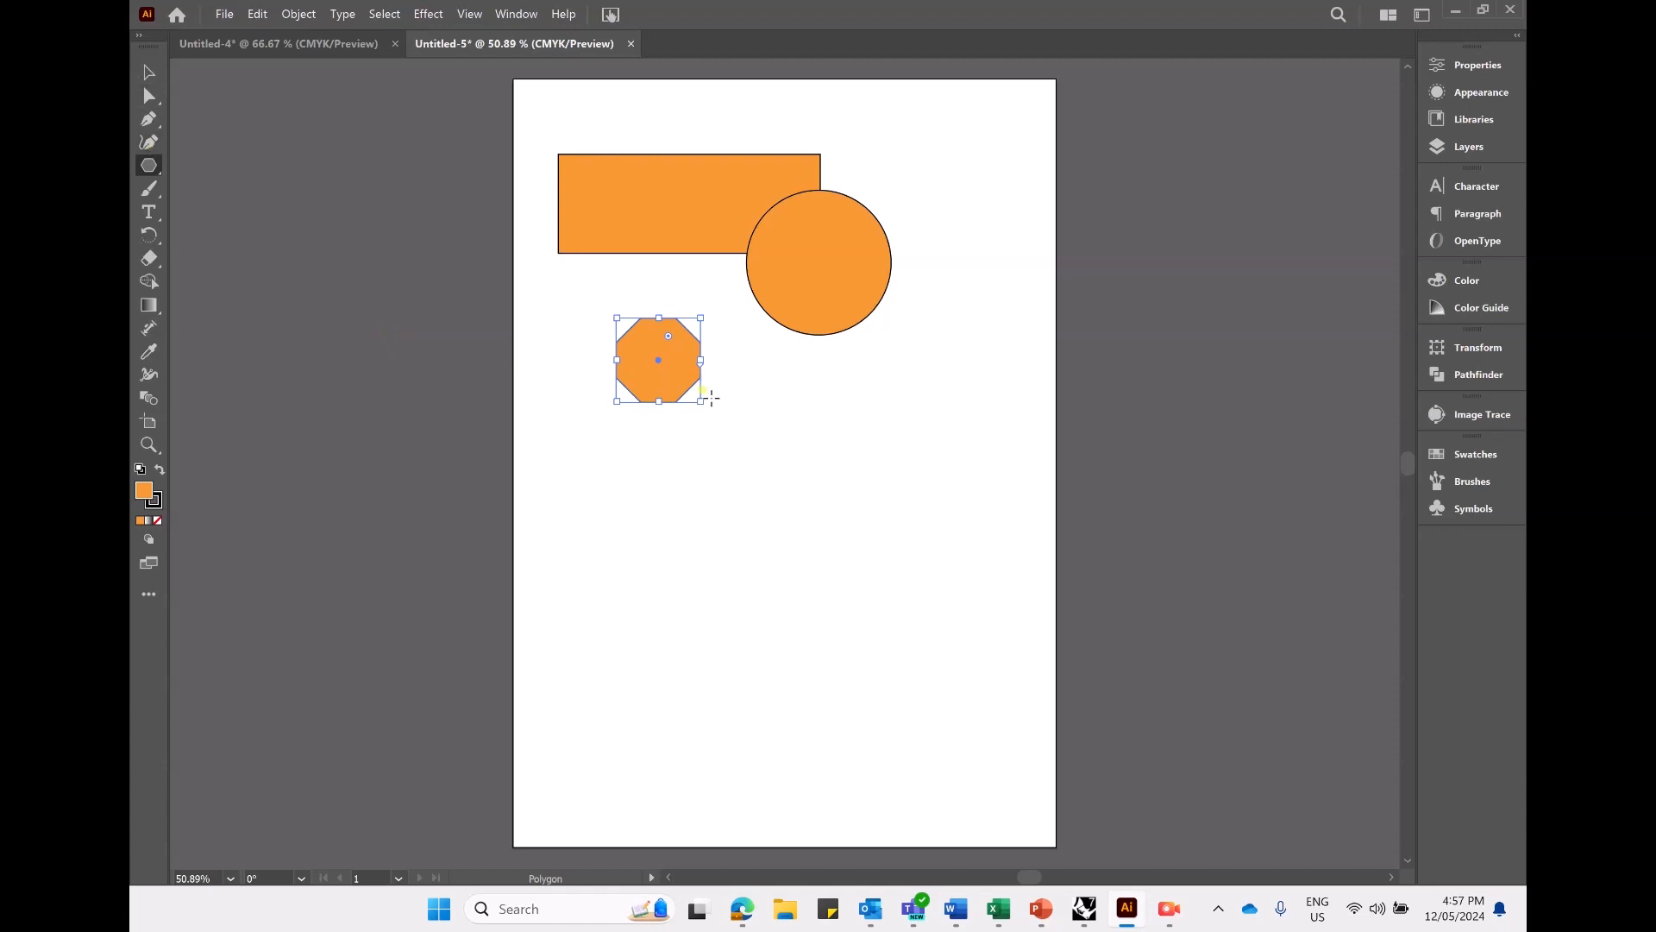
pyautogui.moveTo(701, 403); pyautogui.dragTo(745, 446)
# - Try creating a three-pointed star beside the octagon and delete it
pyautogui.click(149, 165)
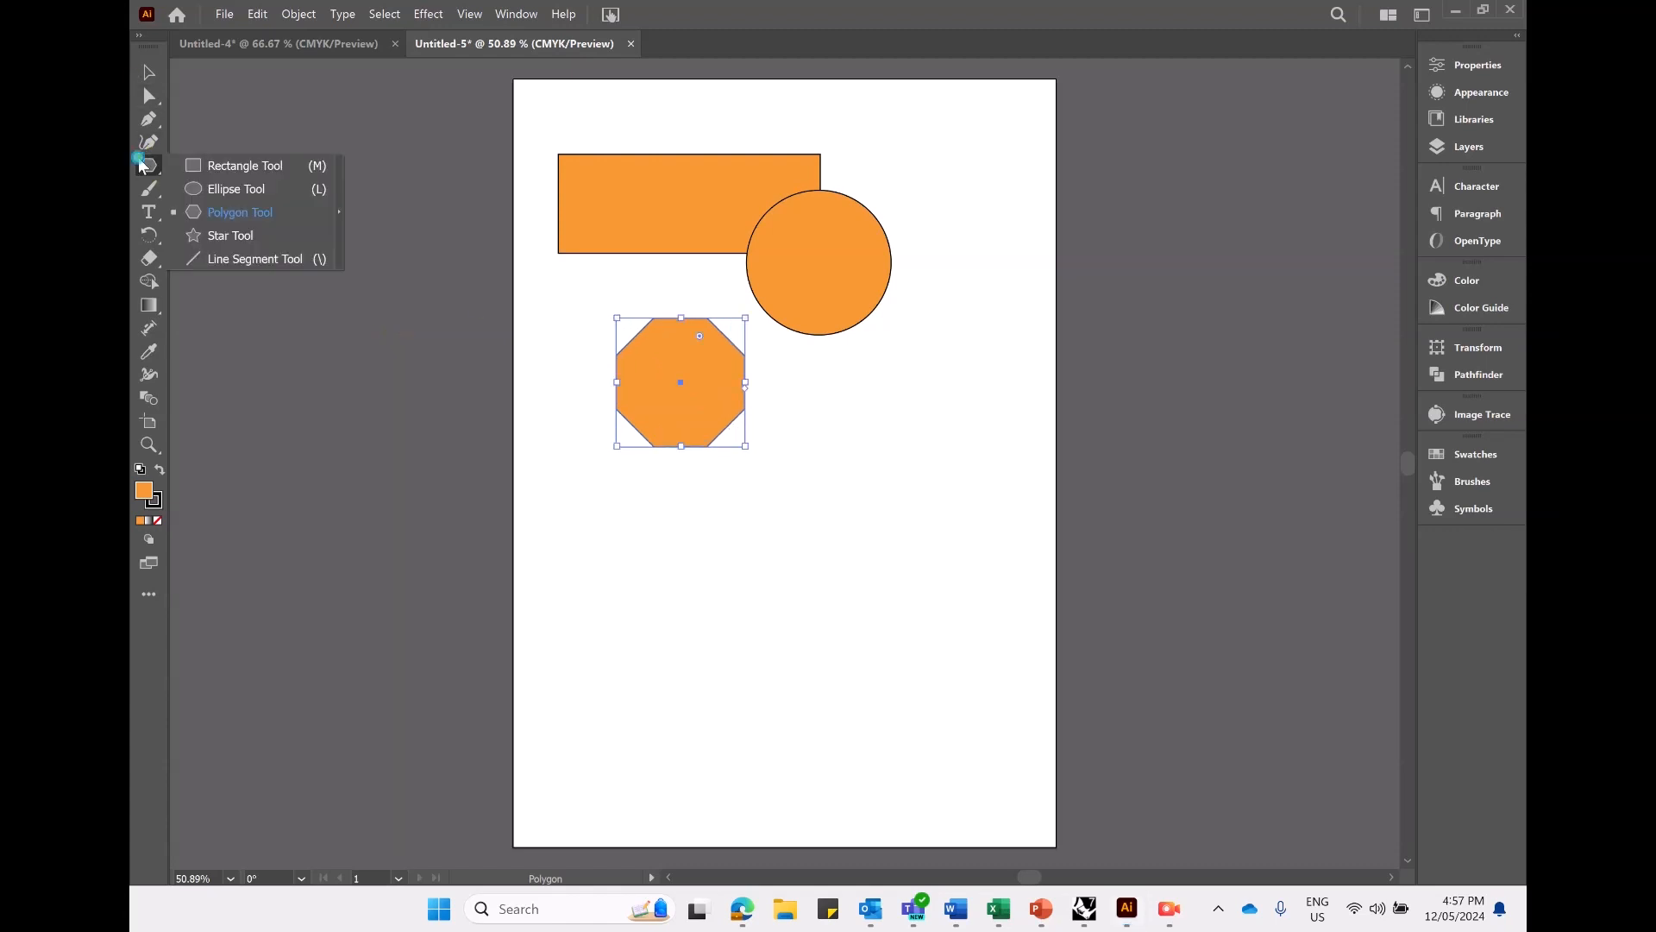
pyautogui.click(267, 240)
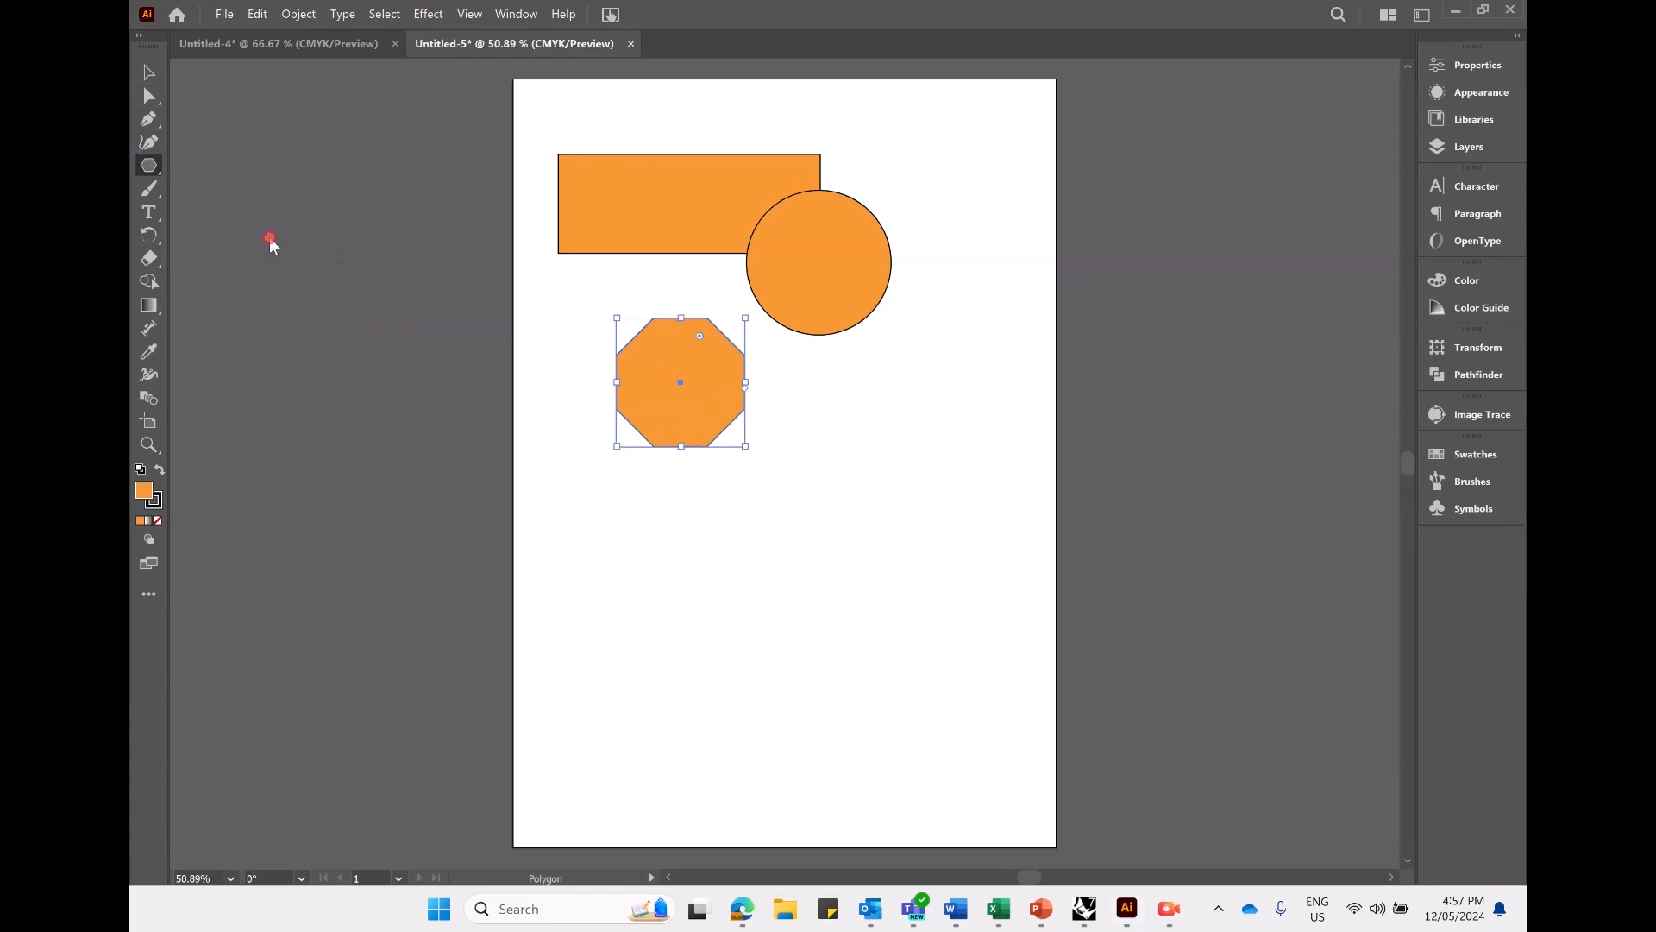
pyautogui.click(825, 382)
pyautogui.click(796, 473)
pyautogui.click(796, 473)
pyautogui.click(809, 509)
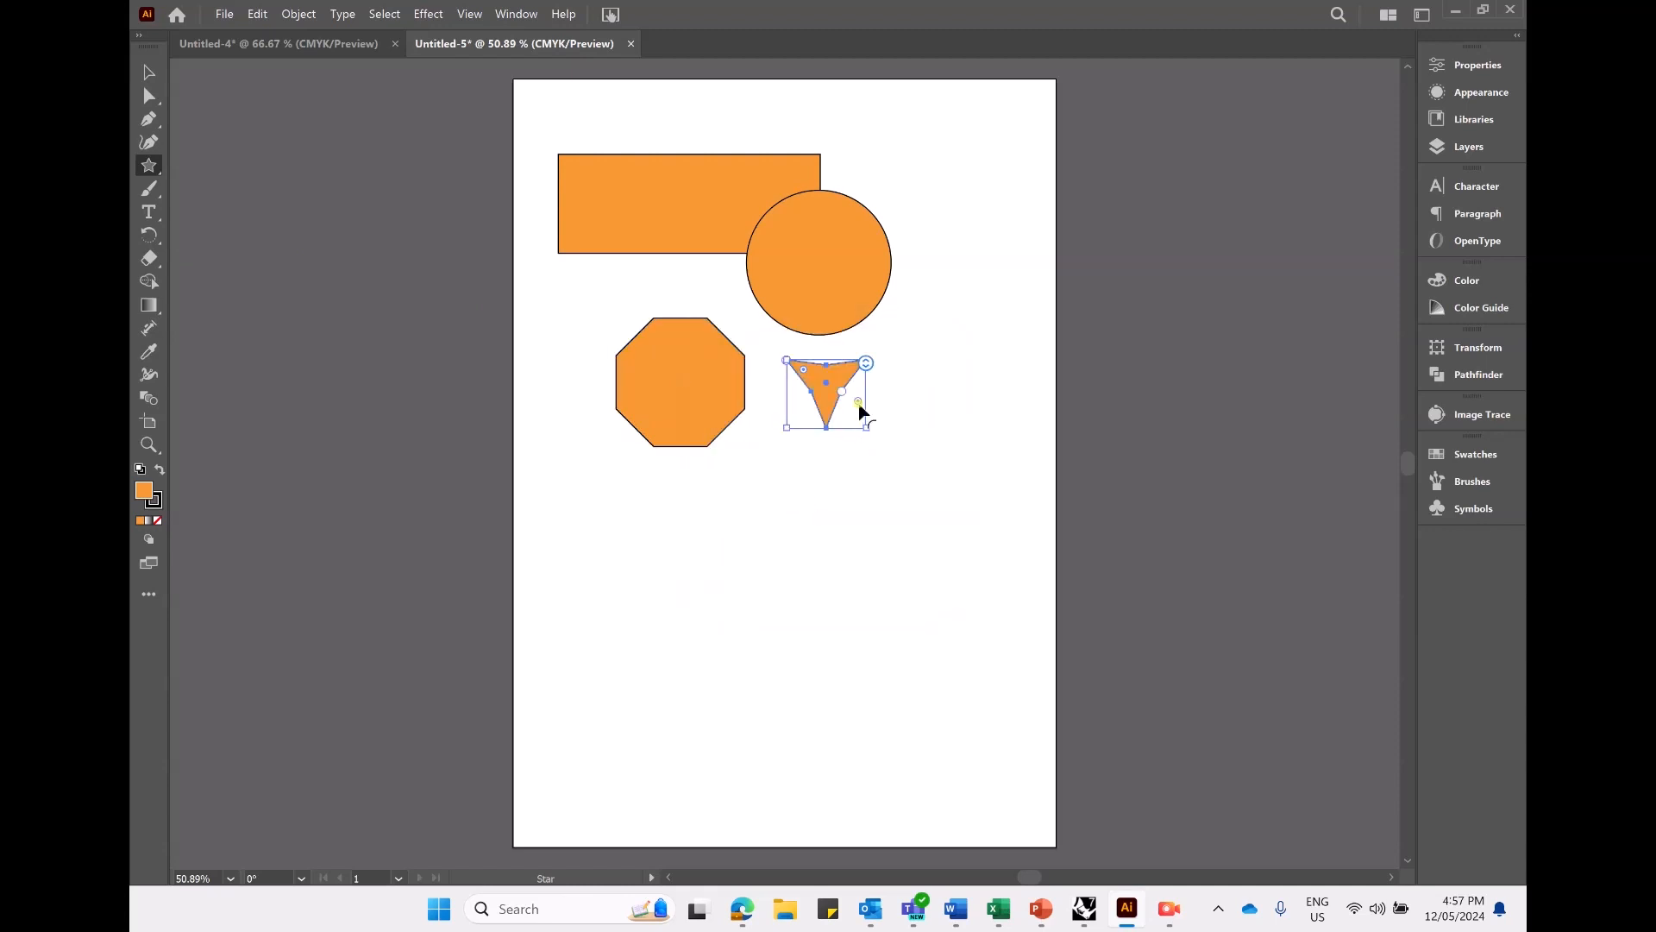
pyautogui.press('Delete')
pyautogui.click(845, 416)
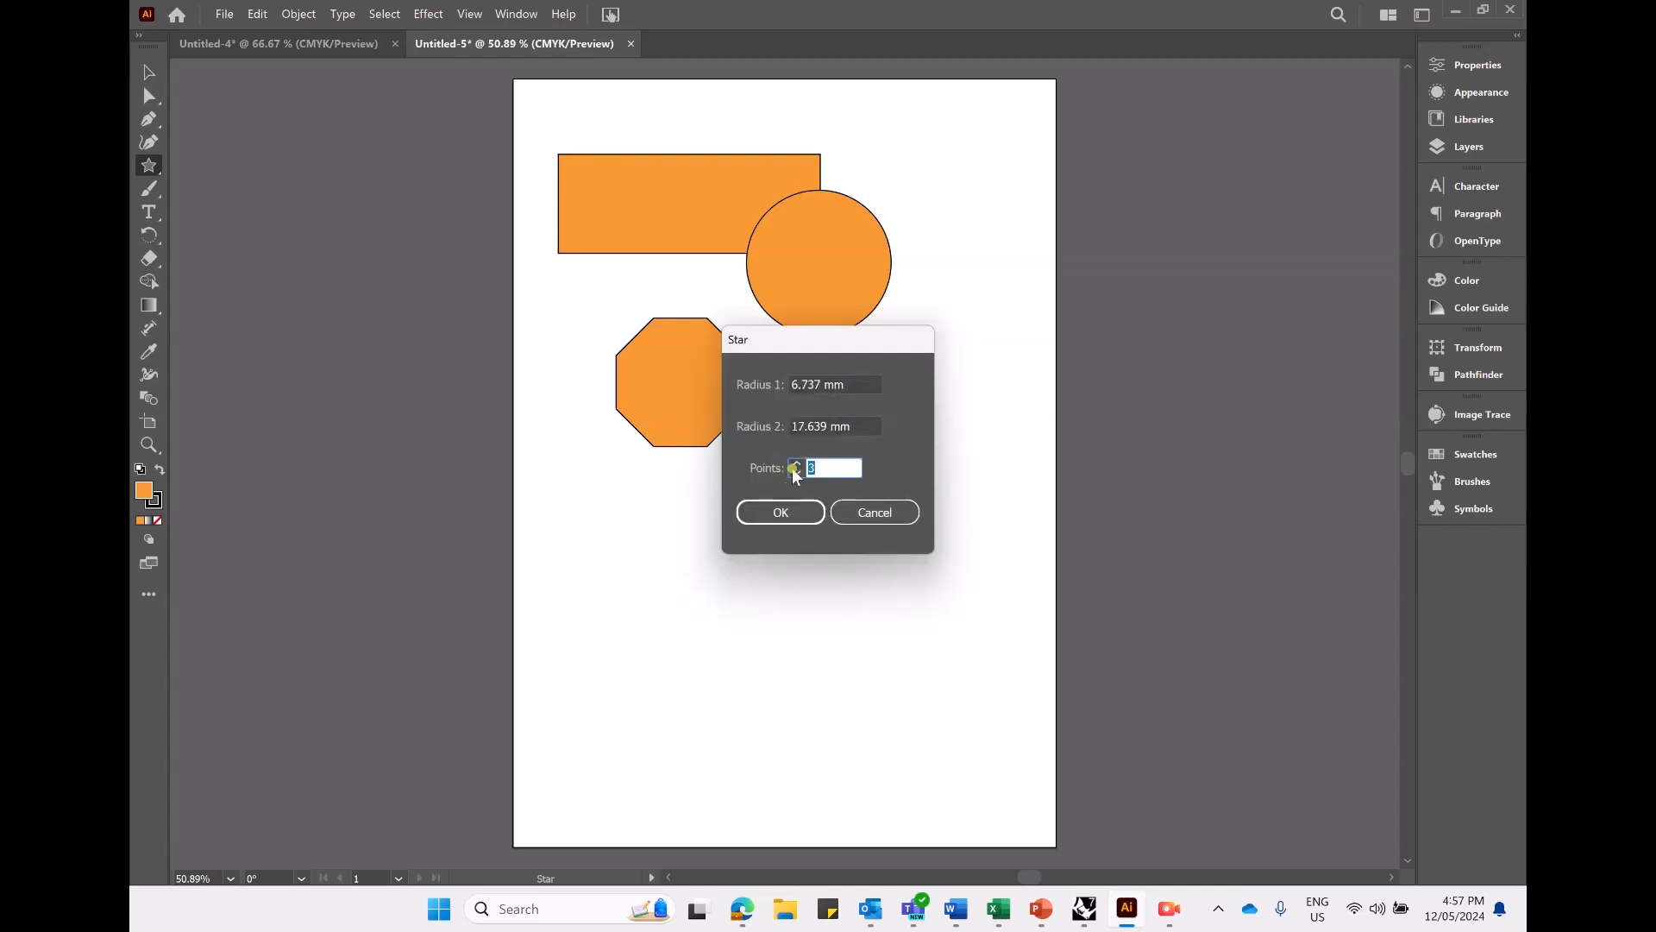
pyautogui.click(848, 518)
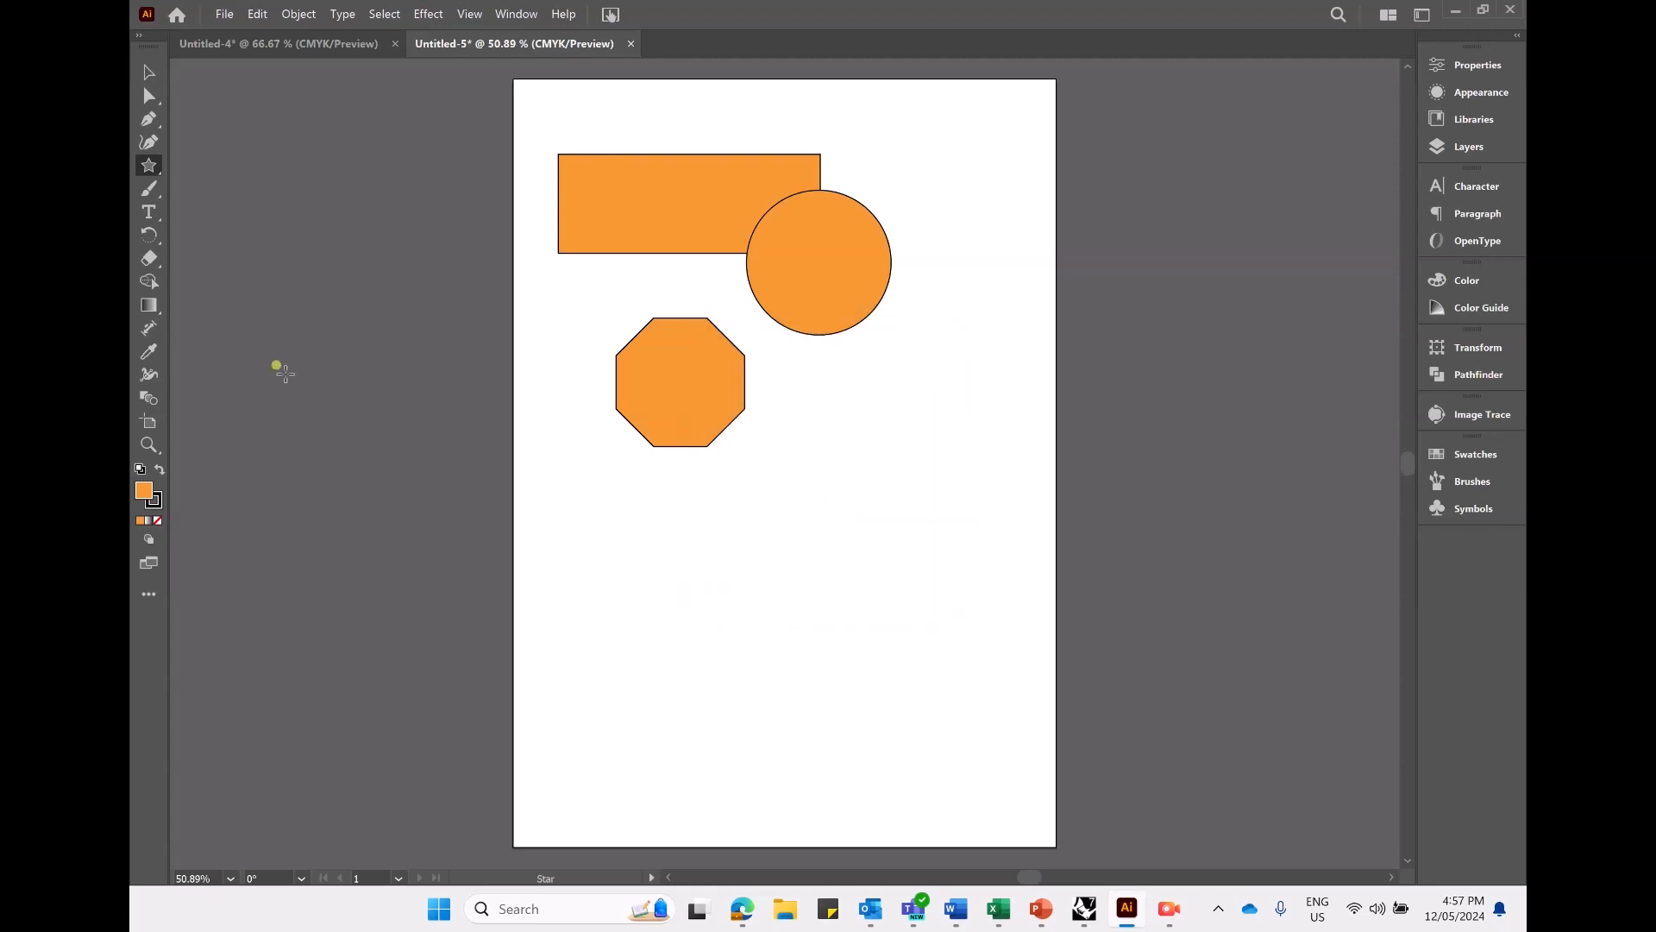
# - Create a three-sided polygon with a 17.639 mm radius, enlarge it and place it beside the octagon under the circle
pyautogui.click(148, 165)
pyautogui.click(259, 211)
pyautogui.click(901, 464)
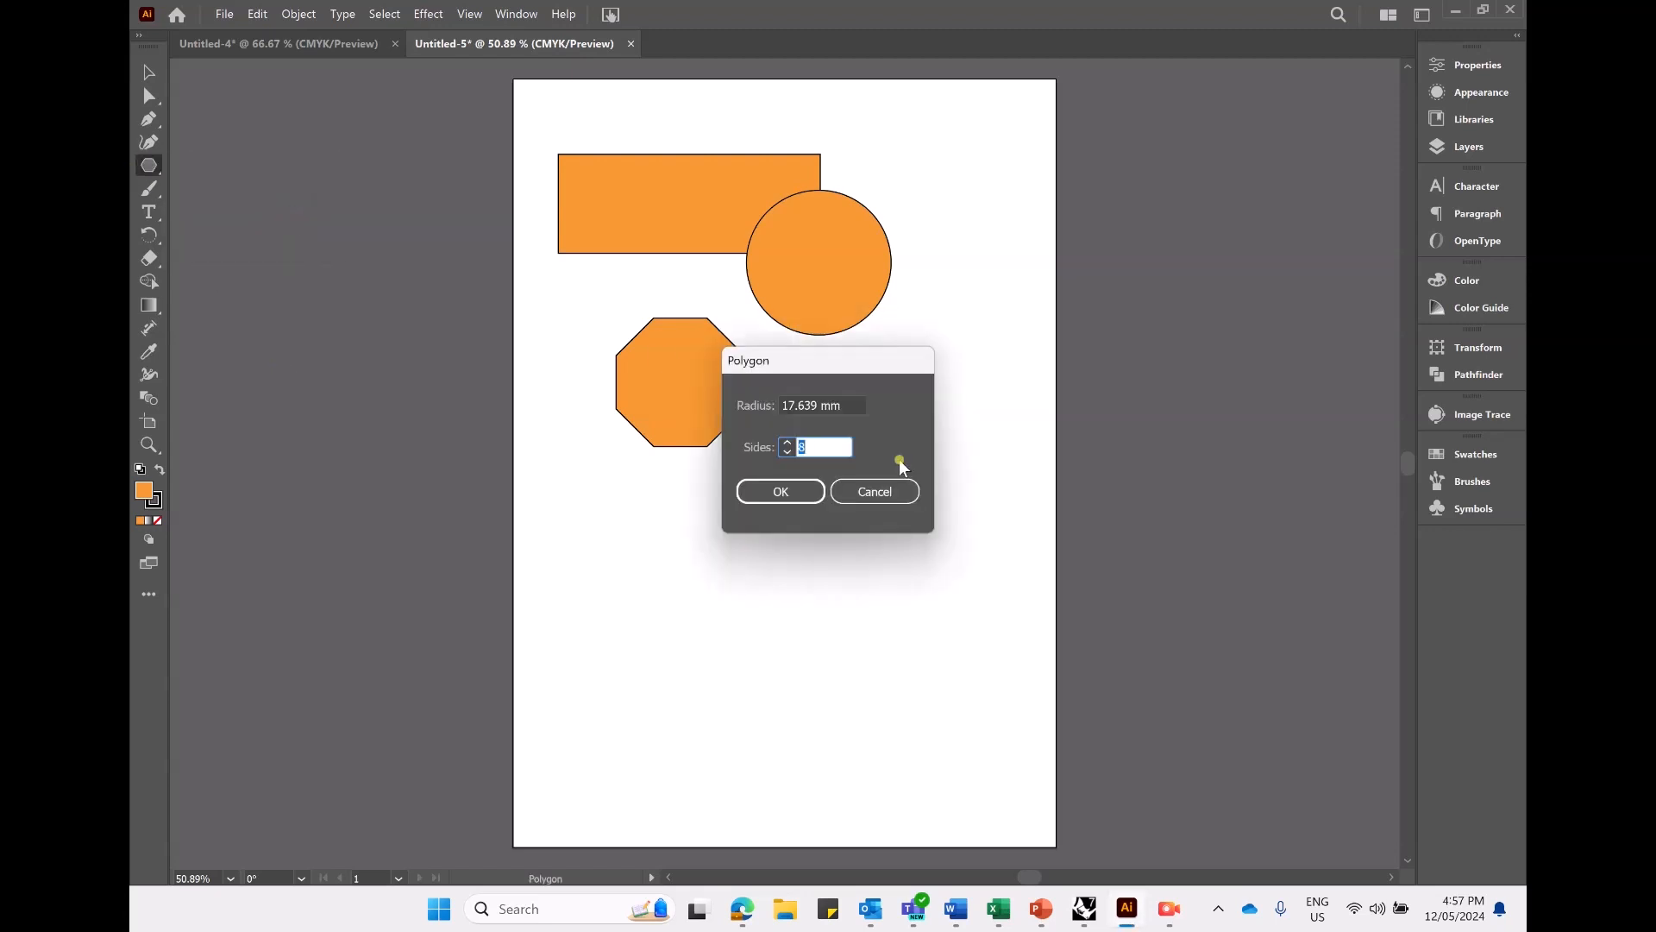
pyautogui.click(787, 451)
pyautogui.press('Return')
pyautogui.moveTo(878, 433); pyautogui.dragTo(820, 381)
pyautogui.moveTo(888, 461); pyautogui.dragTo(847, 411)
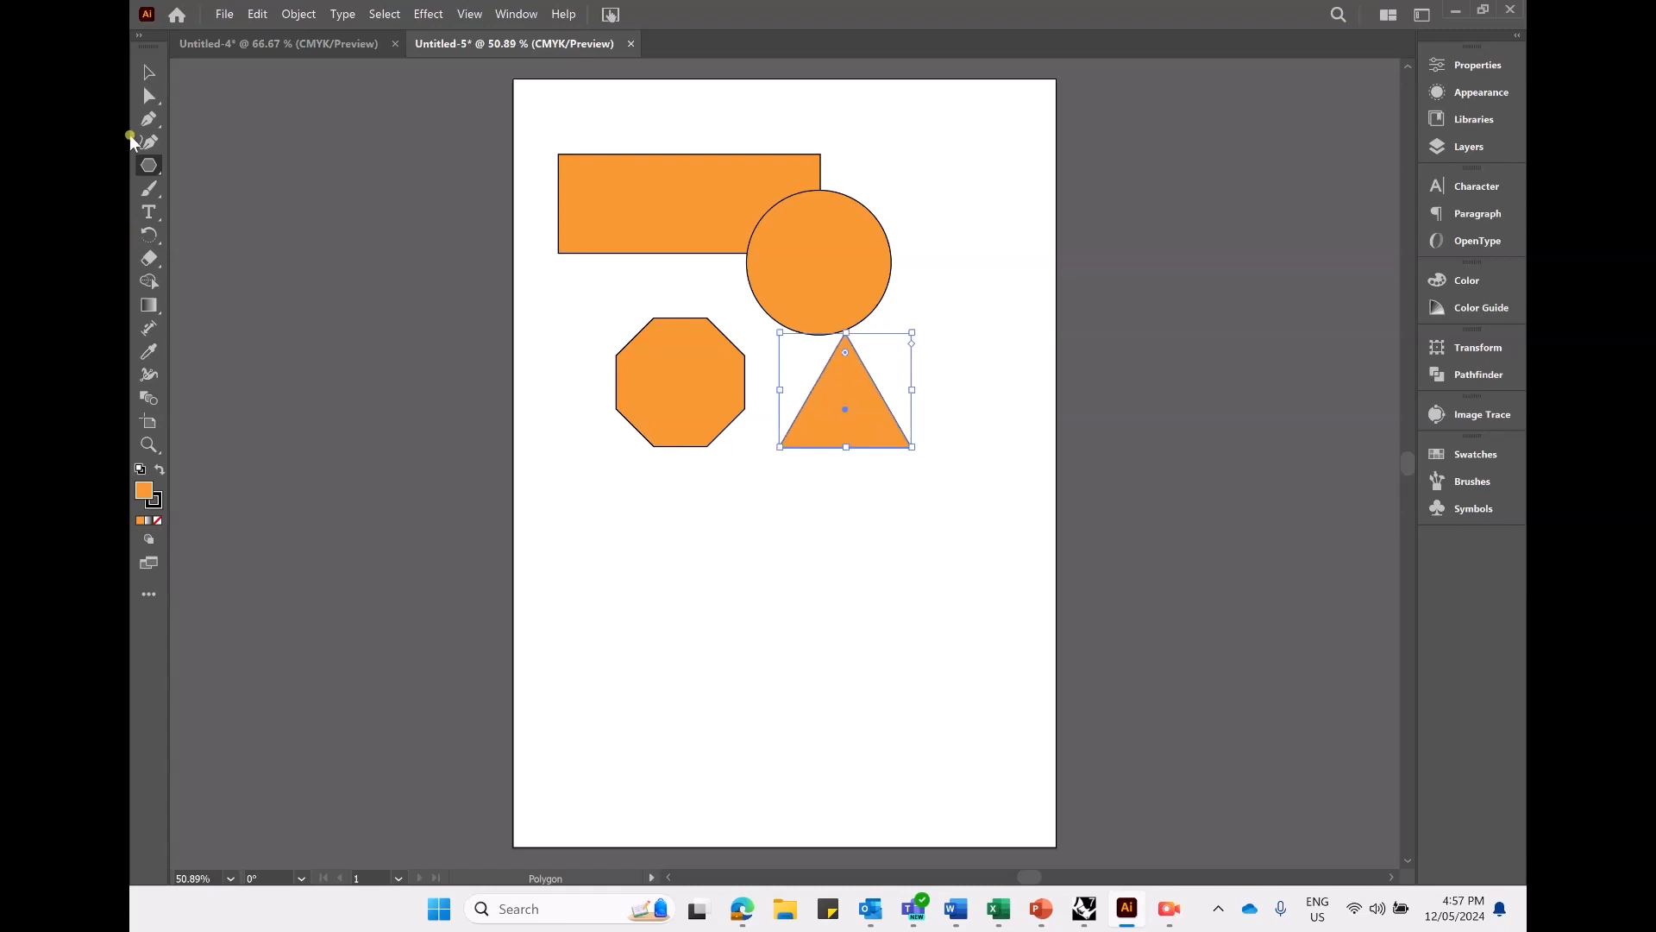
# - Try drawing a large three-pointed star freehand over the octagon and delete it
pyautogui.click(148, 164)
pyautogui.click(266, 235)
pyautogui.moveTo(629, 500); pyautogui.dragTo(753, 579)
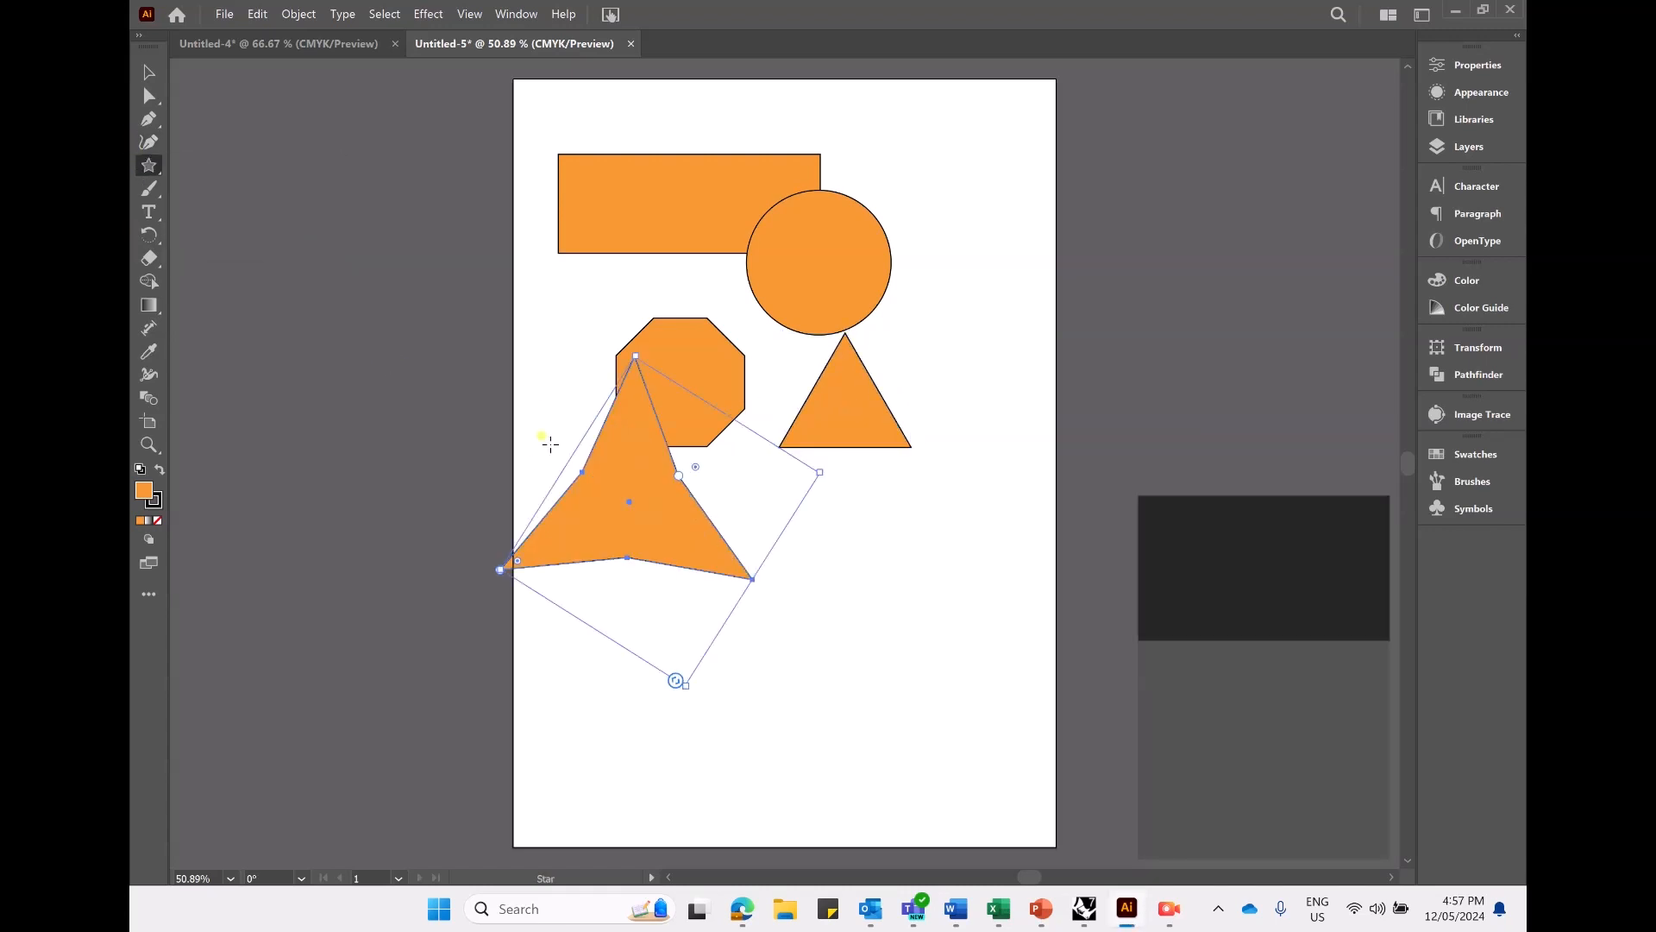
pyautogui.press('Delete')
# - Create an eight-pointed star below the octagon
pyautogui.click(615, 510)
pyautogui.click(794, 463)
pyautogui.click(794, 463)
pyautogui.write('8')
pyautogui.click(770, 510)
# - Scale the eight-pointed star proportionally and position it directly beneath the octagon
pyautogui.moveTo(634, 521); pyautogui.dragTo(768, 584)
pyautogui.moveTo(896, 717); pyautogui.dragTo(835, 656)
pyautogui.hotkey('ctrl', 'z')
pyautogui.moveTo(897, 719); pyautogui.dragTo(792, 614)
pyautogui.moveTo(695, 528); pyautogui.dragTo(675, 542)
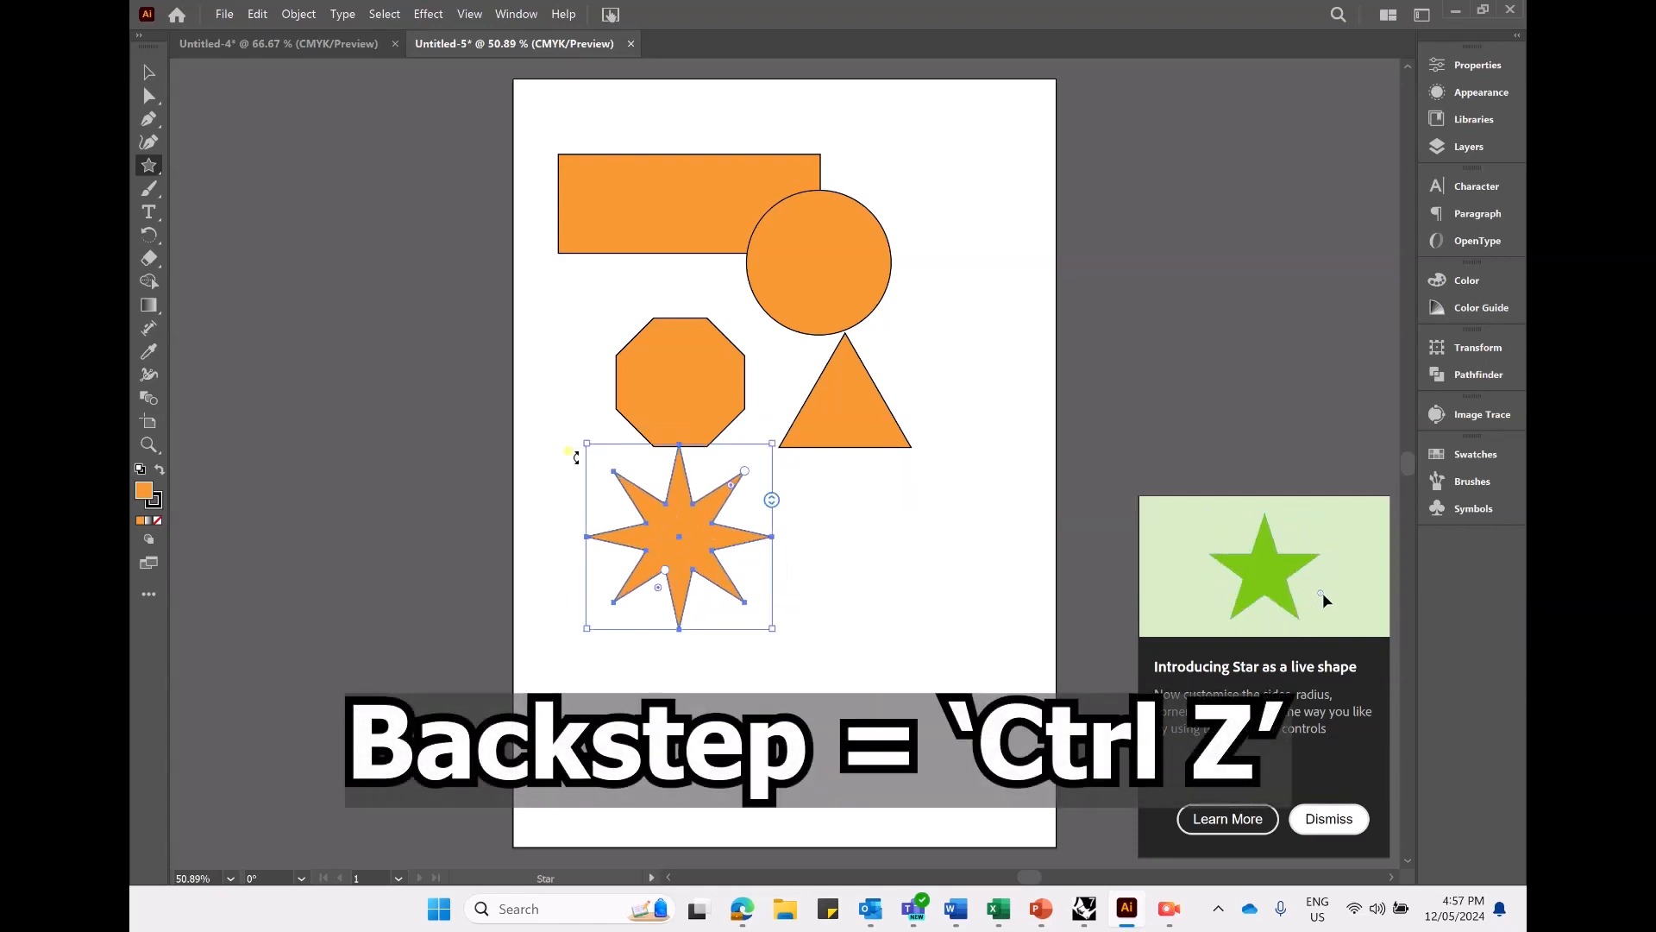
# - Draw a straight vertical line segment to the right of the triangle, undoing the first attempt
pyautogui.click(149, 165)
pyautogui.click(275, 260)
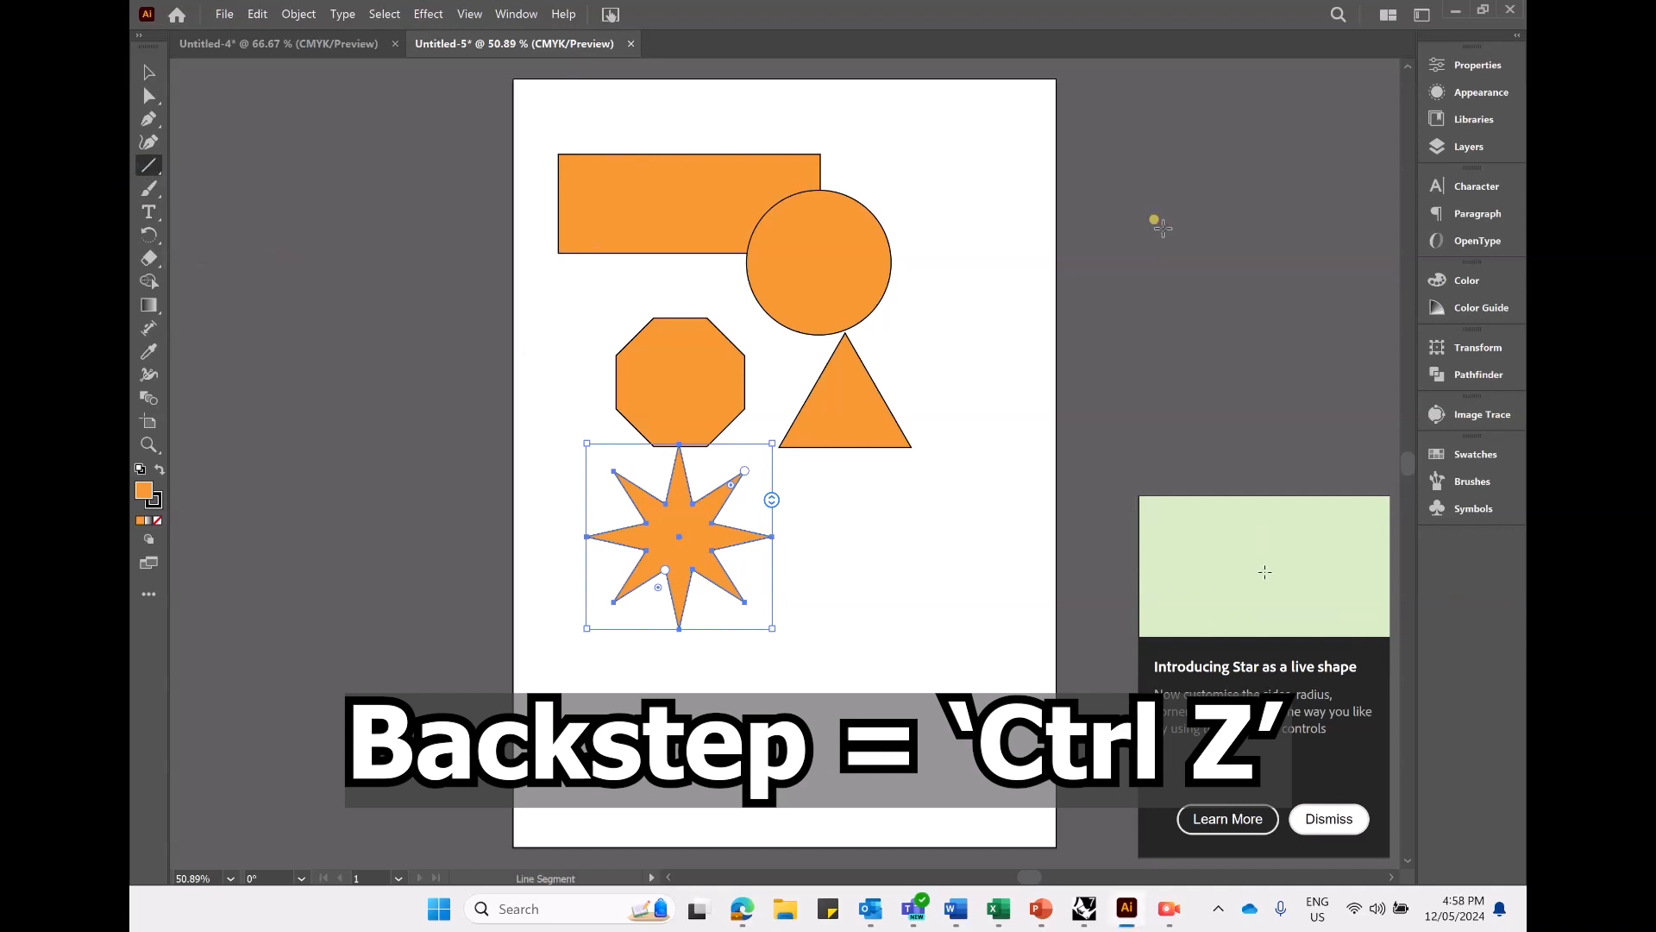
pyautogui.moveTo(957, 158)
pyautogui.mouseDown()
pyautogui.moveTo(928, 525)
pyautogui.moveTo(958, 529)
pyautogui.moveTo(973, 419)
pyautogui.mouseUp()
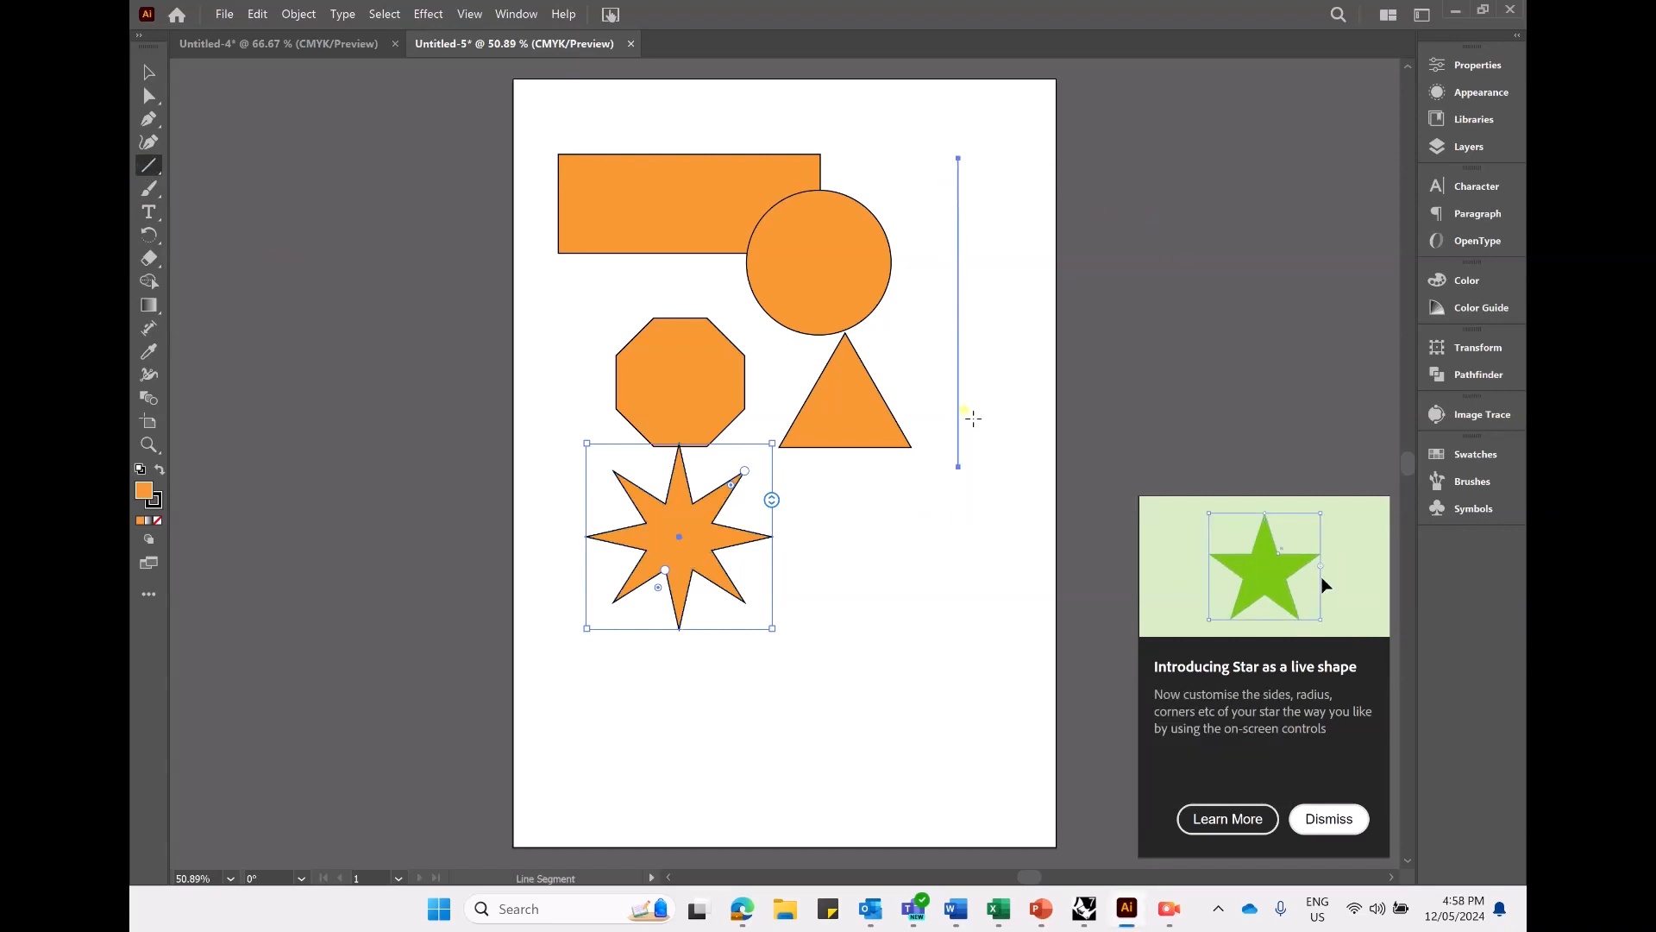
pyautogui.moveTo(933, 204); pyautogui.dragTo(992, 500)
pyautogui.hotkey('ctrl', 'z')
pyautogui.moveTo(972, 300); pyautogui.dragTo(1019, 443)
pyautogui.moveTo(971, 527)
pyautogui.mouseDown()
pyautogui.moveTo(1187, 297)
pyautogui.moveTo(1039, 377)
pyautogui.moveTo(973, 580)
pyautogui.moveTo(984, 544)
pyautogui.mouseUp()
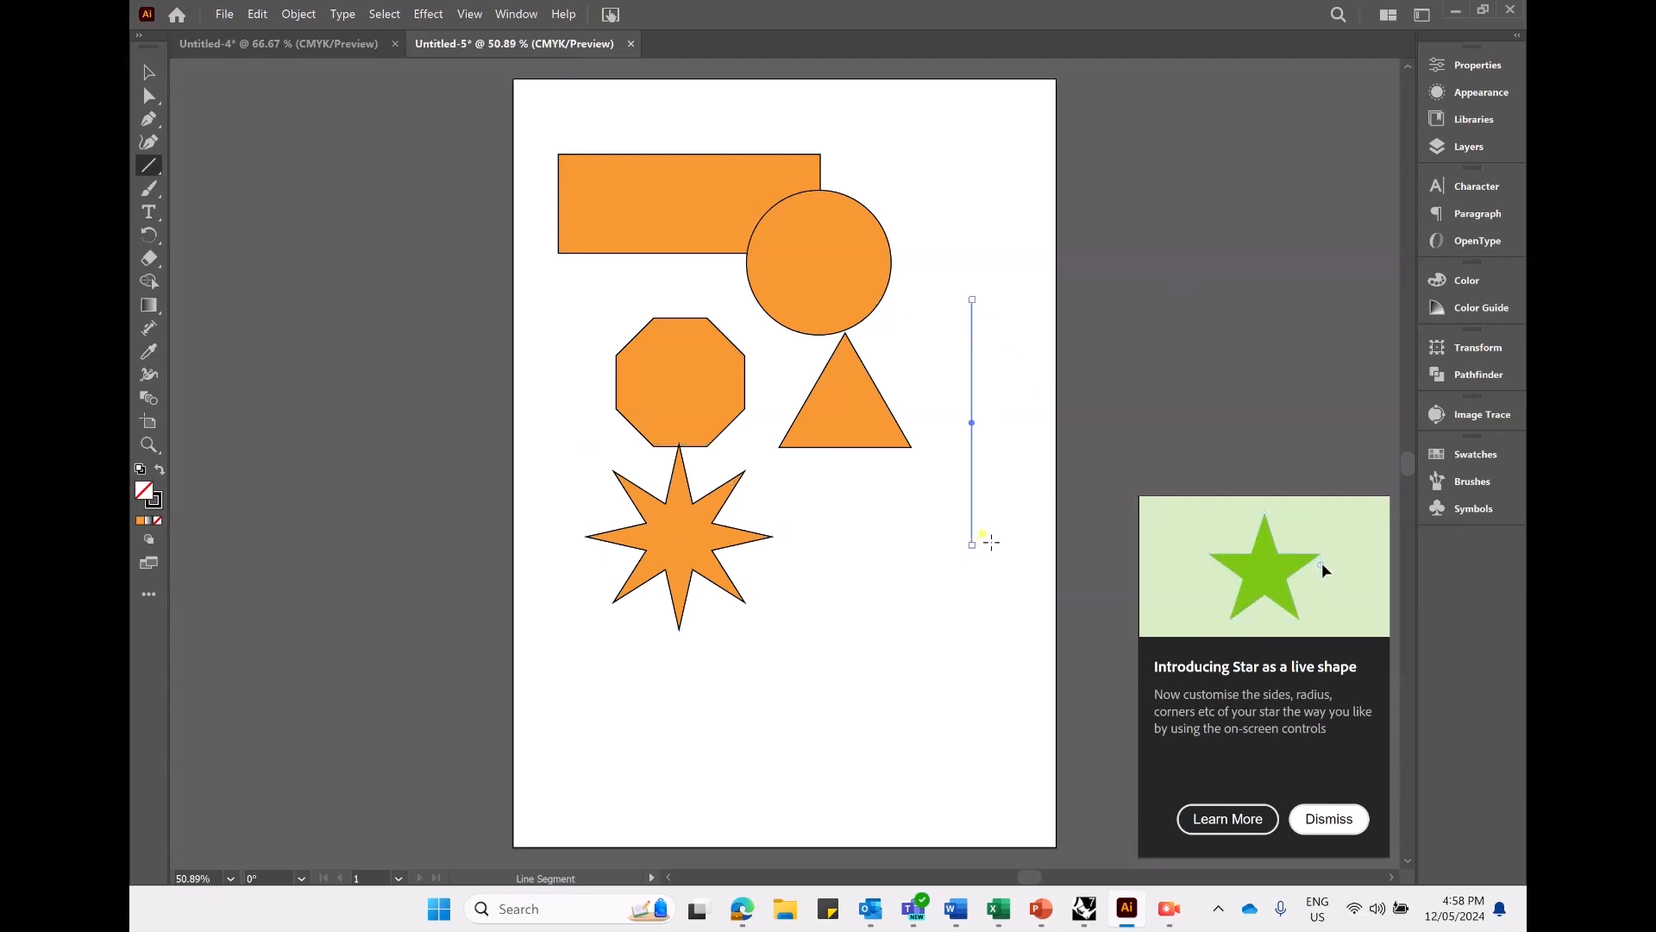
# - Dismiss the live star shape tip and deselect all artwork with the Selection tool
pyautogui.click(1328, 819)
pyautogui.click(148, 72)
pyautogui.click(706, 516)
pyautogui.click(863, 690)
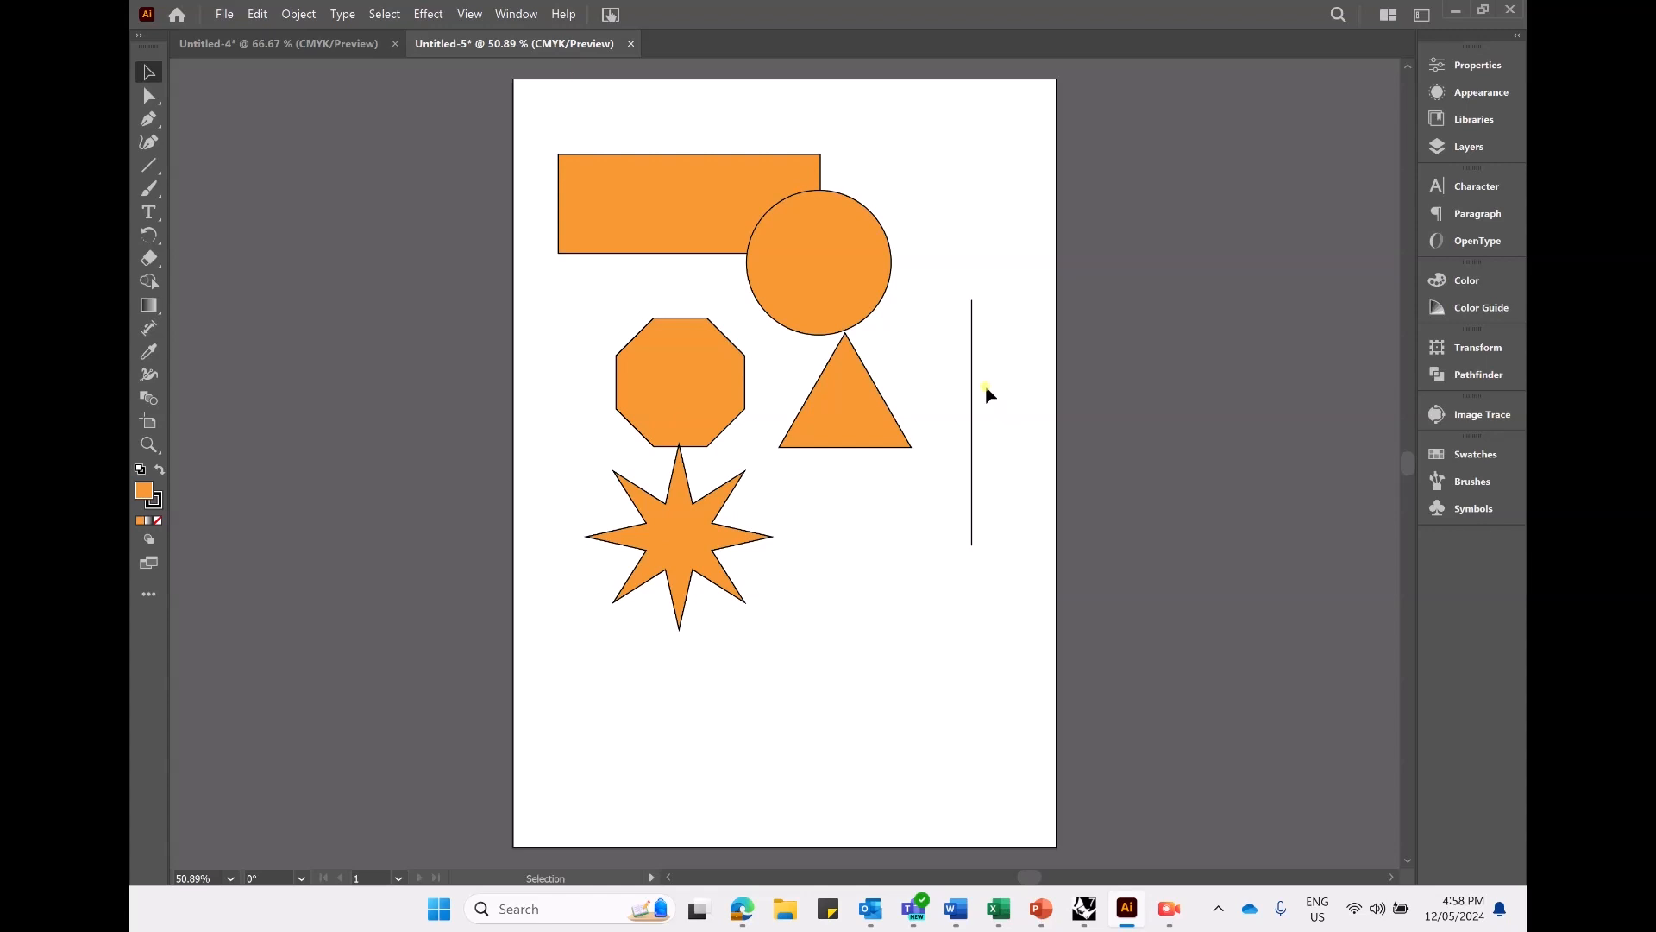
# - Display the Pathfinder options for combining shapes
pyautogui.click(1496, 376)
pyautogui.click(1498, 380)
pyautogui.click(515, 15)
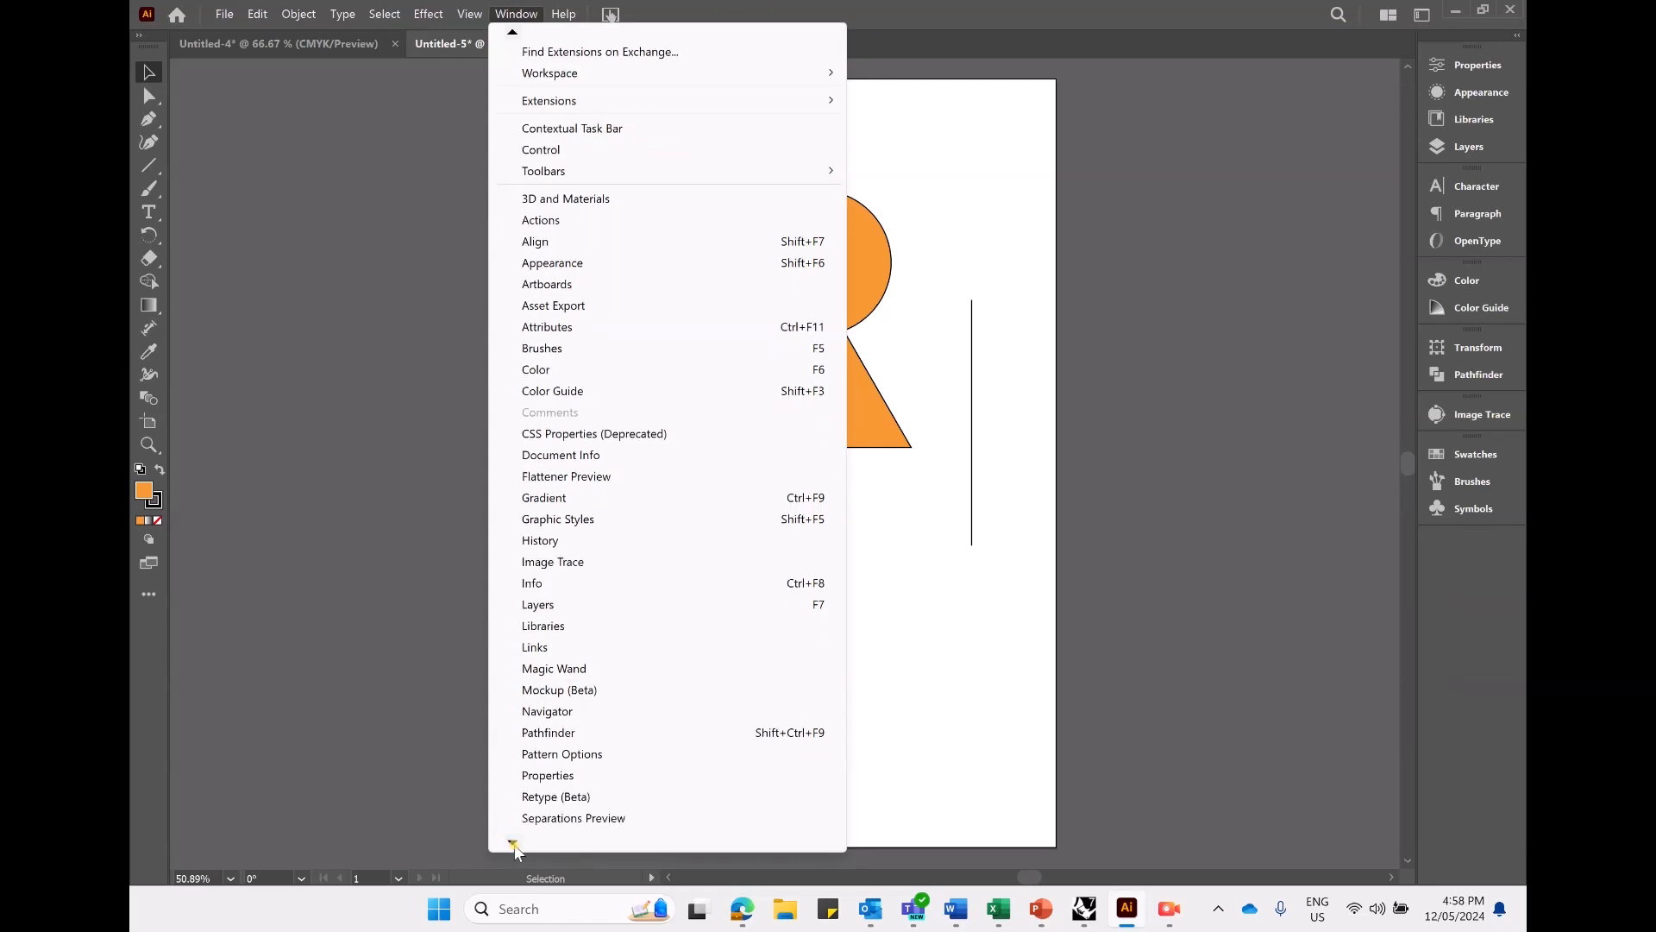
pyautogui.click(572, 711)
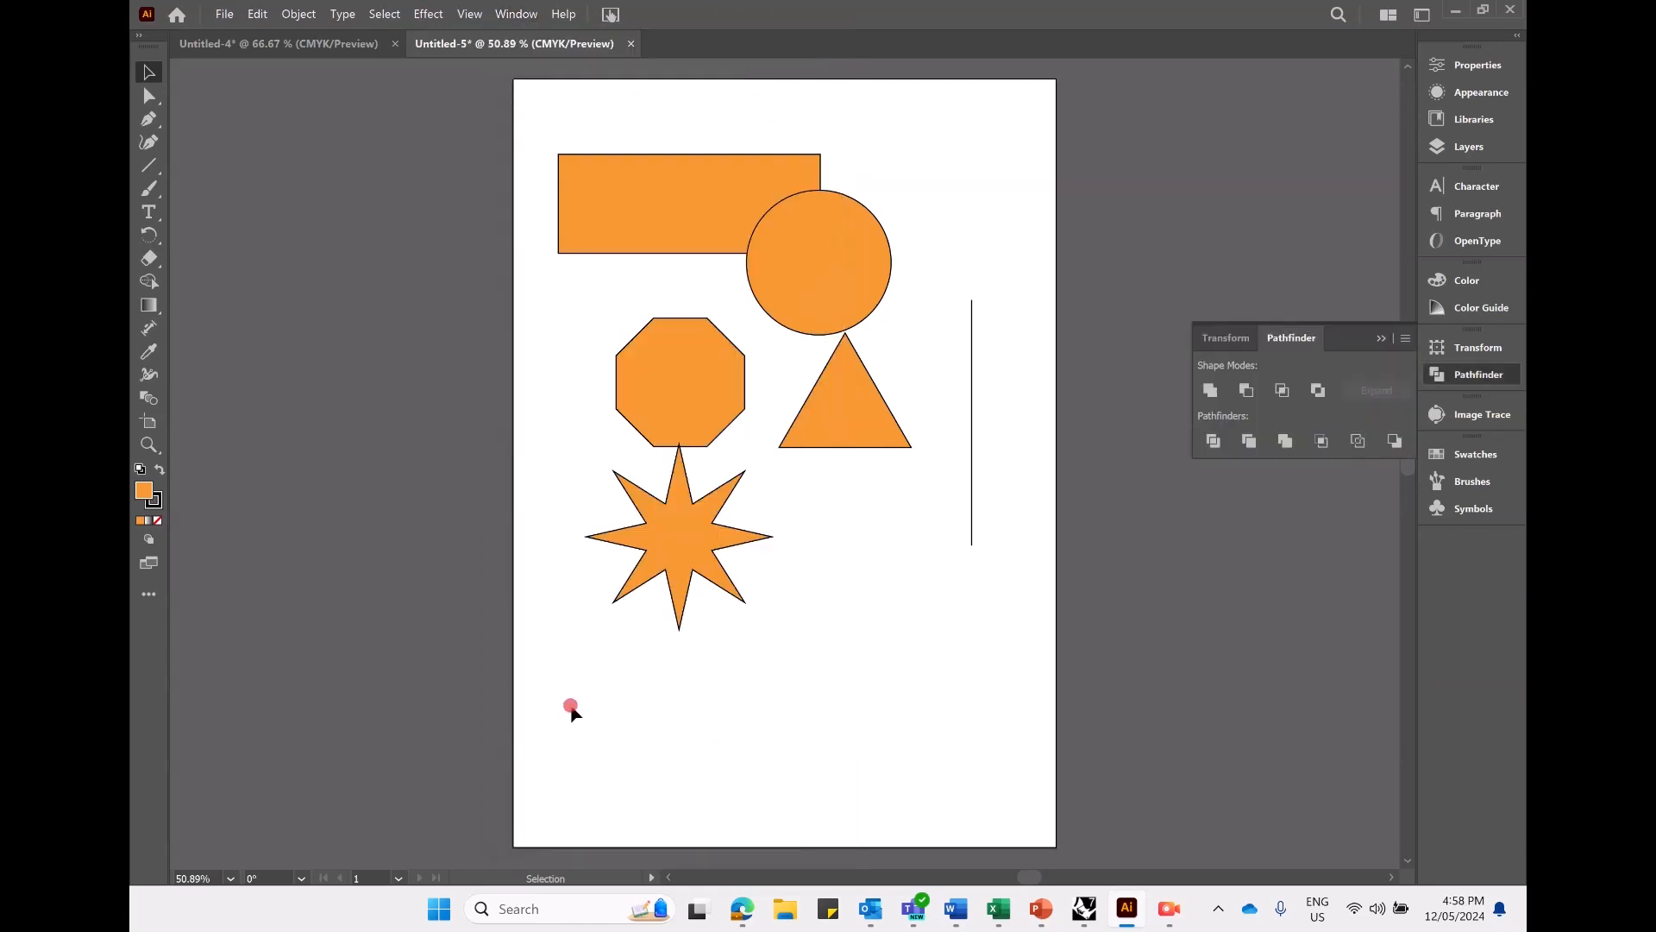
pyautogui.click(1383, 338)
pyautogui.click(1493, 377)
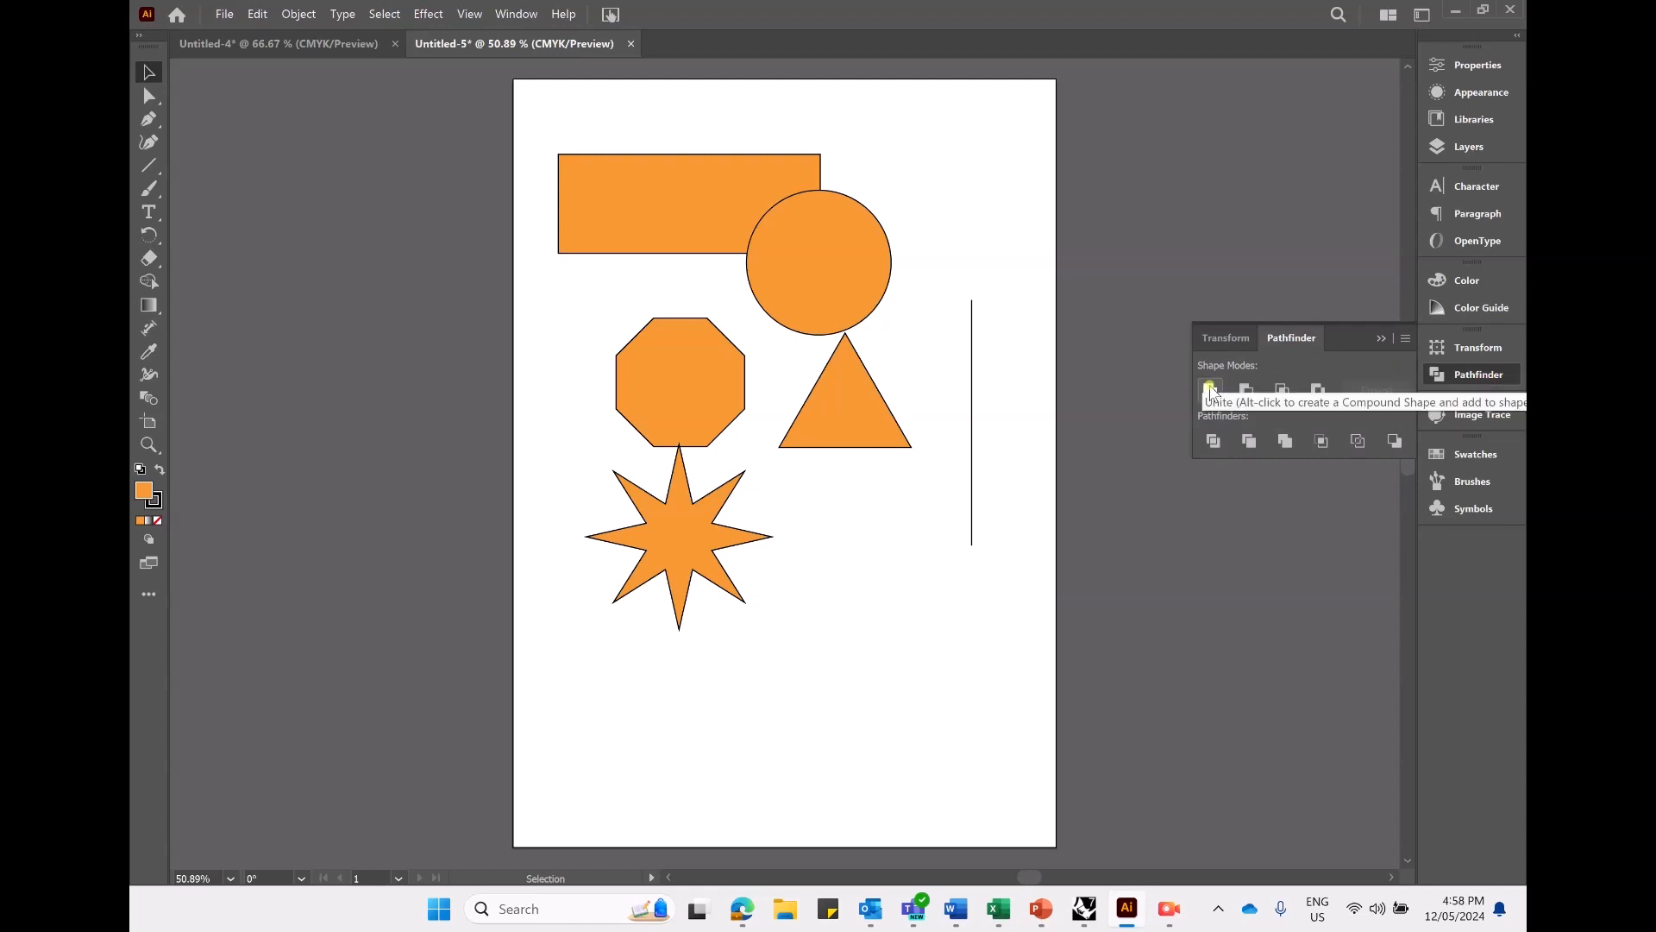
# - Unite the circle and the rectangle into one shape and move it slightly up on the artboard
pyautogui.click(837, 274)
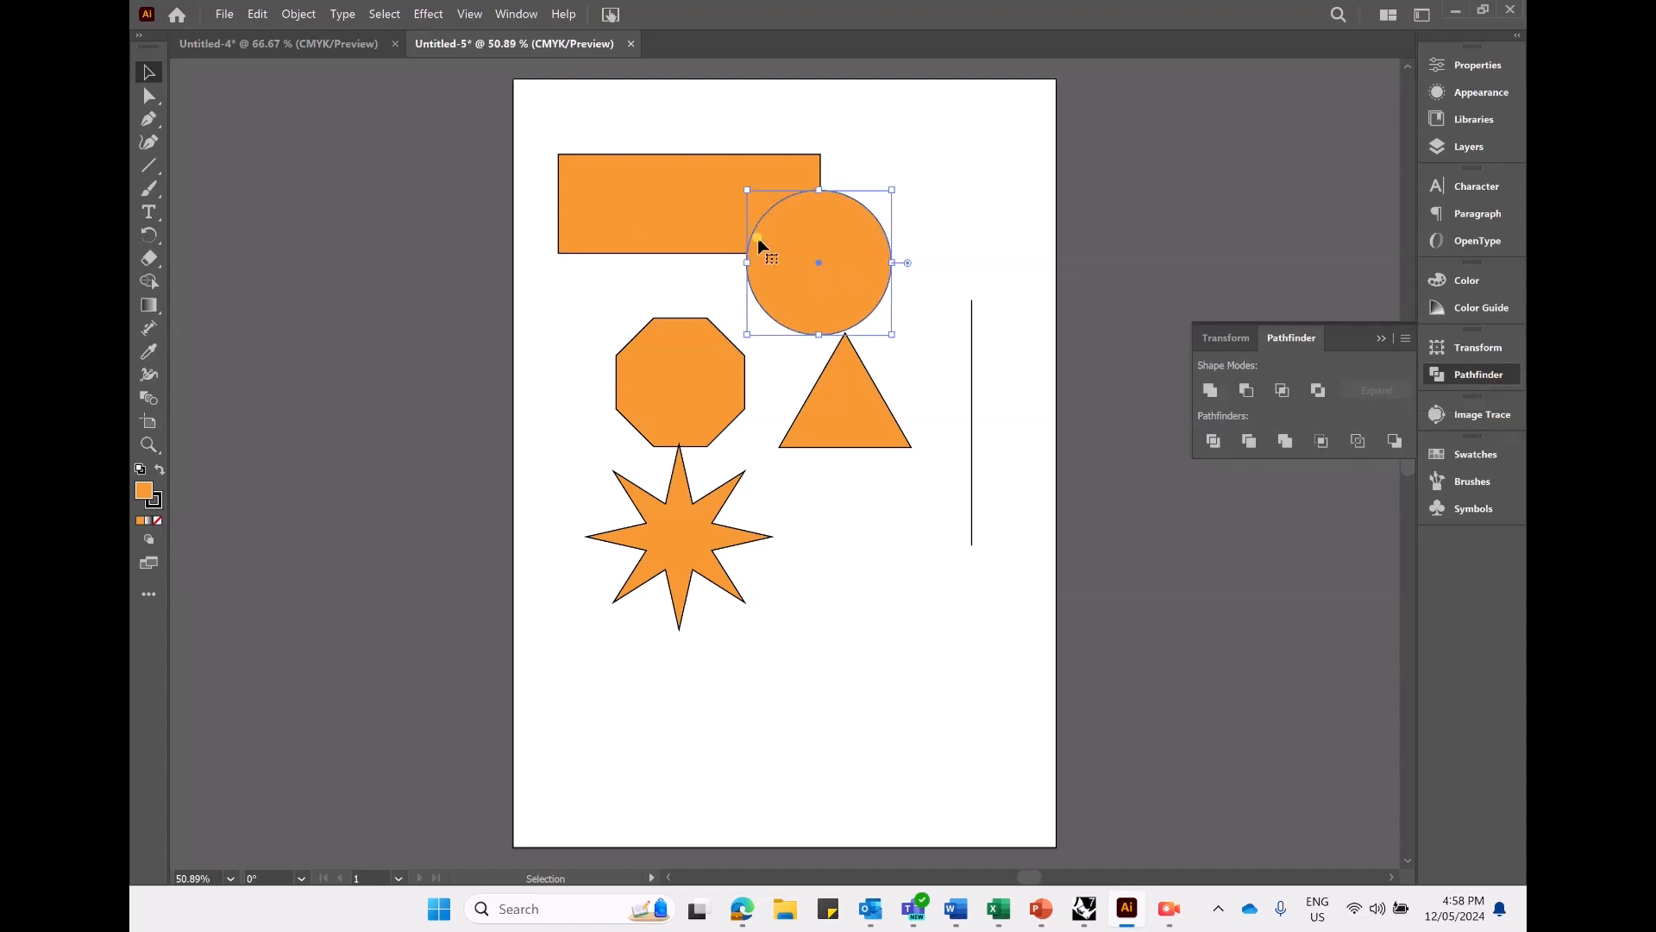
pyautogui.keyDown('shift'); pyautogui.click(643, 218); pyautogui.keyUp('shift')
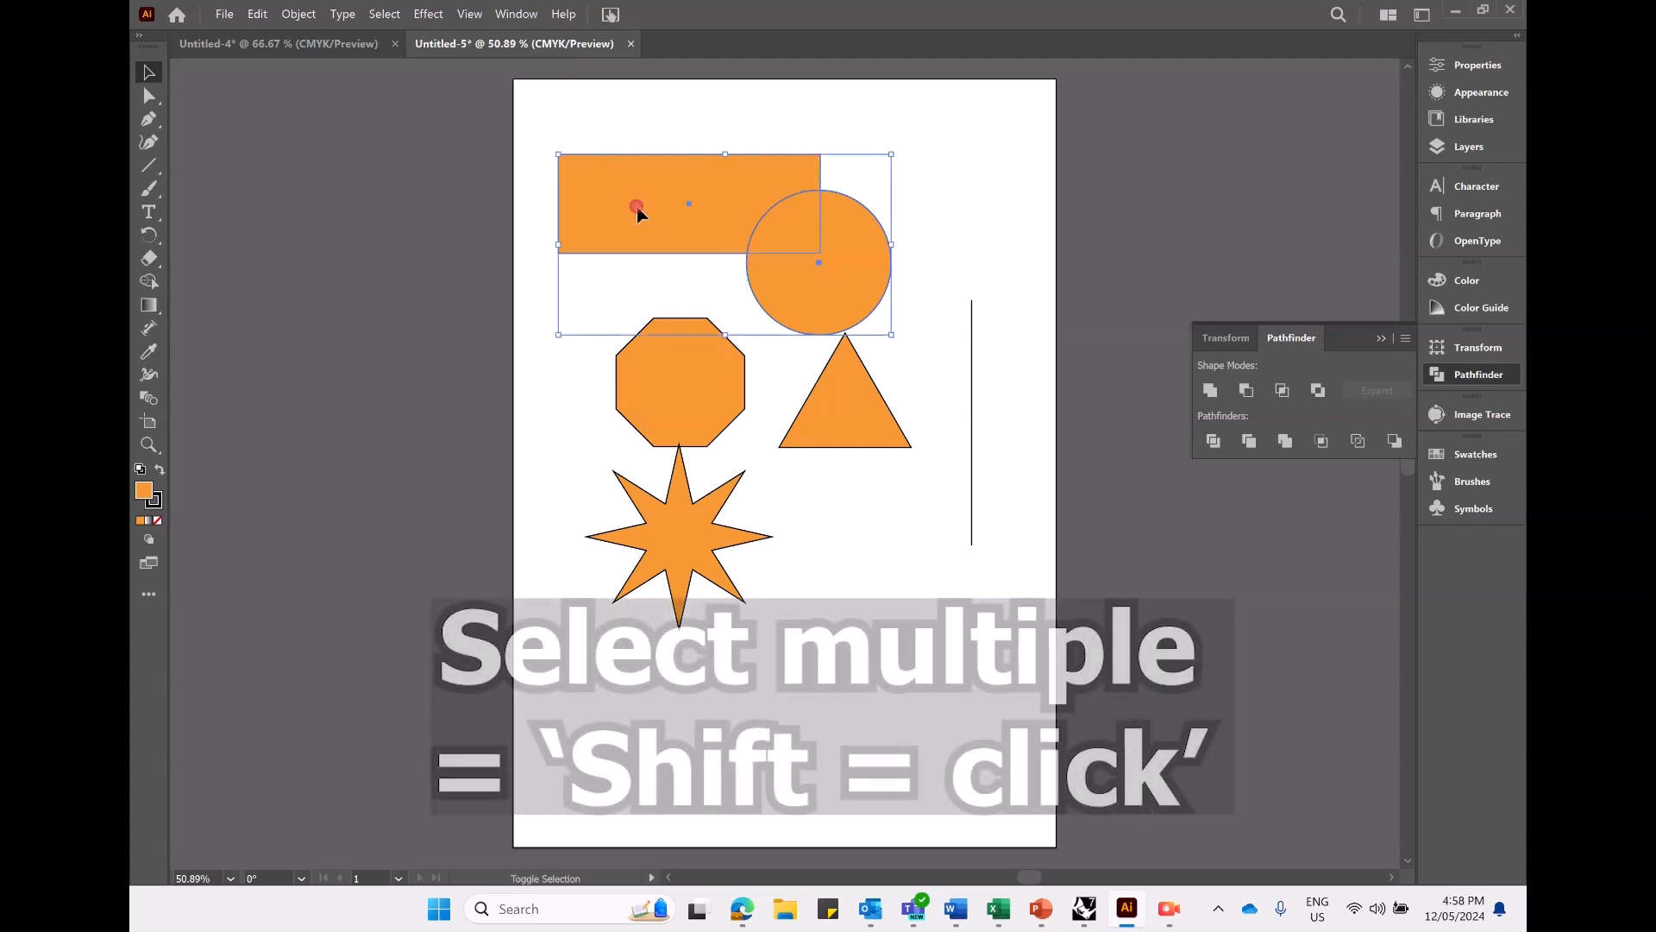
pyautogui.click(1211, 390)
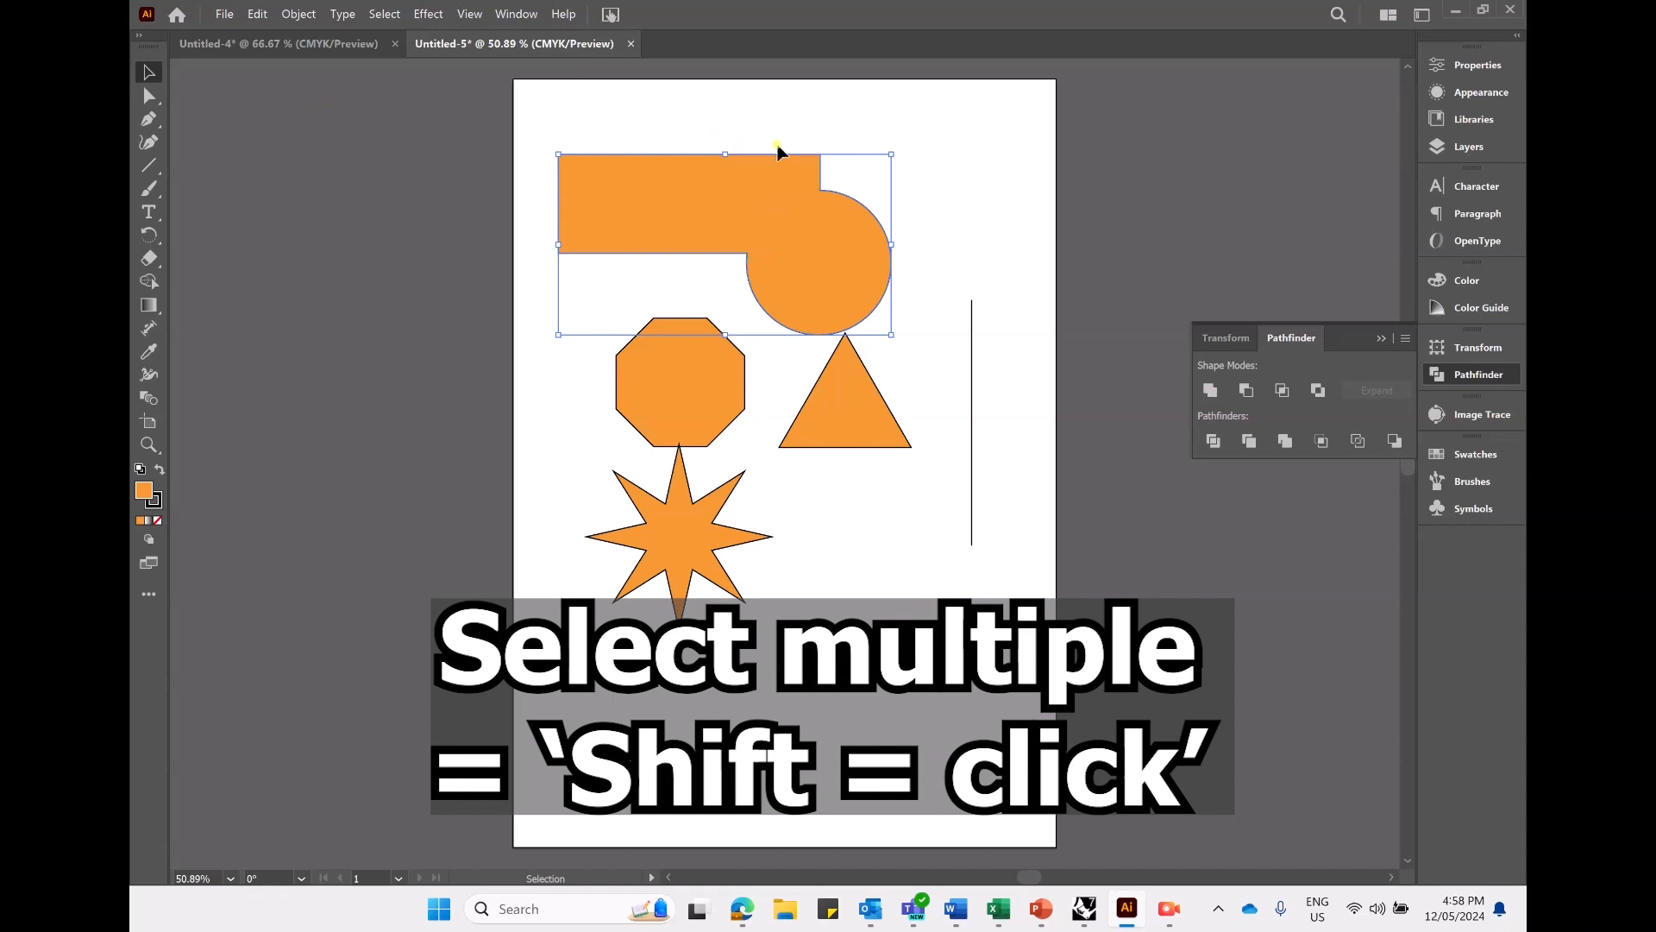
pyautogui.moveTo(806, 267); pyautogui.dragTo(817, 234)
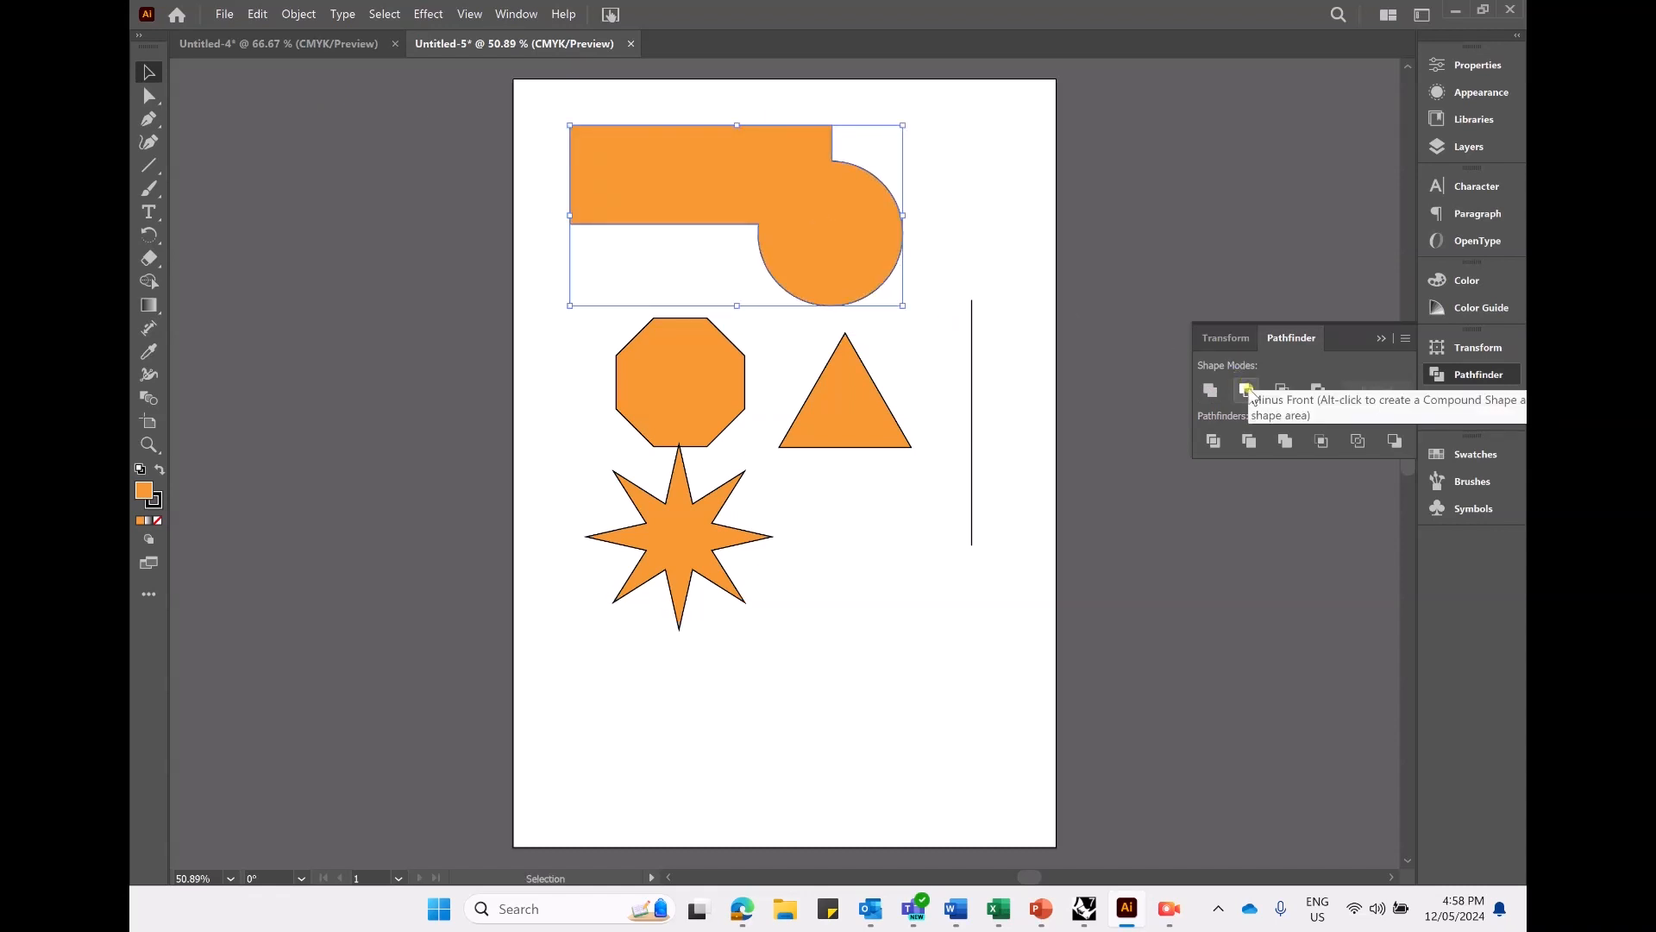
# - Bring the triangle to the front and move it so its tip overlaps the circular part of the united shape
pyautogui.click(852, 431)
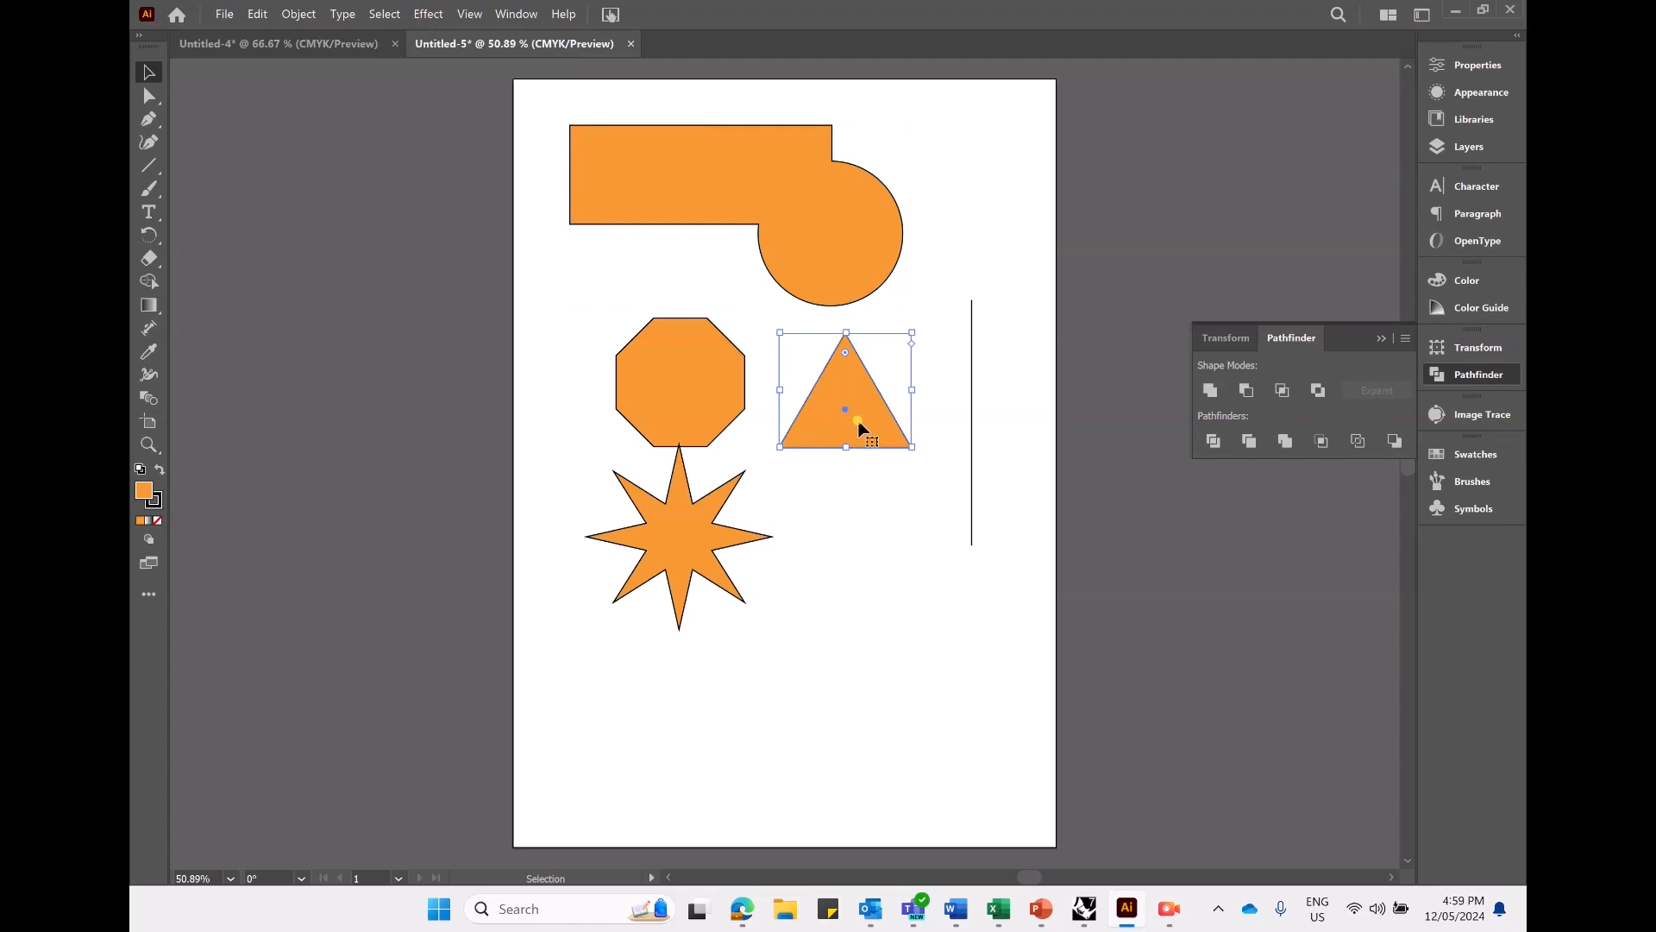
pyautogui.rightClick(860, 427)
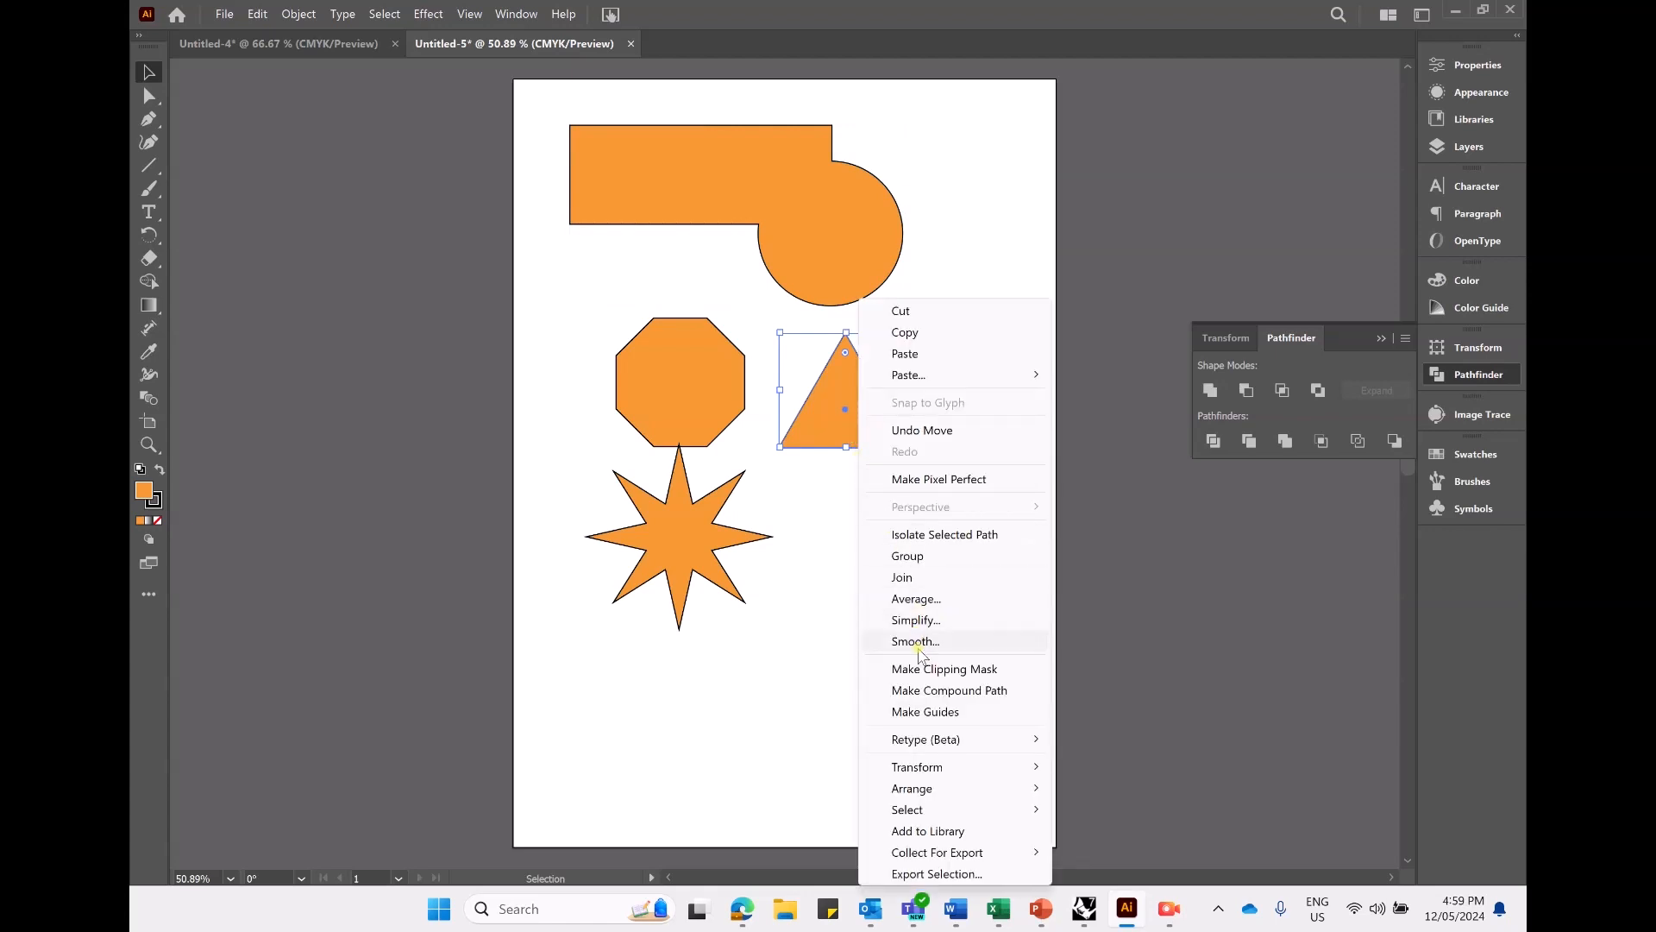
pyautogui.click(932, 787)
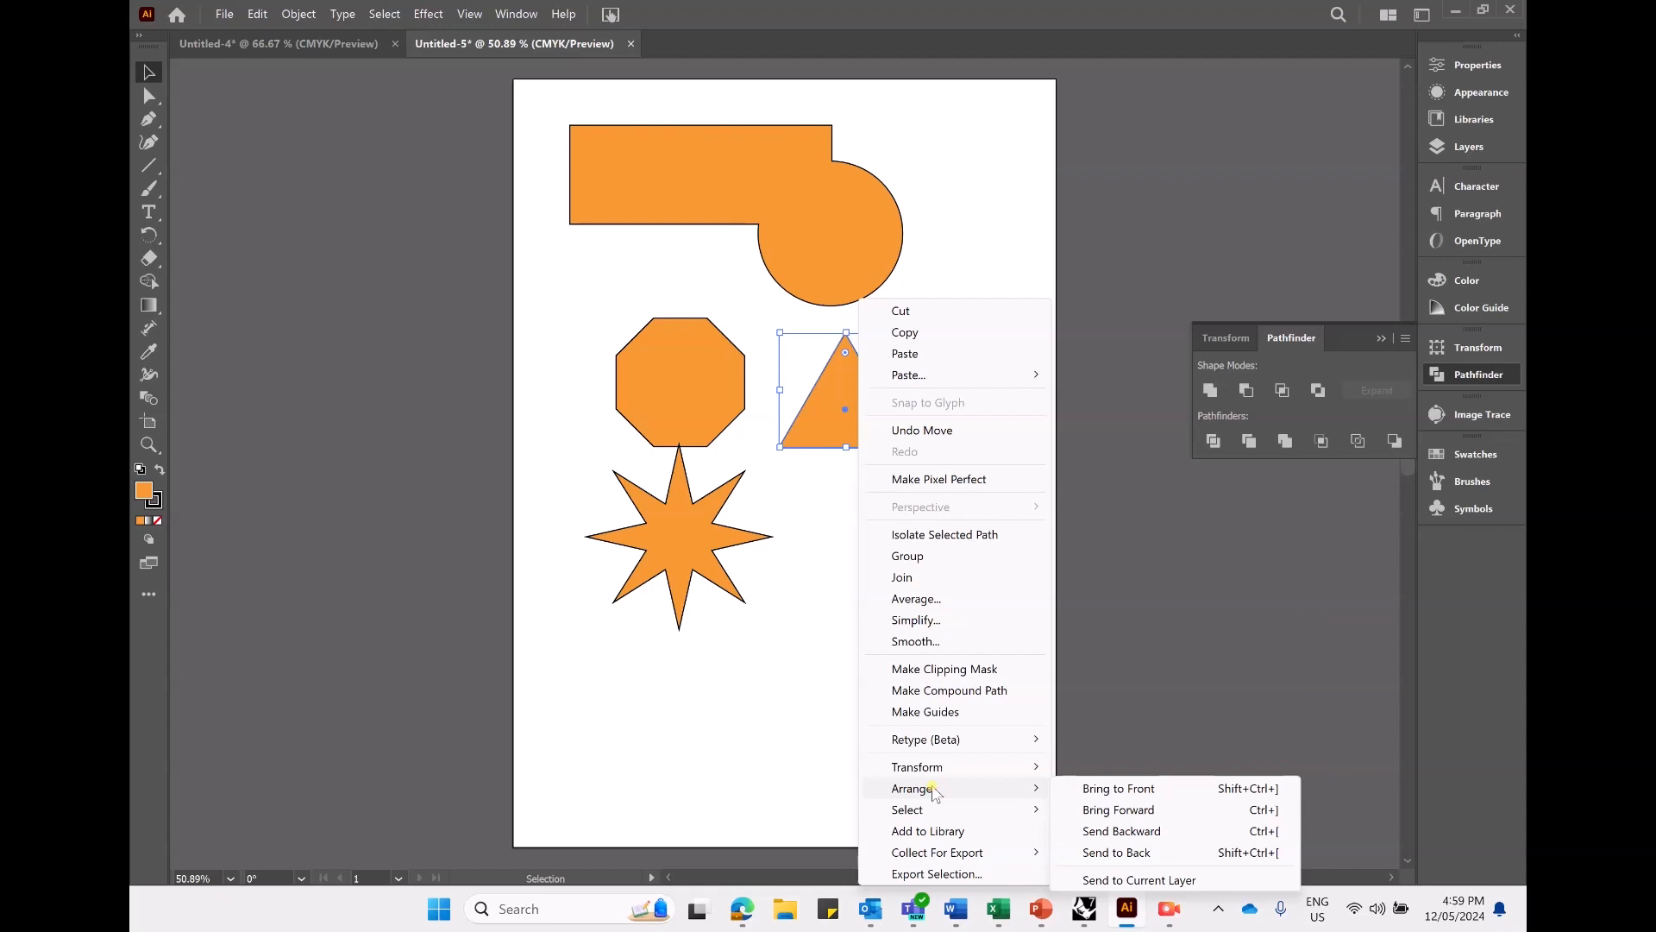
pyautogui.click(1089, 787)
pyautogui.moveTo(853, 373)
pyautogui.mouseDown()
pyautogui.moveTo(723, 390)
pyautogui.moveTo(751, 542)
pyautogui.moveTo(924, 329)
pyautogui.moveTo(902, 584)
pyautogui.moveTo(891, 385)
pyautogui.moveTo(851, 334)
pyautogui.mouseUp()
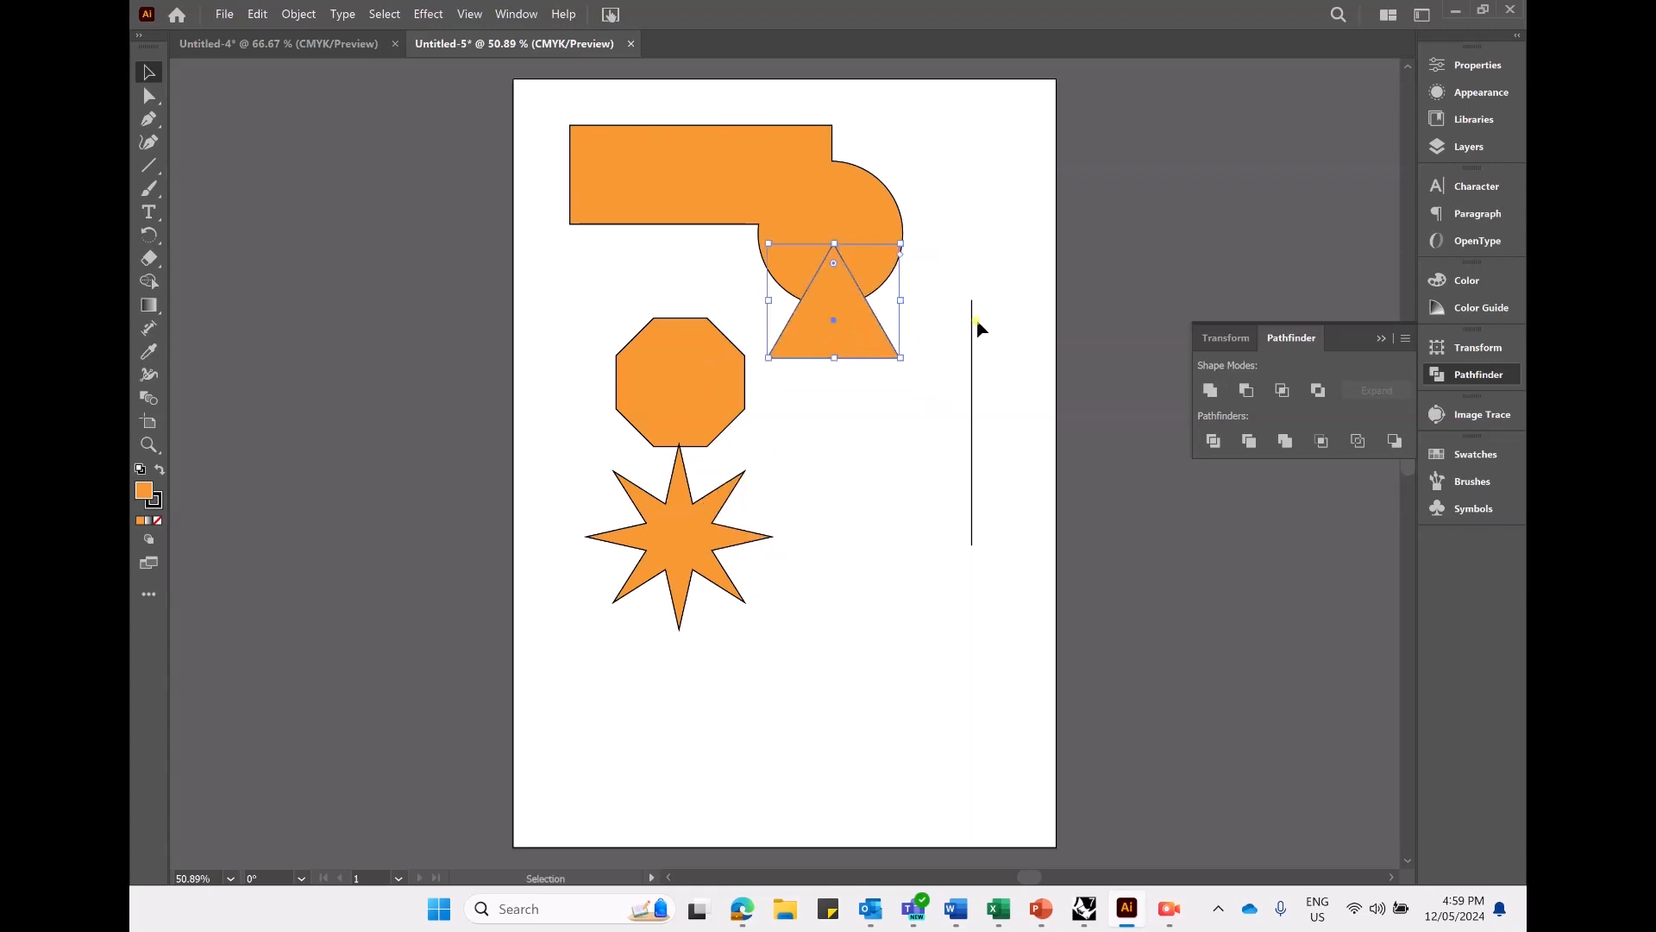
# - Subtract the triangle from the united shape with Minus Front and move the result slightly down
pyautogui.click(1246, 390)
pyautogui.click(919, 437)
pyautogui.moveTo(837, 314); pyautogui.dragTo(829, 309)
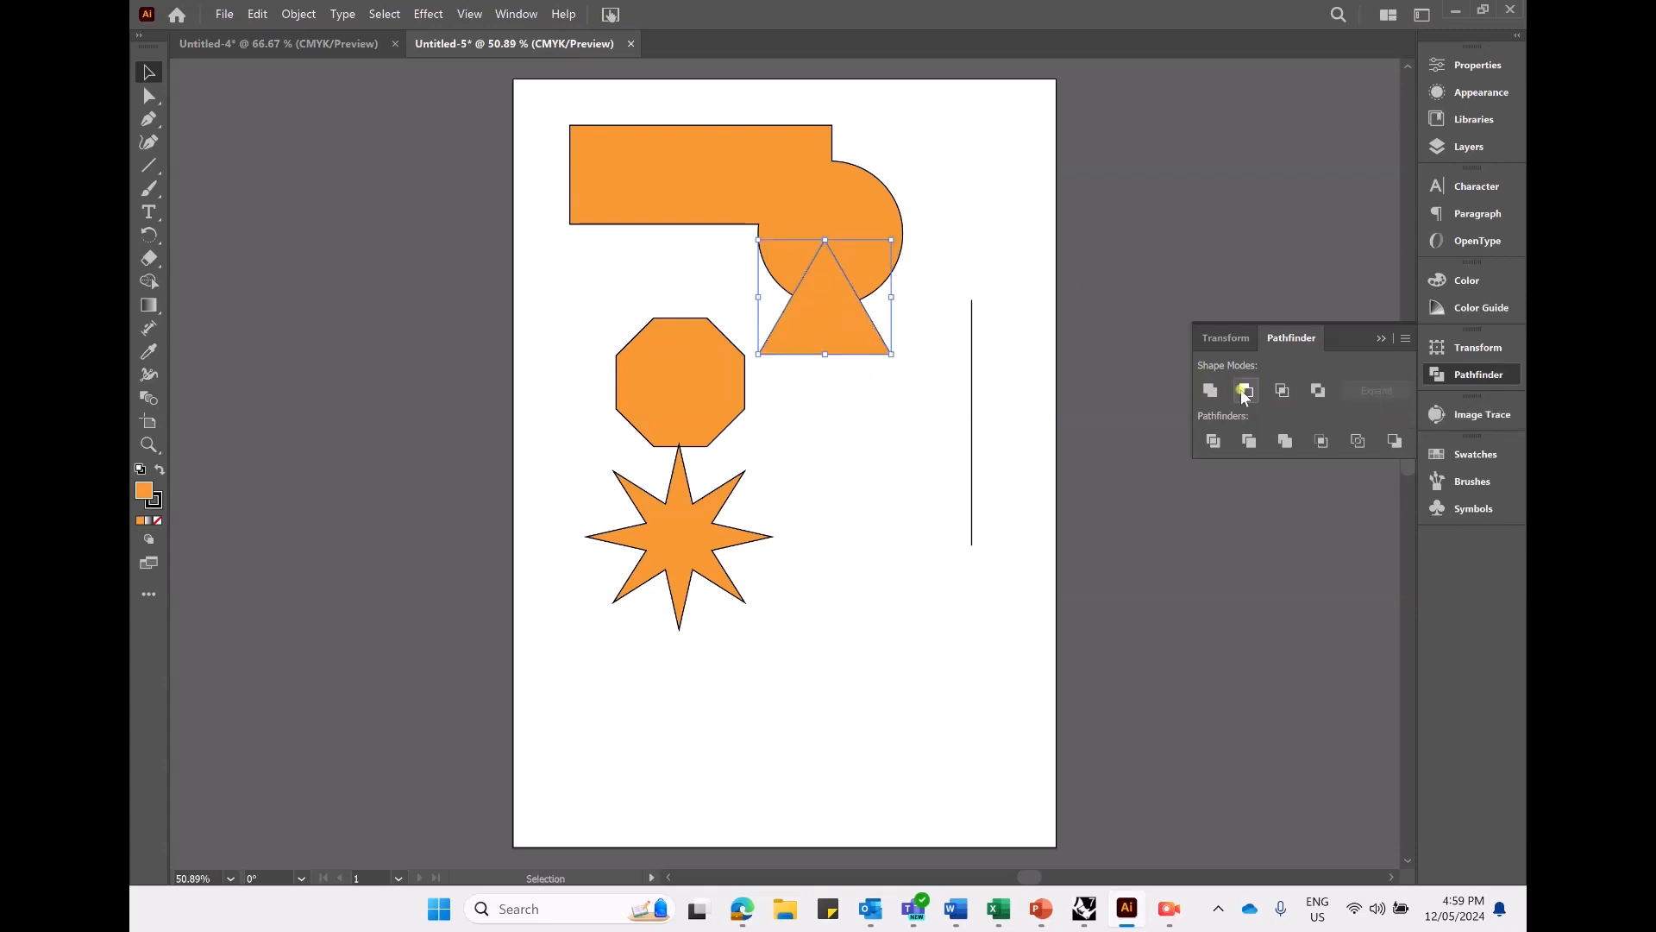
pyautogui.keyDown('shift'); pyautogui.click(863, 209); pyautogui.keyUp('shift')
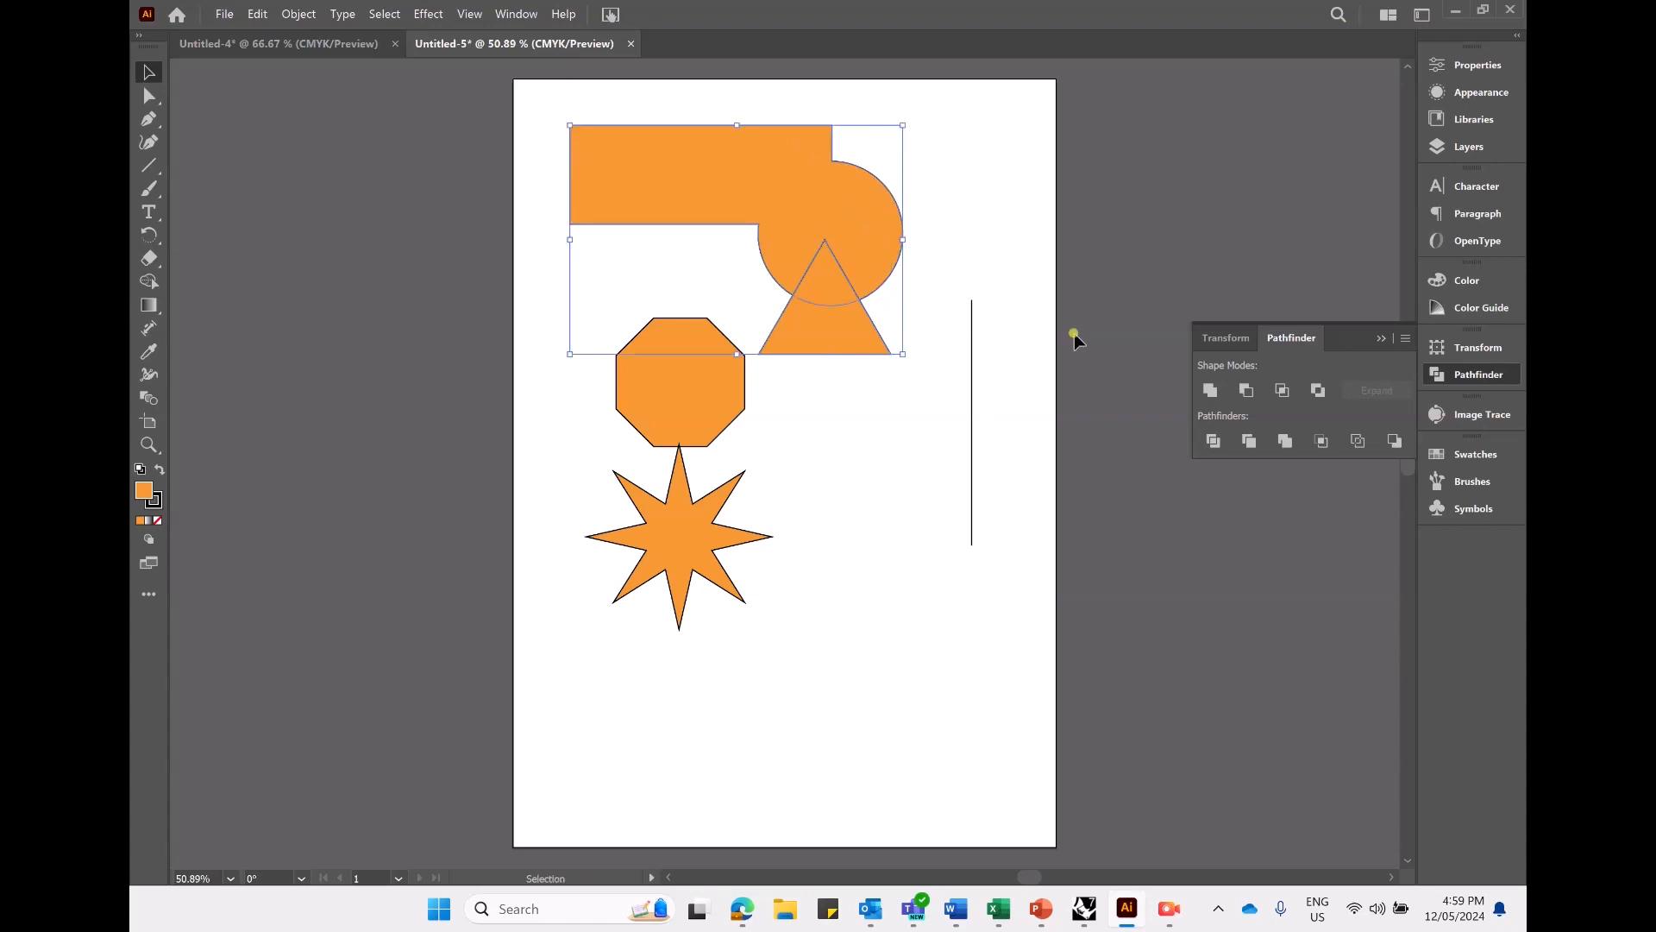
pyautogui.click(1246, 390)
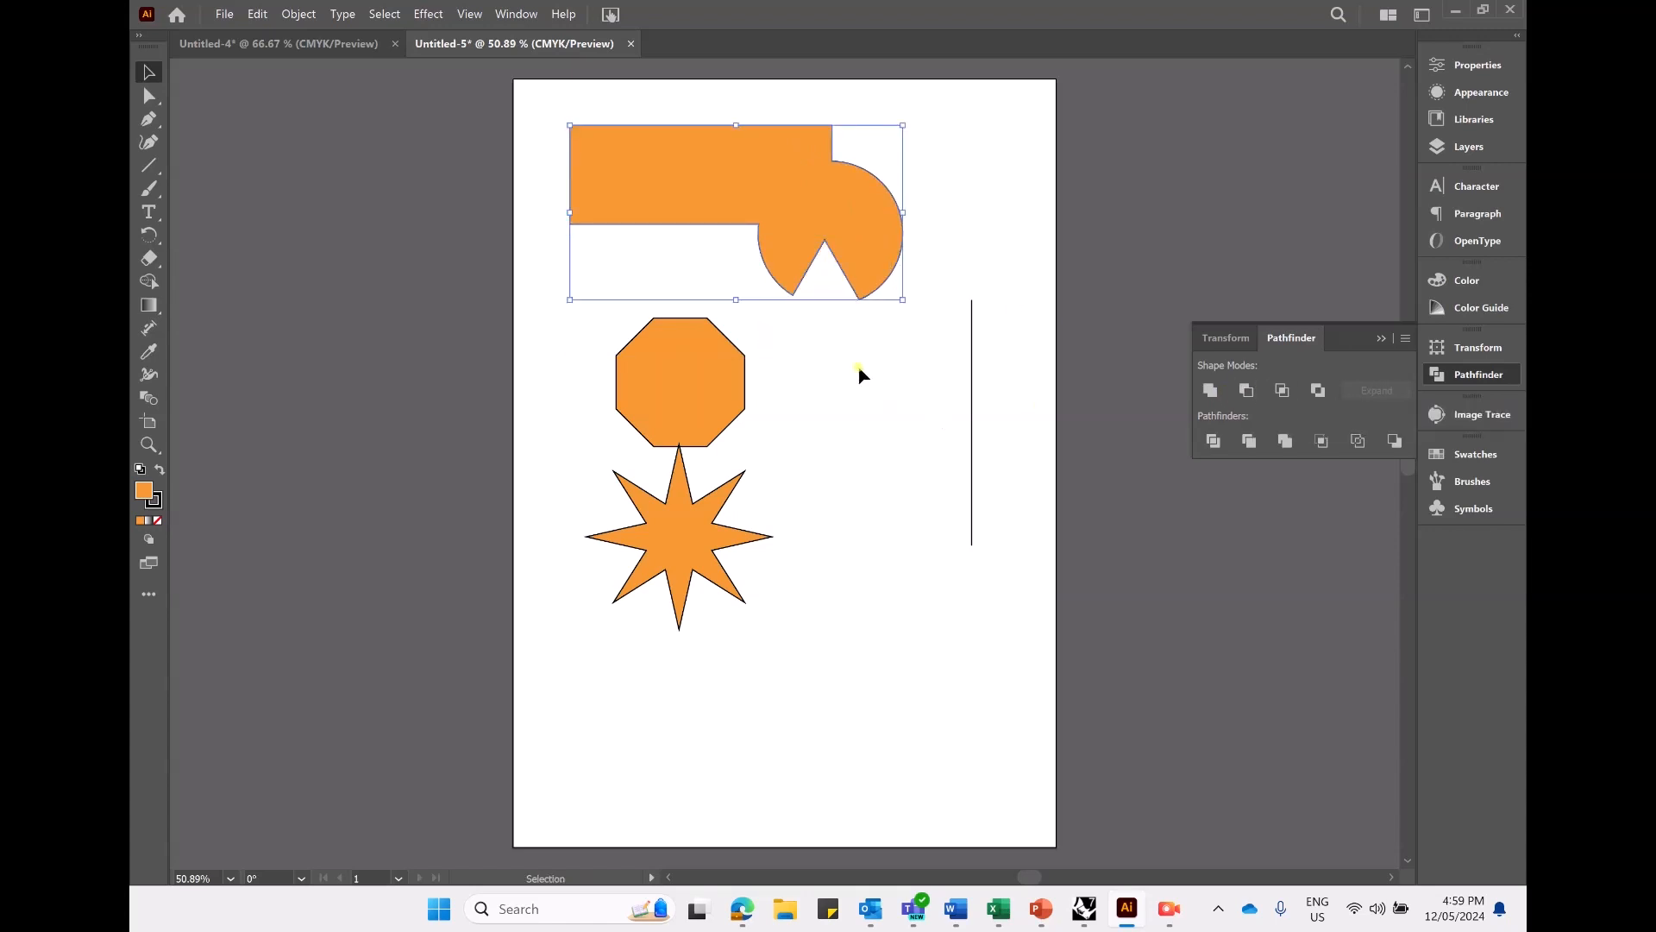
pyautogui.moveTo(835, 205); pyautogui.dragTo(846, 244)
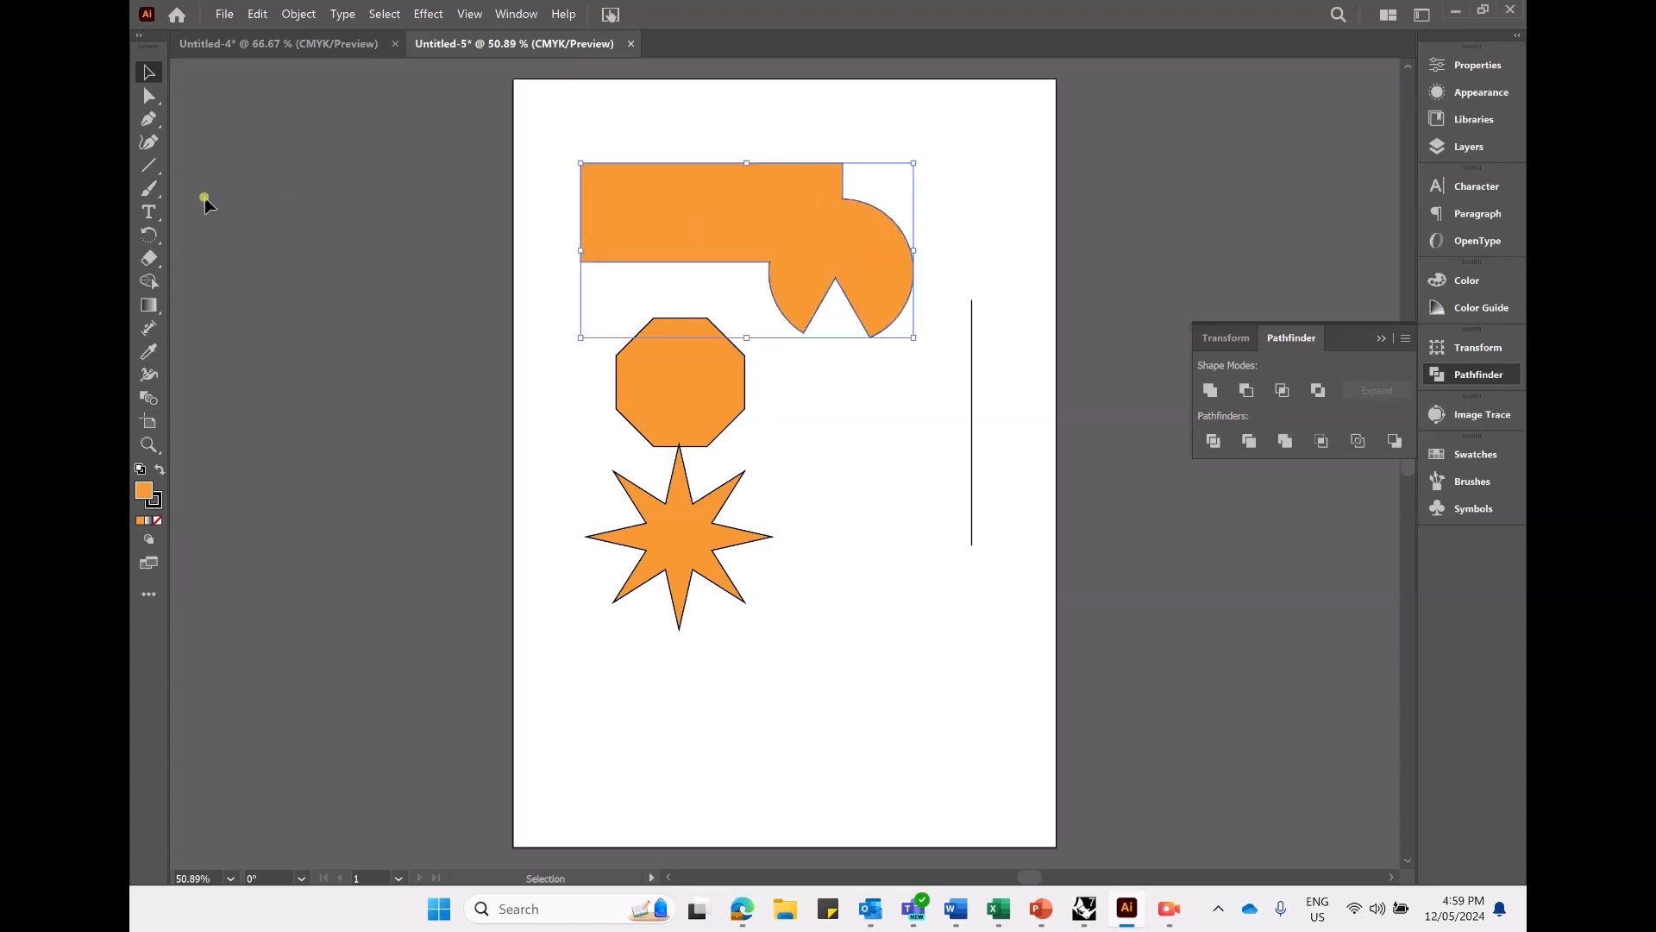
pyautogui.moveTo(156, 171); pyautogui.dragTo(242, 230)
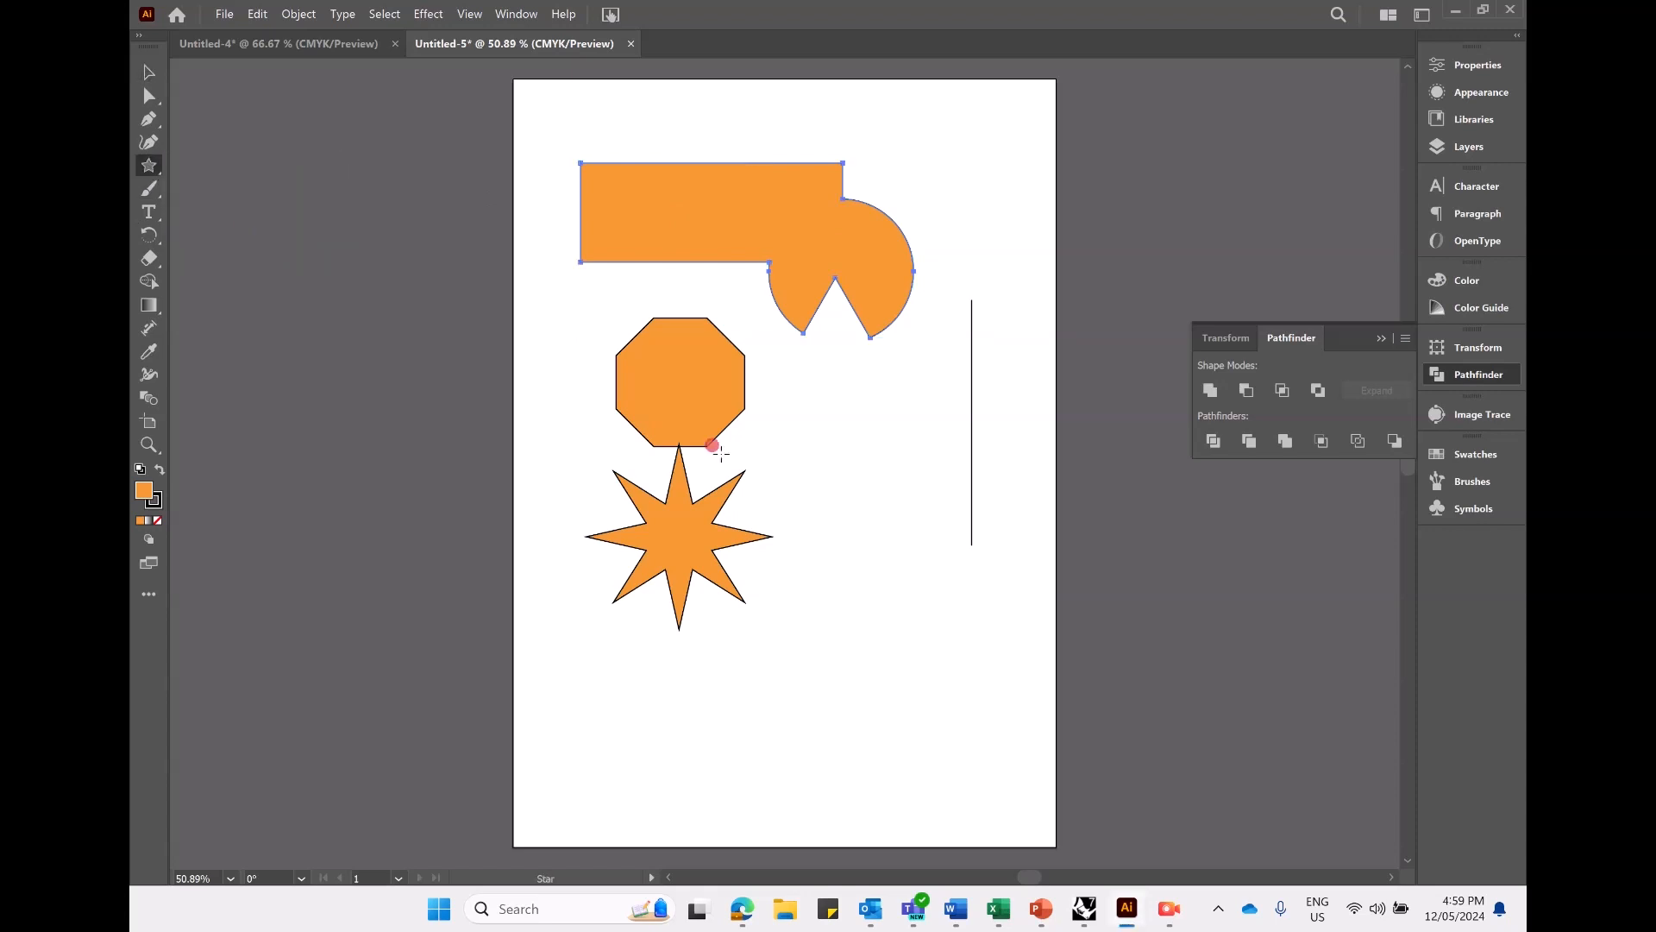
pyautogui.click(597, 362)
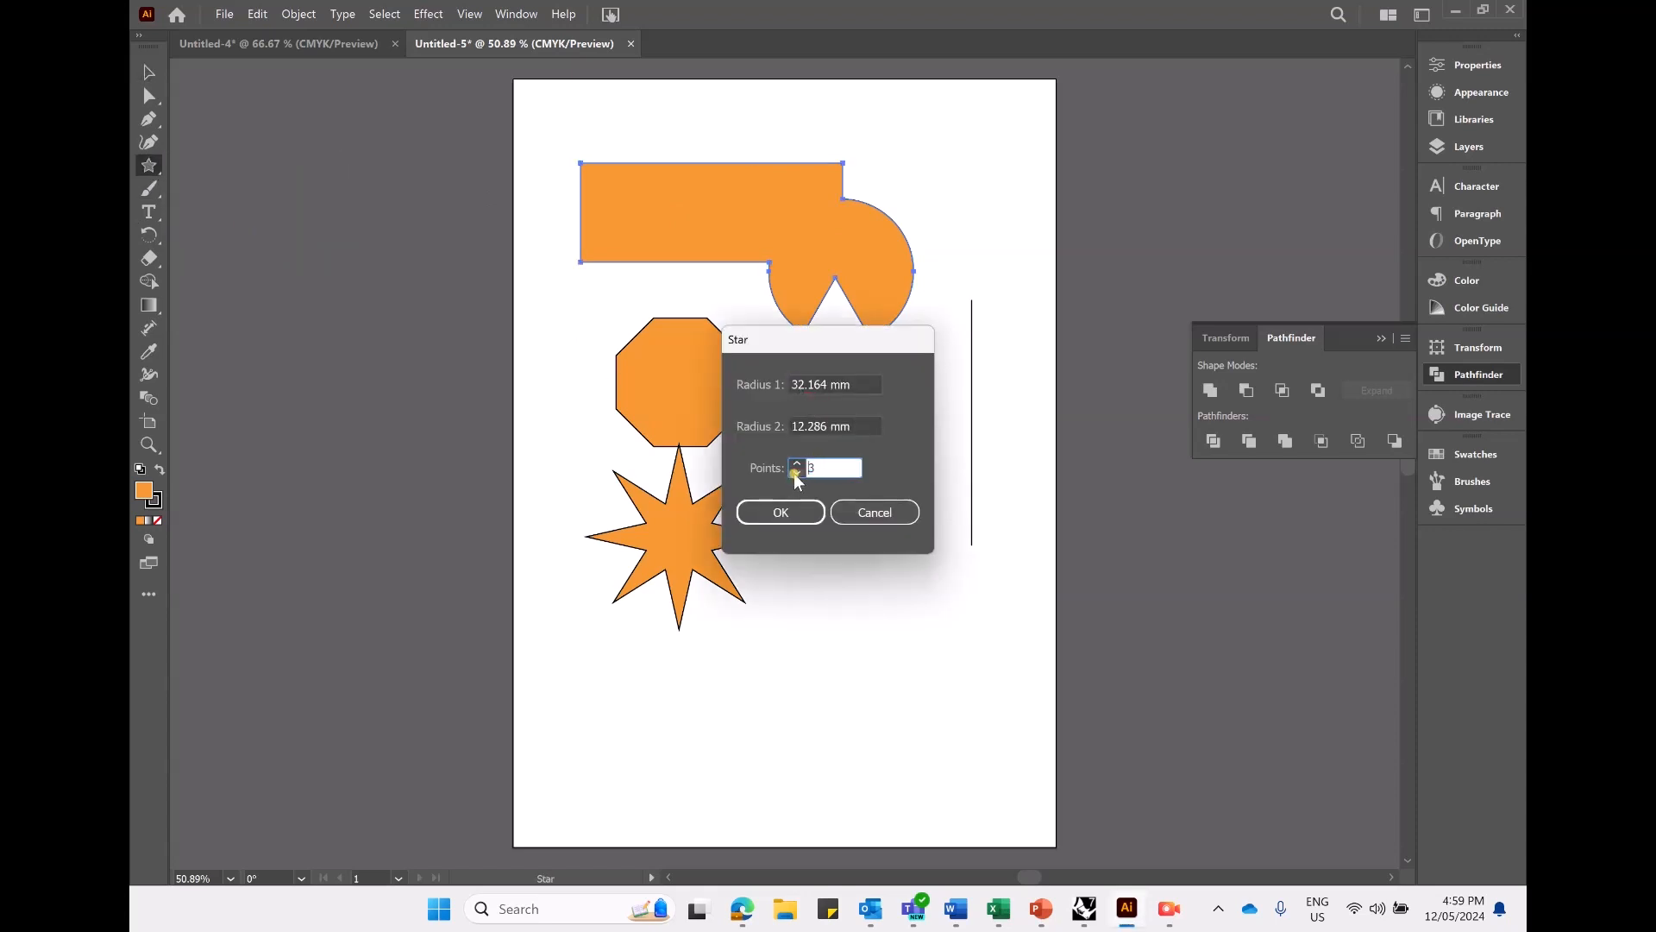
pyautogui.click(870, 518)
# - Add a small triangle between the octagon and the vertical line with the Polygon tool, and deselect it
pyautogui.moveTo(149, 176); pyautogui.dragTo(259, 217)
pyautogui.click(876, 458)
pyautogui.click(808, 484)
pyautogui.click(148, 72)
pyautogui.click(902, 650)
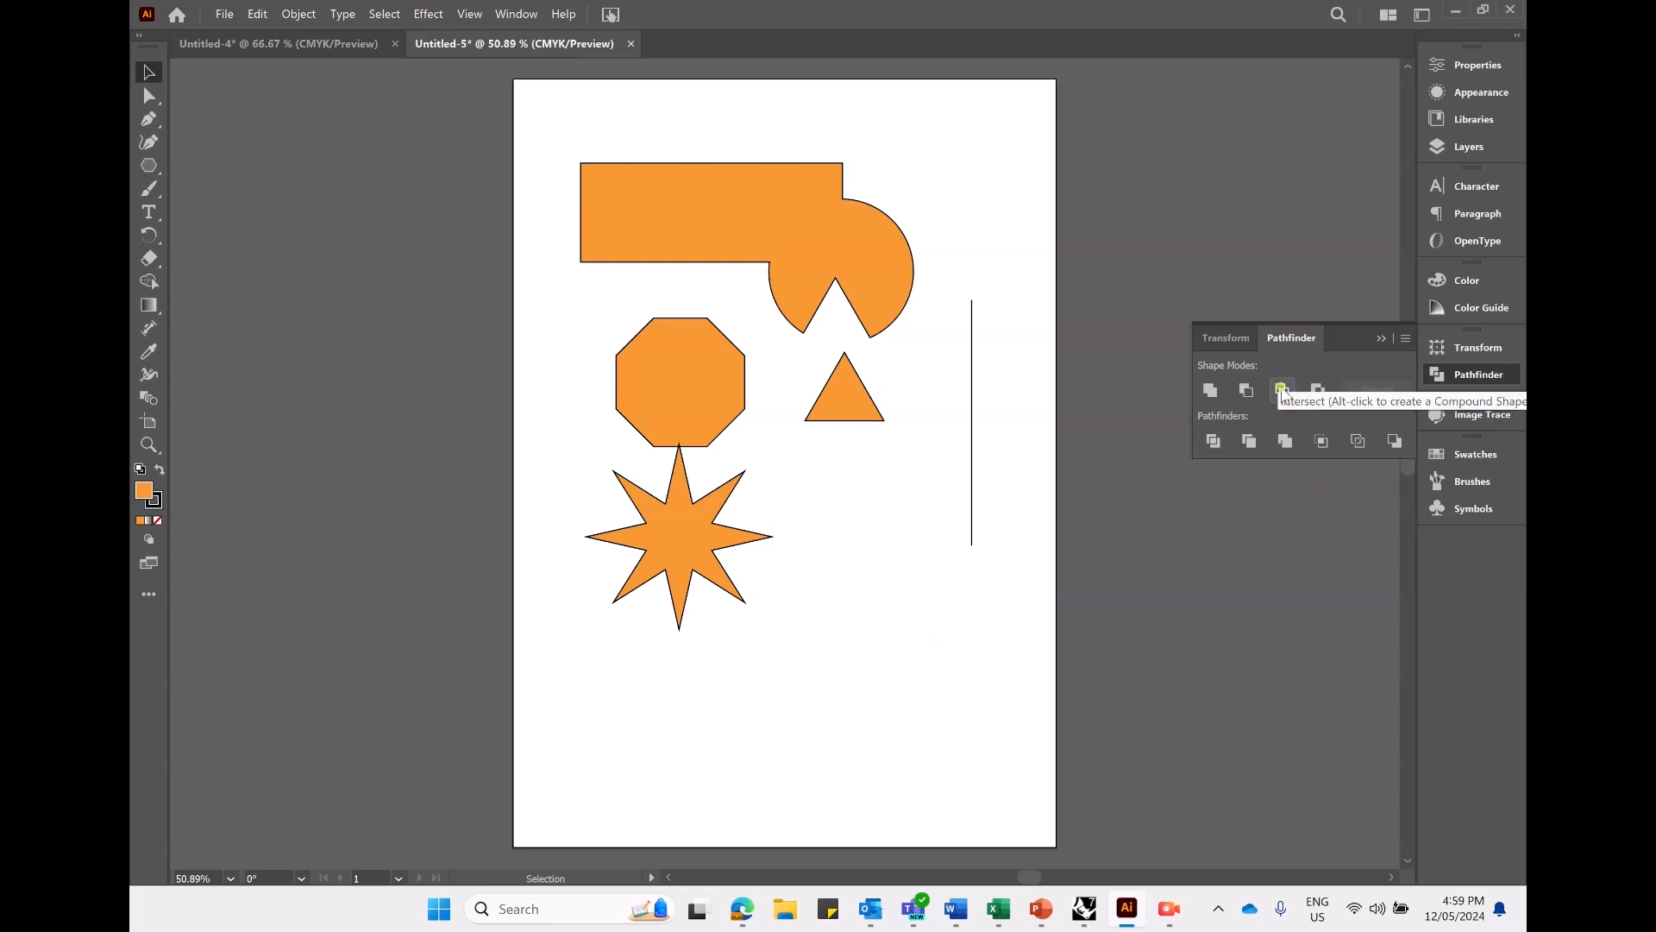
# - Place the small triangle across the lower edge of the main combined shape and split both shapes with Divide
pyautogui.moveTo(815, 410); pyautogui.dragTo(709, 209)
pyautogui.keyDown('shift'); pyautogui.click(722, 211); pyautogui.keyUp('shift')
pyautogui.hotkey('ctrl', 'z')
pyautogui.click(810, 416)
pyautogui.click(934, 503)
pyautogui.keyDown('shift'); pyautogui.click(898, 259); pyautogui.keyUp('shift')
pyautogui.click(1215, 441)
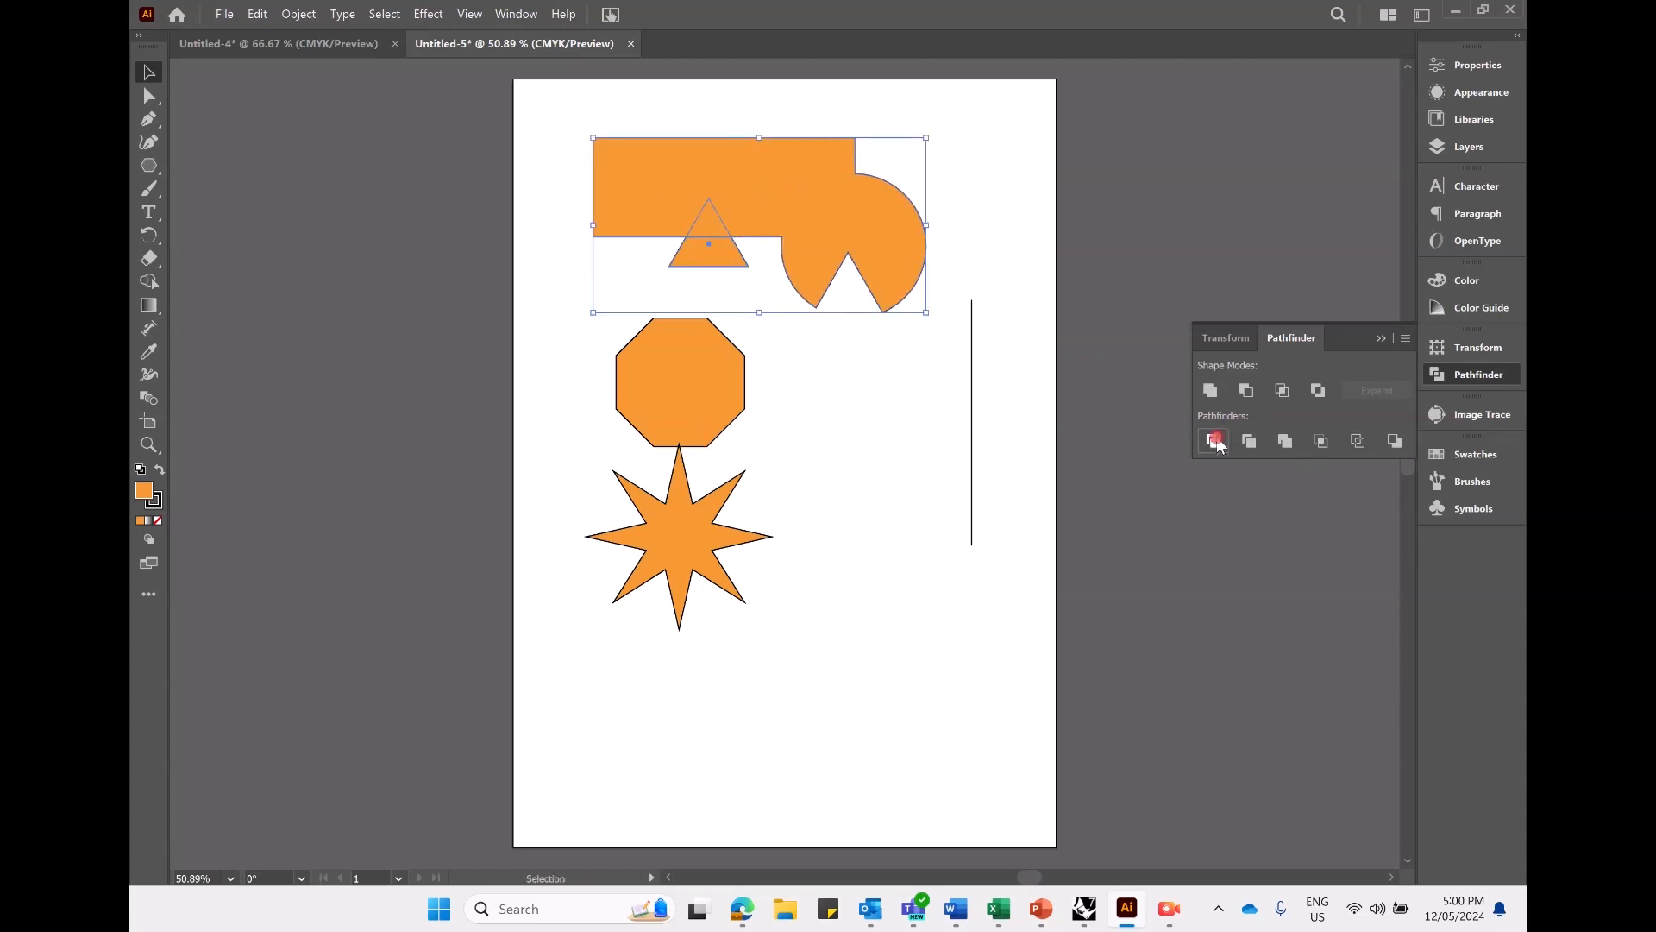
pyautogui.click(826, 418)
# - Isolate the divided group, pull the small triangle and trapezoid pieces away from the main shape, and leave isolation mode
pyautogui.moveTo(710, 214); pyautogui.dragTo(711, 314)
pyautogui.click(783, 354)
pyautogui.doubleClick(727, 226)
pyautogui.click(697, 249)
pyautogui.moveTo(697, 249); pyautogui.dragTo(652, 282)
pyautogui.click(741, 216)
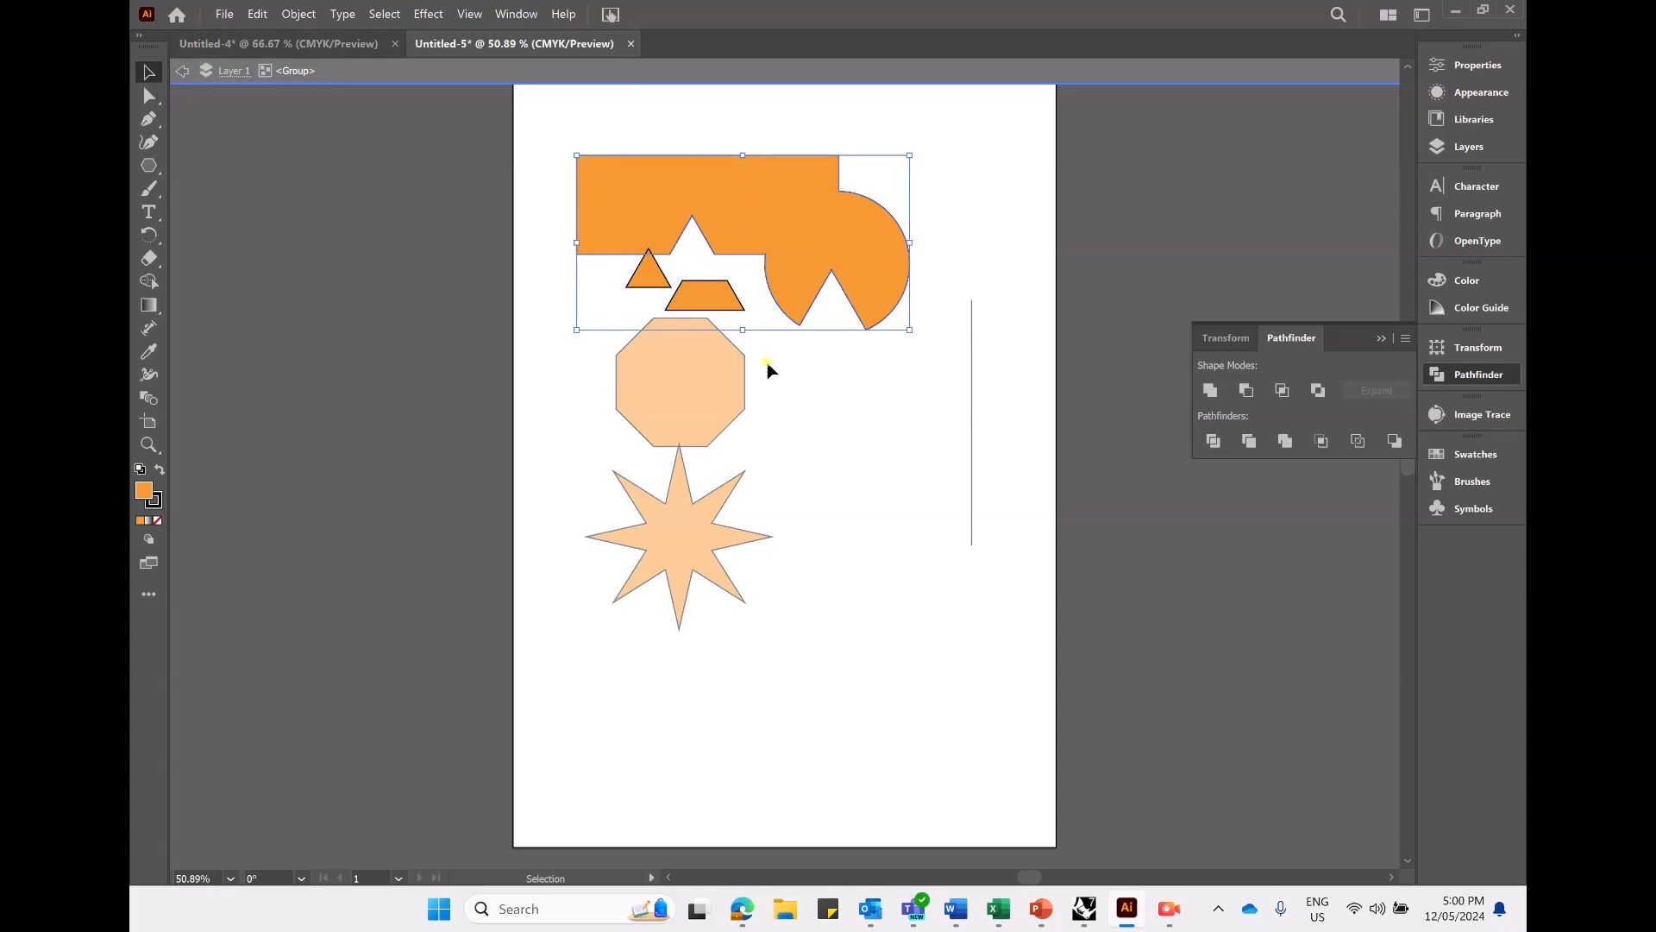
pyautogui.click(182, 70)
pyautogui.click(892, 370)
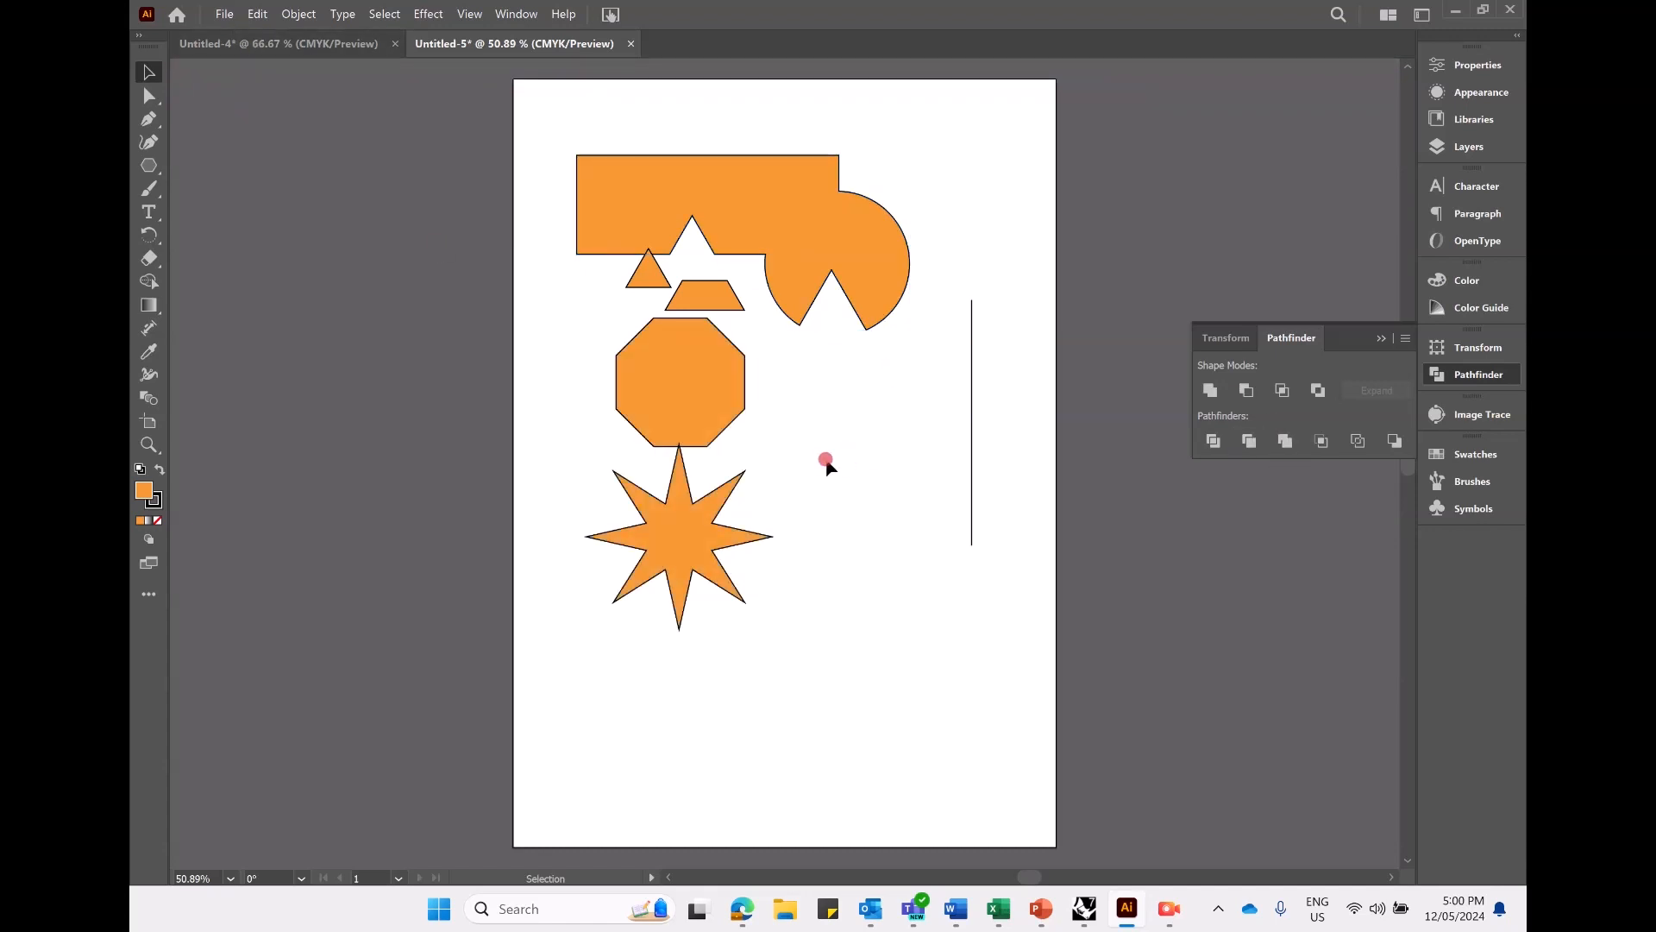
# - Enter isolation mode for the divided group again and return to the full artwork
pyautogui.click(722, 297)
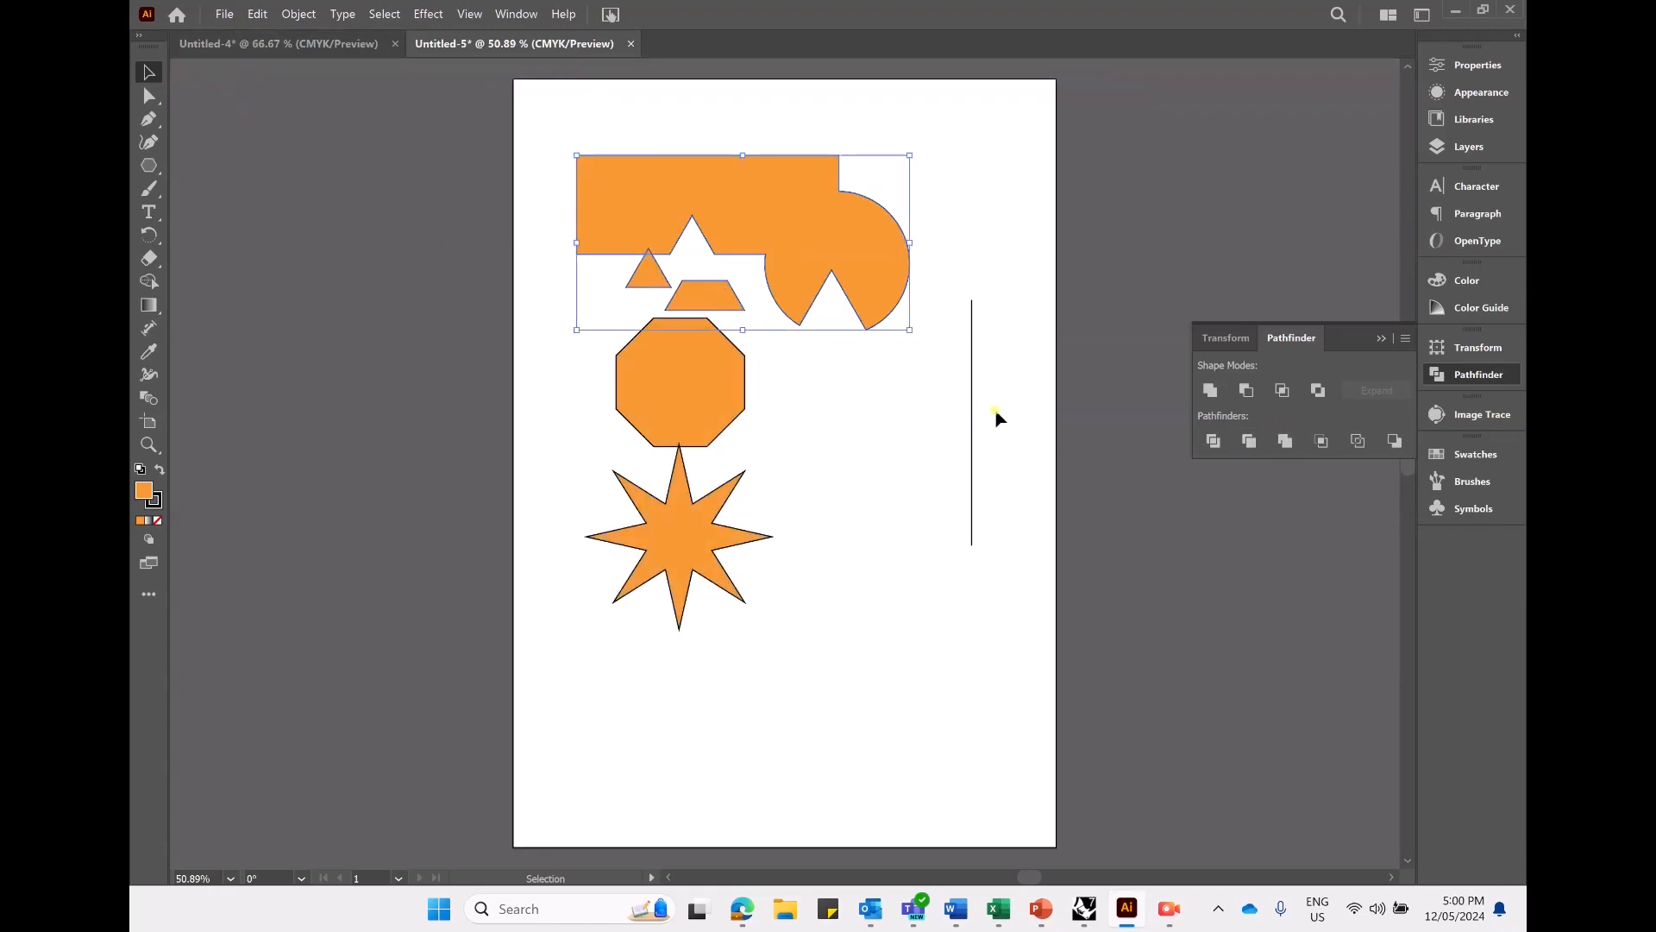
pyautogui.doubleClick(713, 296)
pyautogui.click(862, 399)
pyautogui.click(800, 264)
pyautogui.click(825, 485)
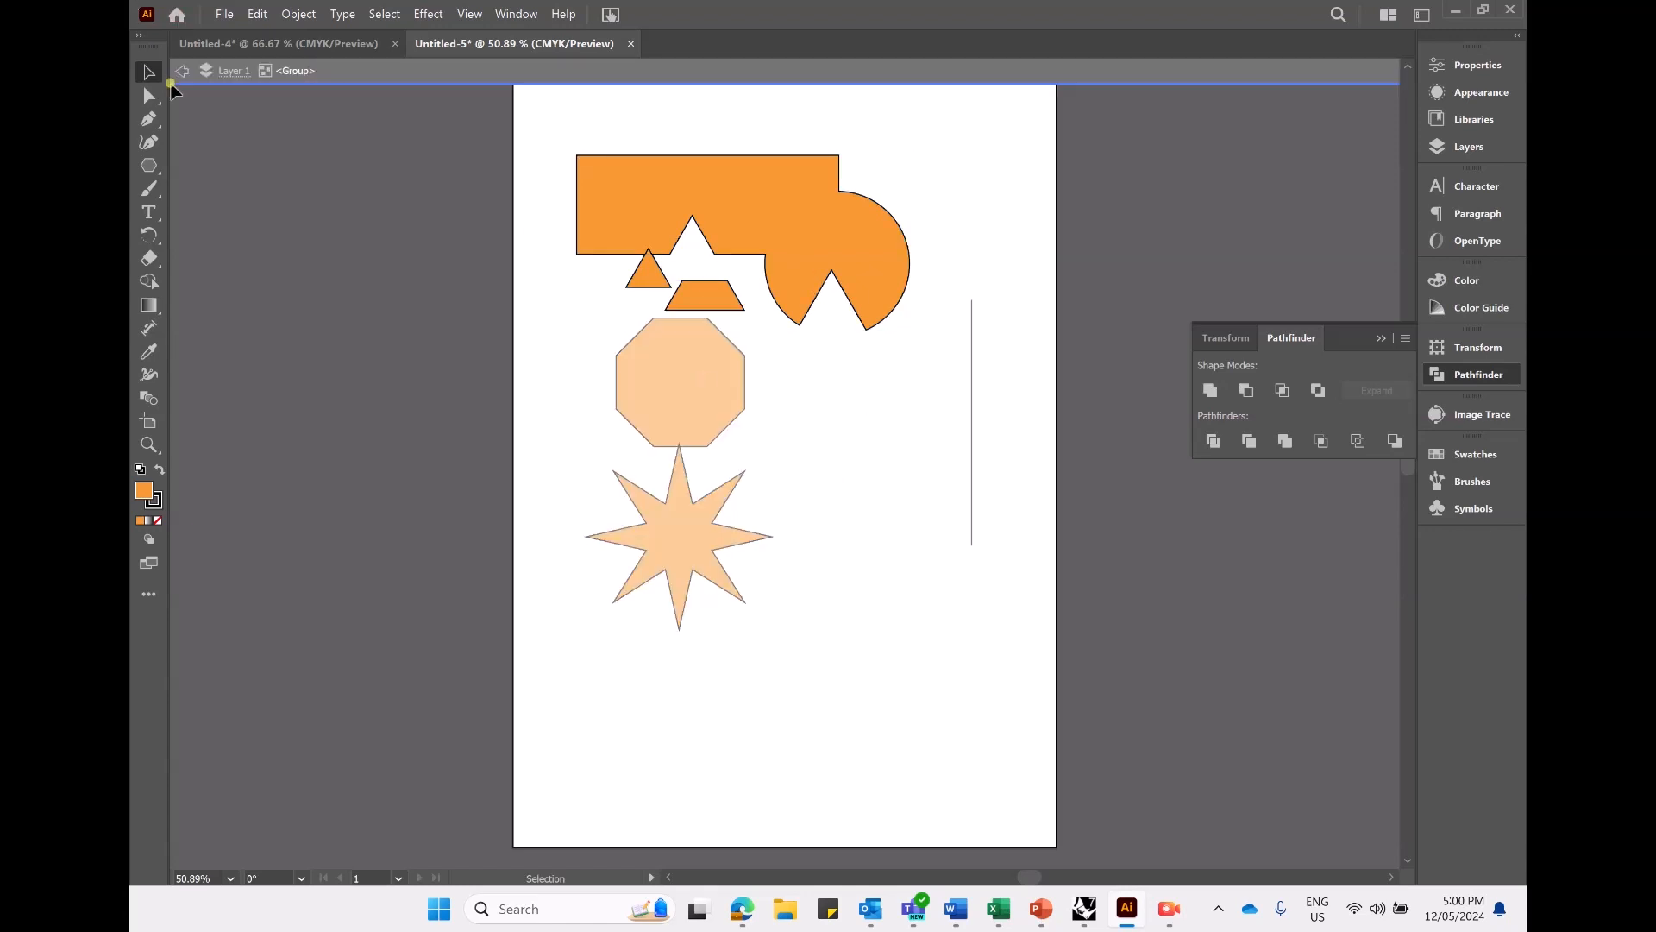
pyautogui.click(180, 72)
# - Ungroup the divided pieces and move the trapezoid to the right of the octagon and the small triangle farther from the main shape
pyautogui.click(785, 245)
pyautogui.moveTo(785, 250); pyautogui.dragTo(795, 237)
pyautogui.rightClick(765, 232)
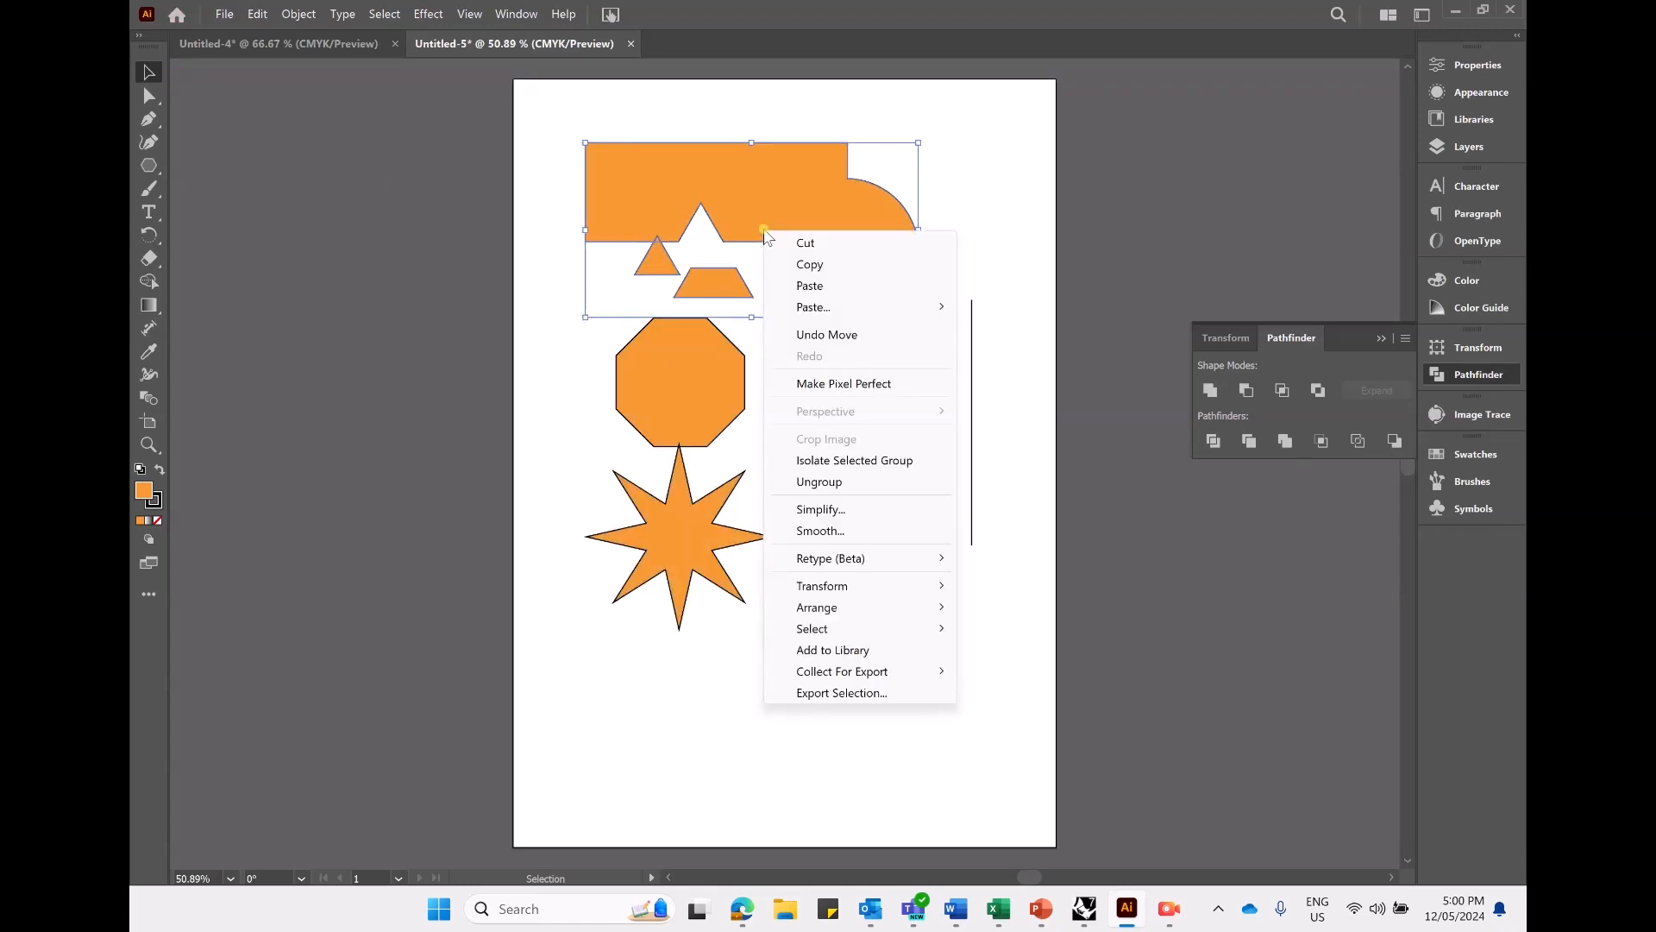
pyautogui.click(841, 481)
pyautogui.click(719, 290)
pyautogui.moveTo(720, 295); pyautogui.dragTo(866, 439)
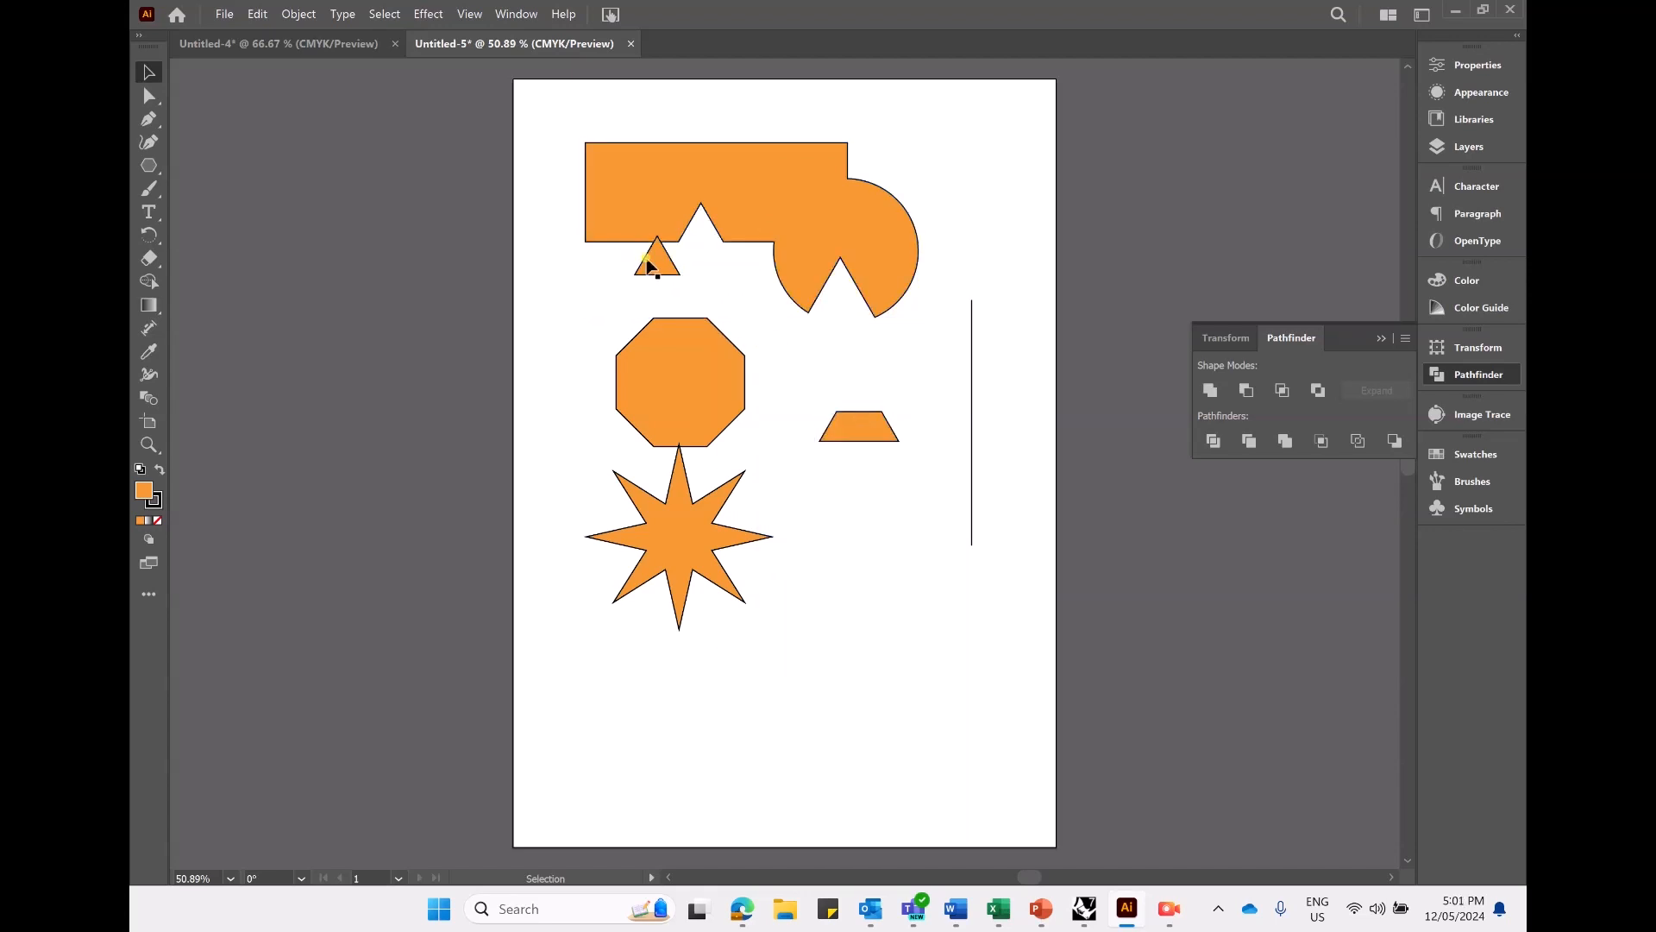
pyautogui.moveTo(651, 251); pyautogui.dragTo(618, 271)
# - Trim the octagon with the trapezoid overlapping its right edge and separate the trapezoid piece in isolation mode
pyautogui.moveTo(866, 427)
pyautogui.mouseDown()
pyautogui.moveTo(756, 393)
pyautogui.moveTo(787, 427)
pyautogui.moveTo(883, 449)
pyautogui.mouseUp()
pyautogui.keyDown('shift'); pyautogui.click(678, 377); pyautogui.keyUp('shift')
pyautogui.click(1248, 441)
pyautogui.doubleClick(786, 420)
pyautogui.click(732, 401)
pyautogui.click(188, 70)
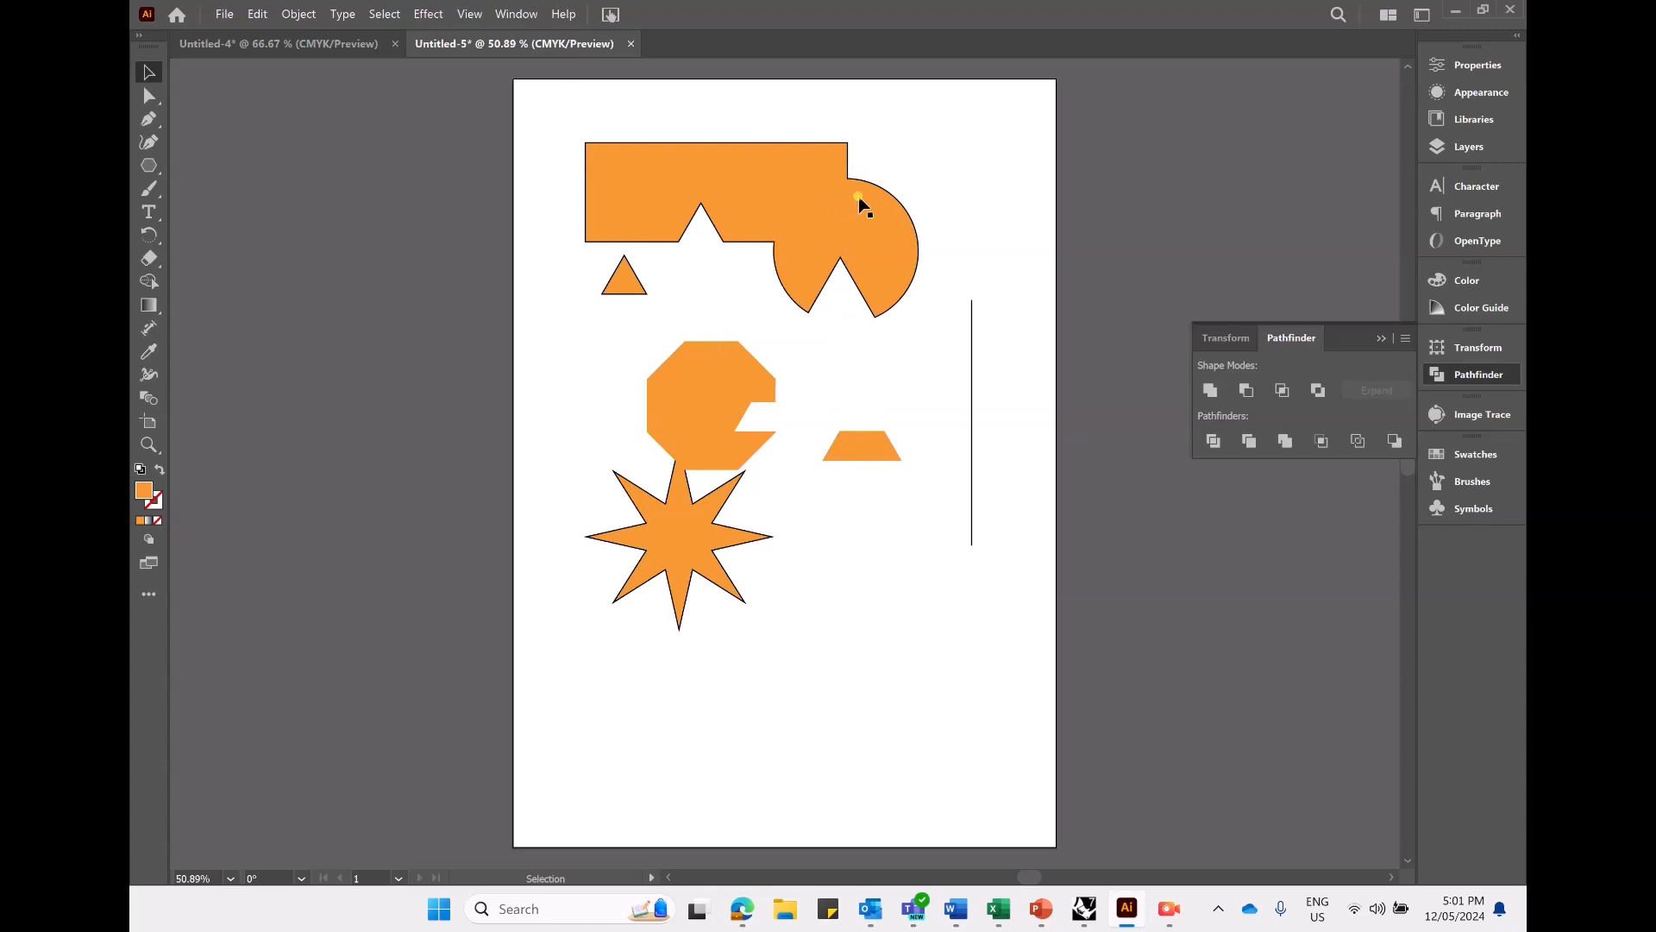
# - Draw a tall rectangle over the right end of the main shape and apply Merge to both shapes
pyautogui.moveTo(139, 170); pyautogui.dragTo(215, 166)
pyautogui.moveTo(848, 142); pyautogui.dragTo(934, 338)
pyautogui.press('v')
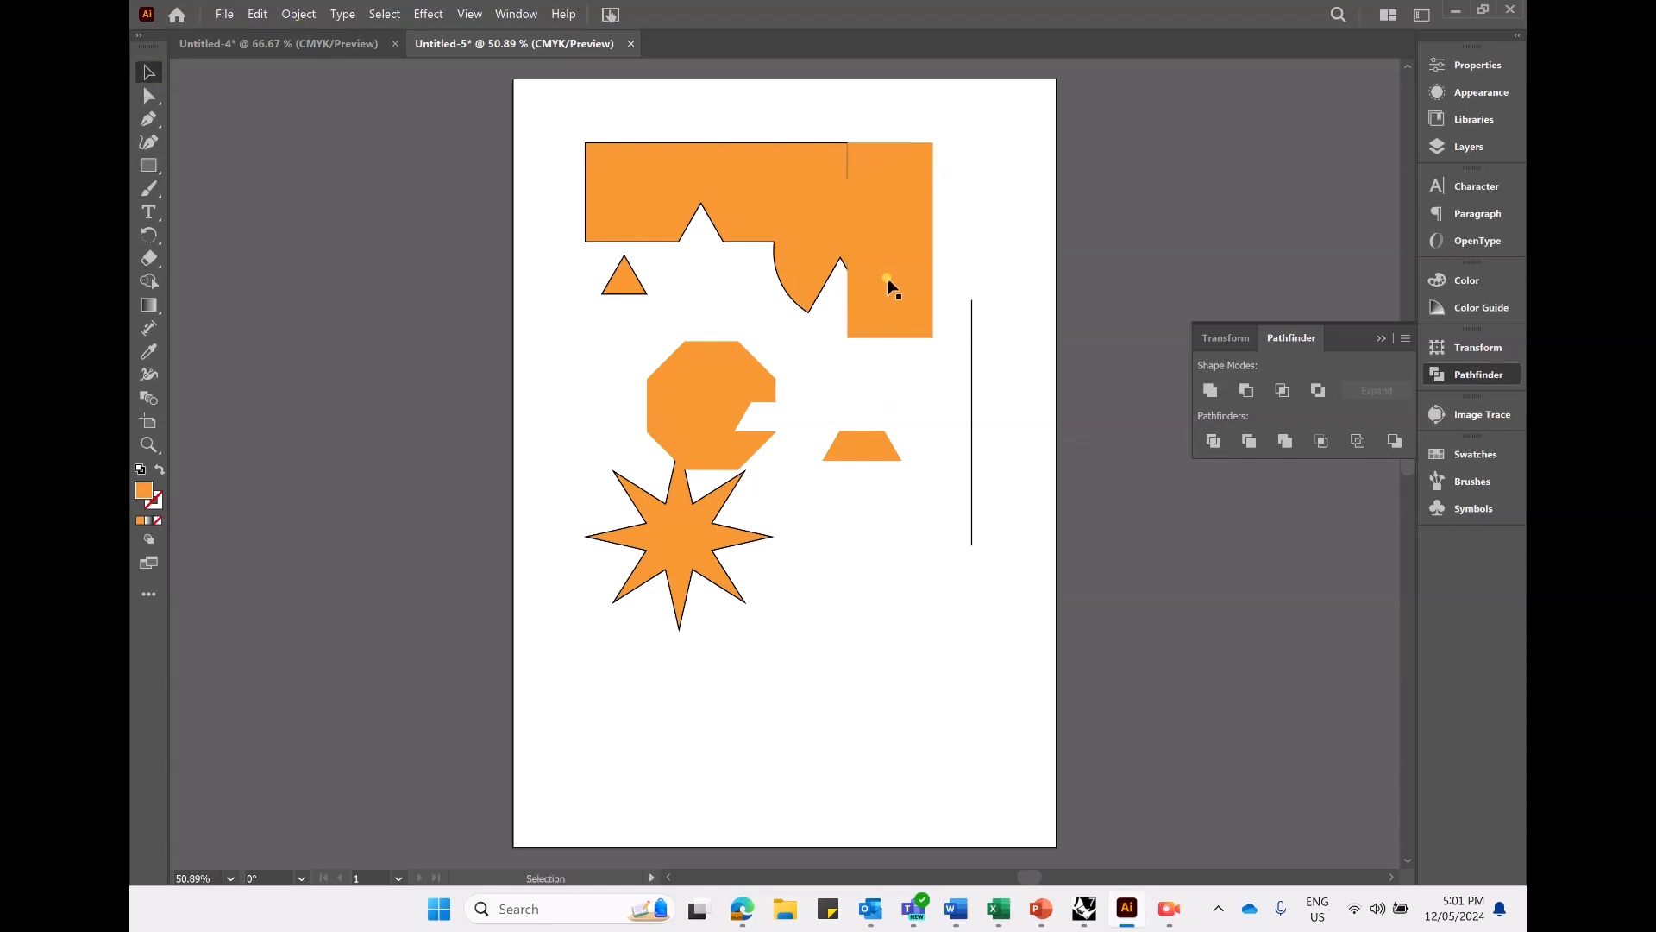
pyautogui.keyDown('shift'); pyautogui.click(776, 194); pyautogui.keyUp('shift')
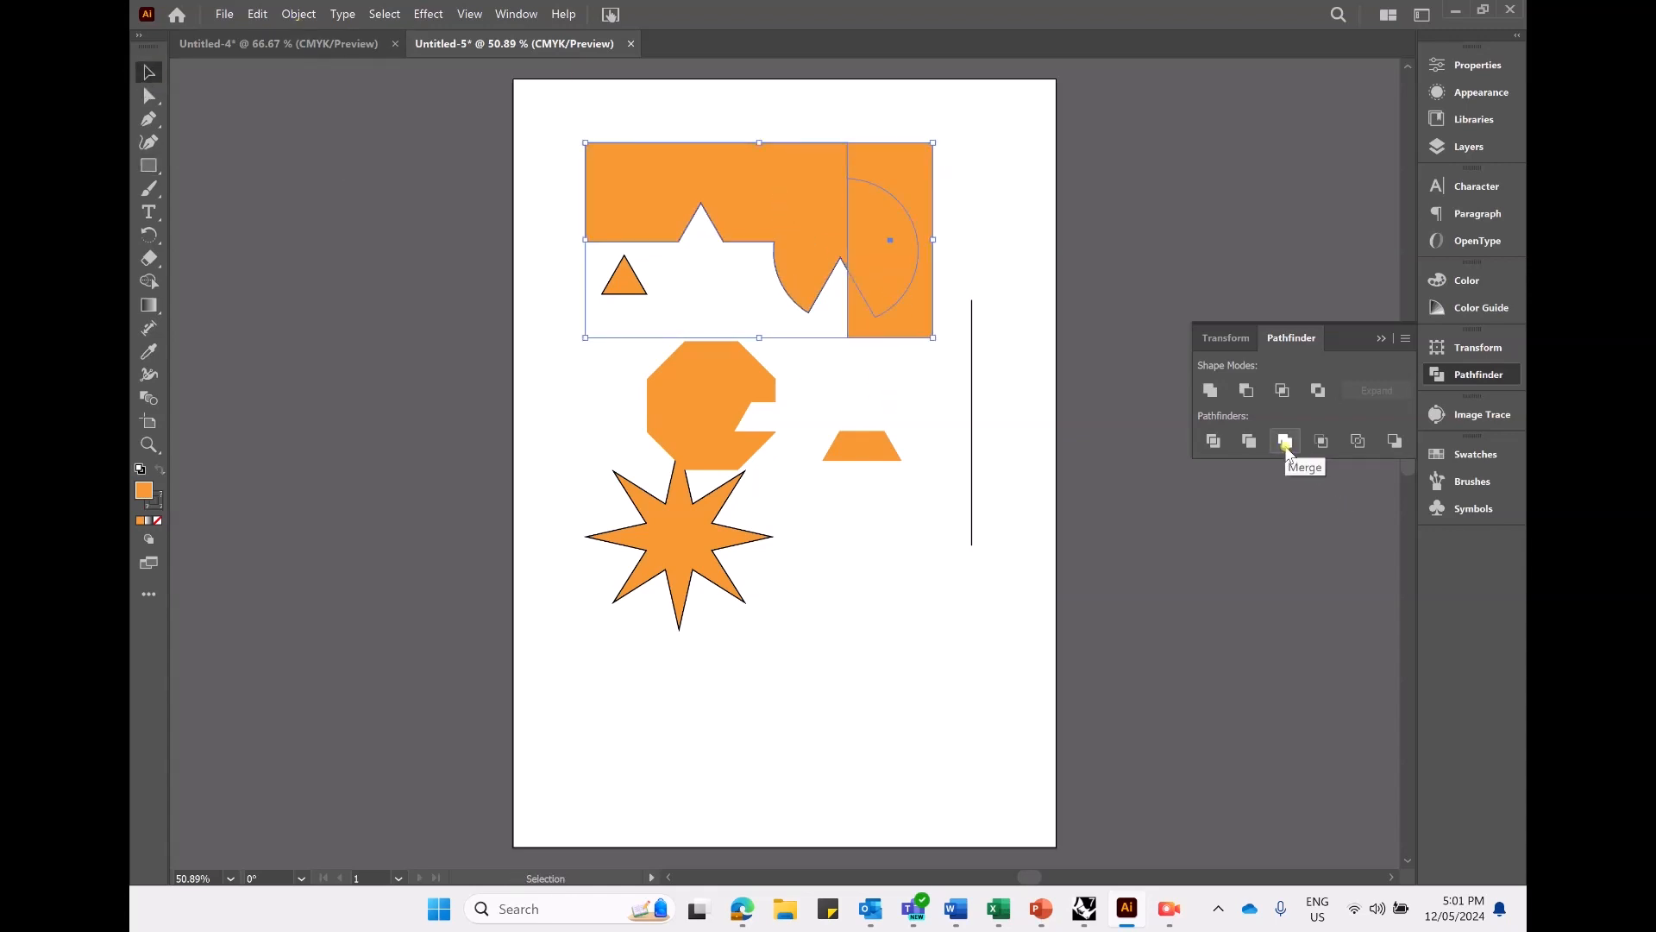
pyautogui.click(1250, 441)
# - Isolate the resulting group, move the tall rectangle down and right of the main shape, and leave isolation mode
pyautogui.doubleClick(861, 281)
pyautogui.doubleClick(874, 256)
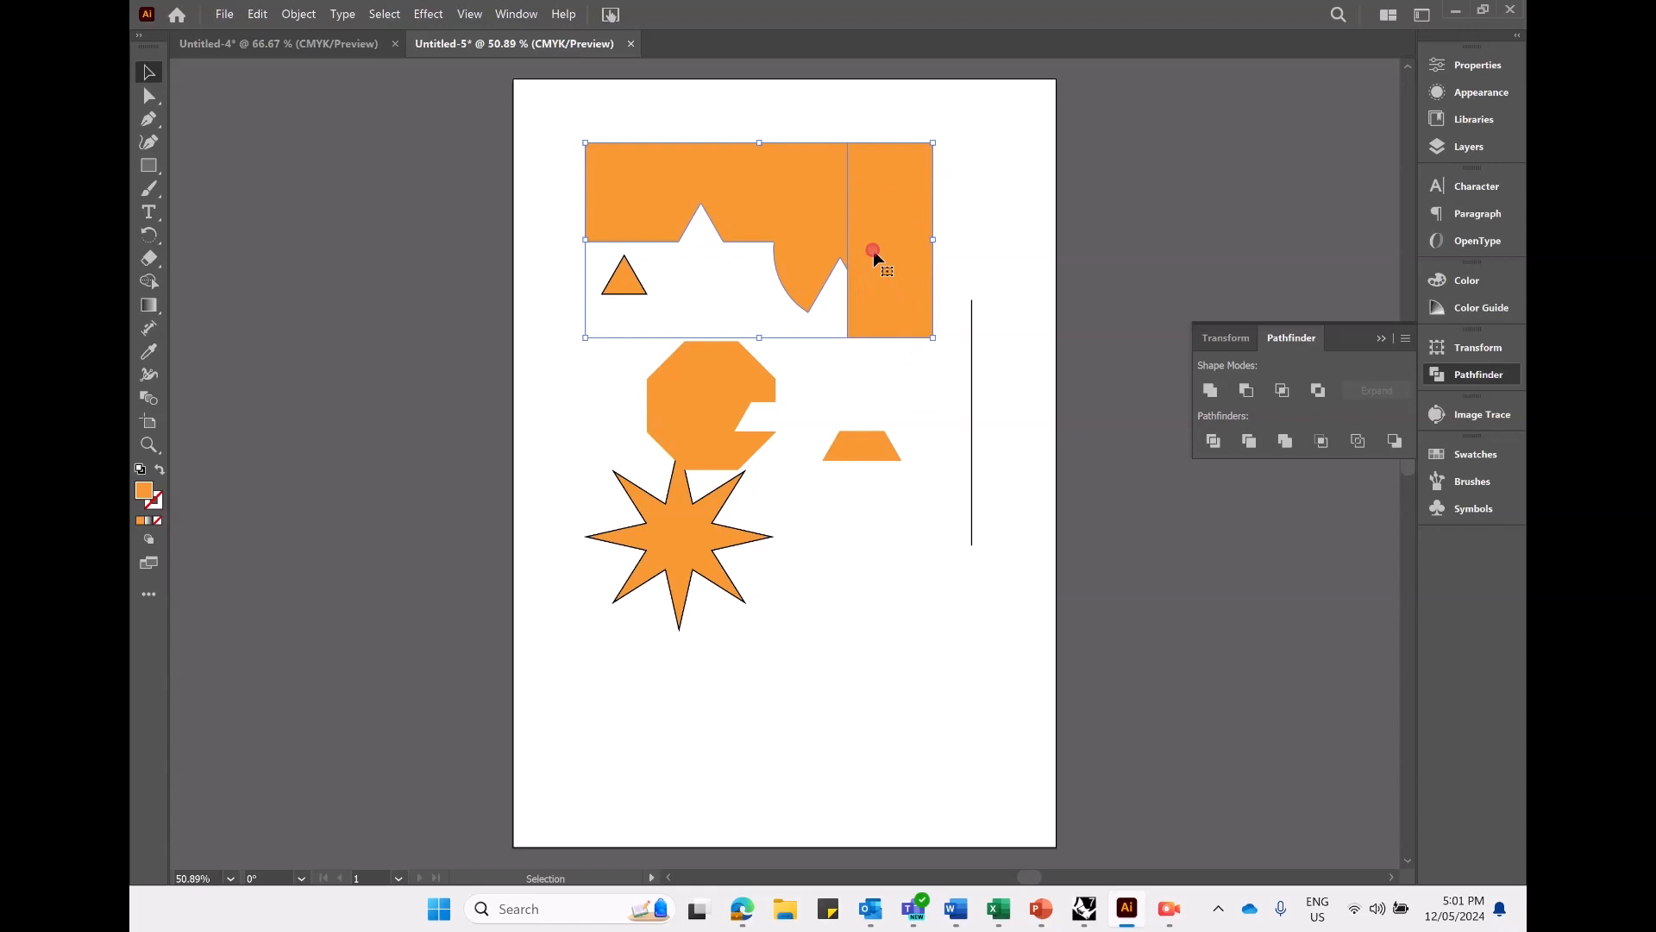
pyautogui.click(880, 258)
pyautogui.moveTo(902, 328); pyautogui.dragTo(972, 466)
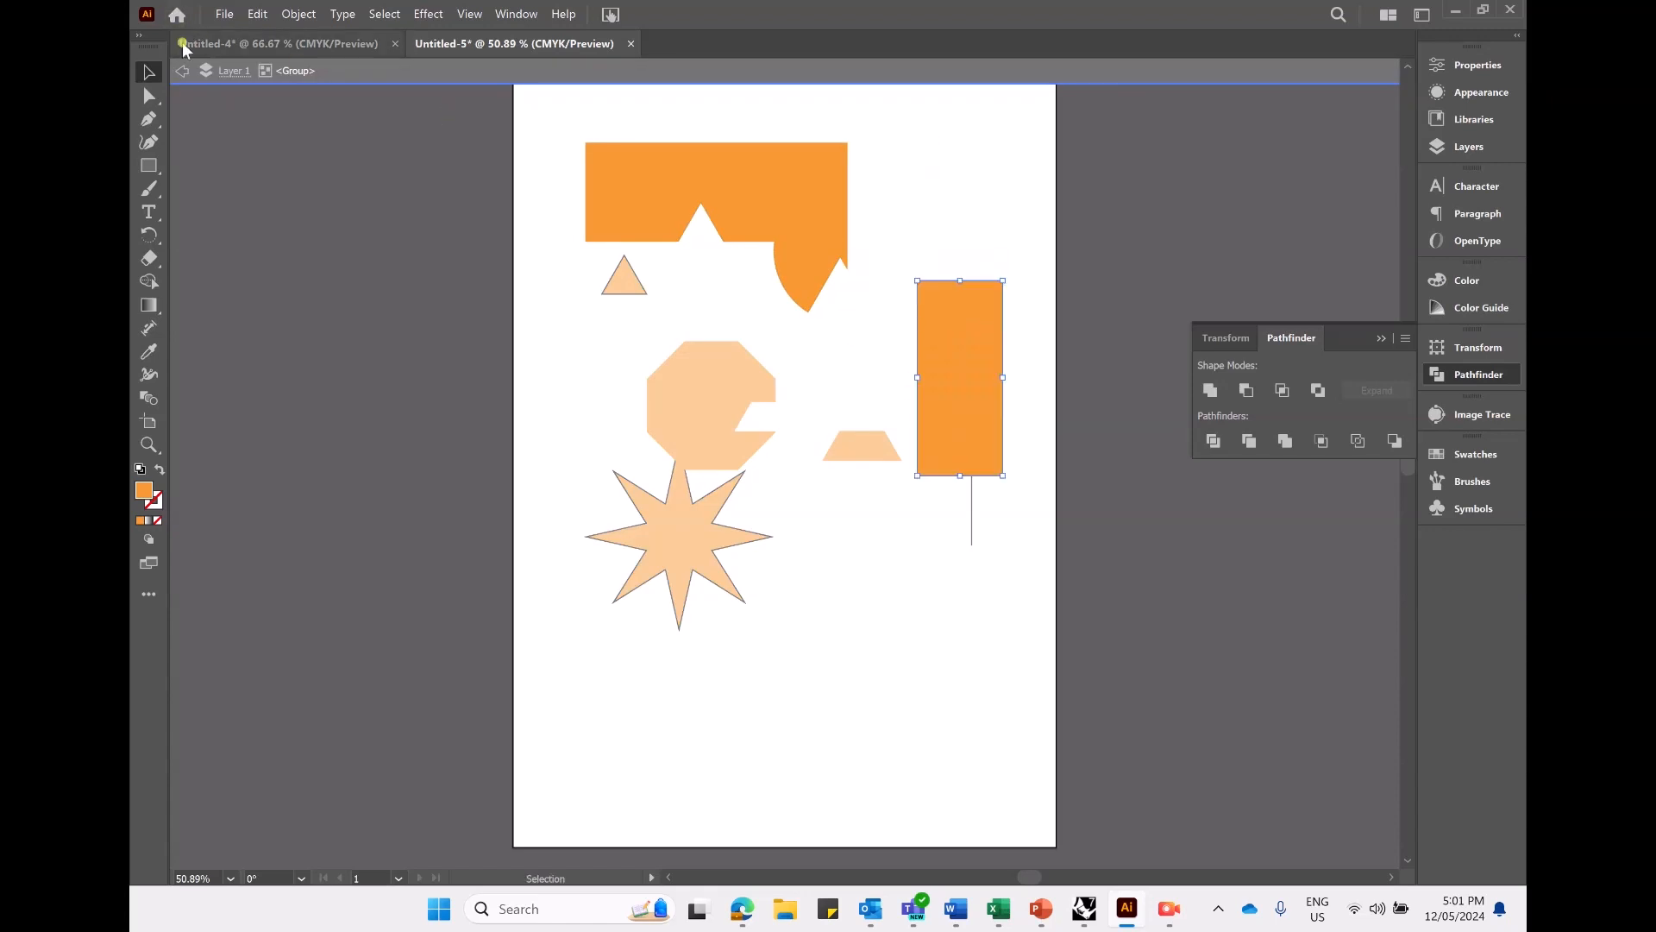
pyautogui.click(181, 70)
# - Ungroup the main shape and tall rectangle, and move the rectangle down so it overlaps the trapezoid, undoing the excess moves
pyautogui.click(946, 344)
pyautogui.rightClick(946, 341)
pyautogui.click(1026, 594)
pyautogui.moveTo(967, 398); pyautogui.dragTo(923, 809)
pyautogui.click(819, 710)
pyautogui.moveTo(913, 706); pyautogui.dragTo(899, 528)
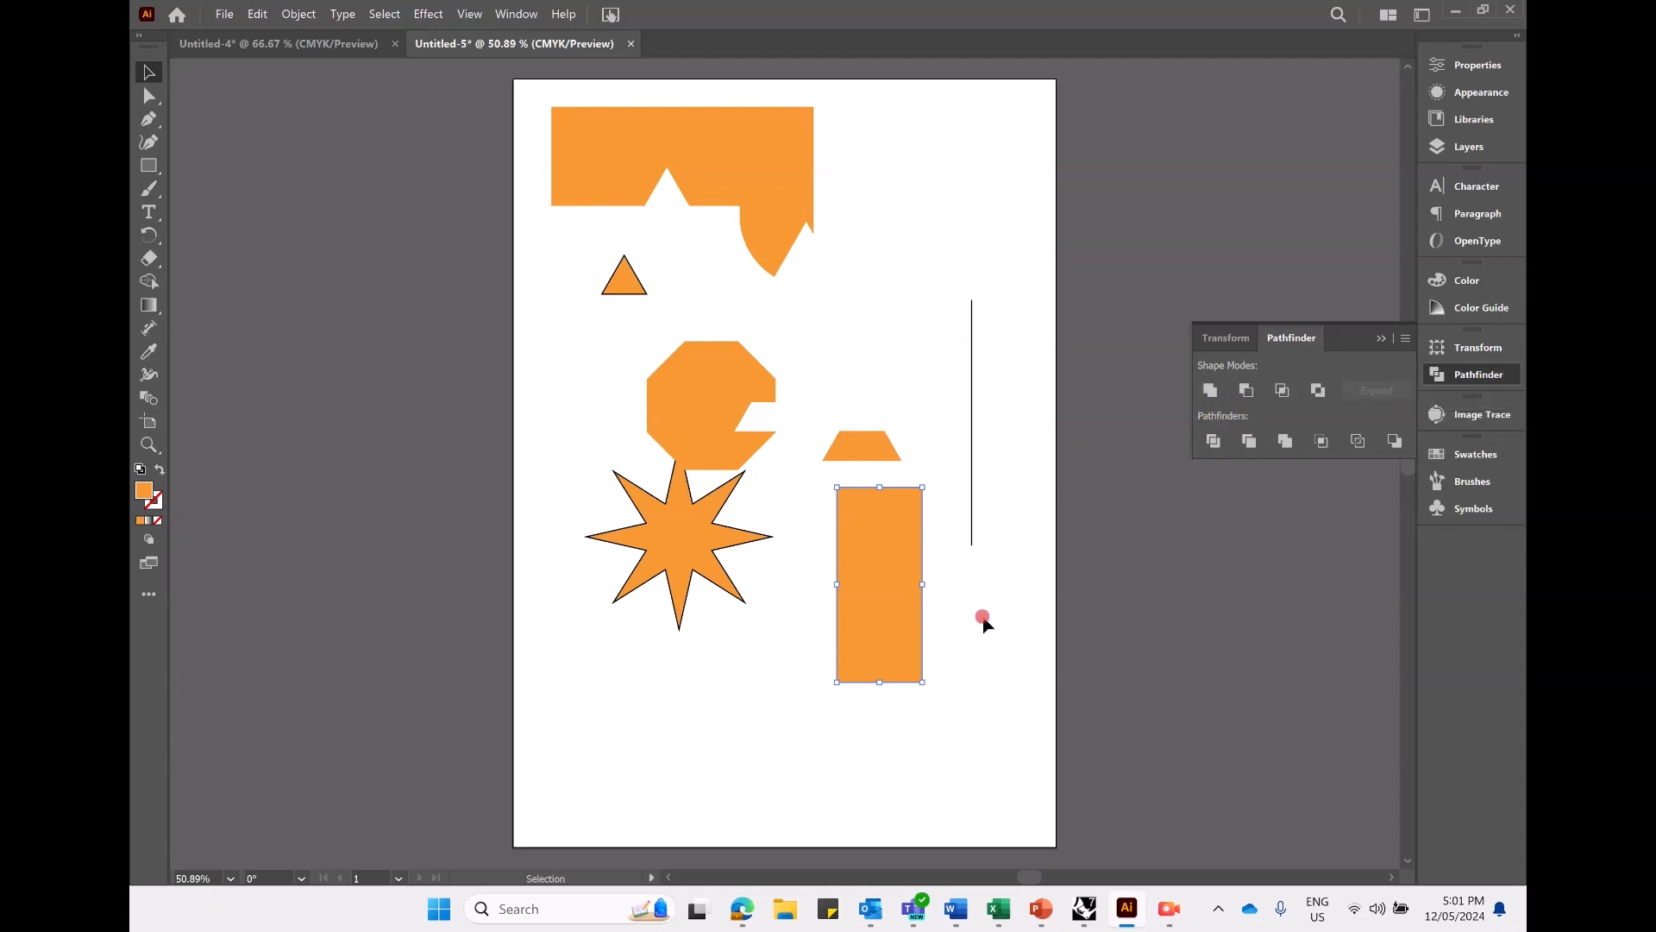
pyautogui.moveTo(857, 570); pyautogui.dragTo(920, 321)
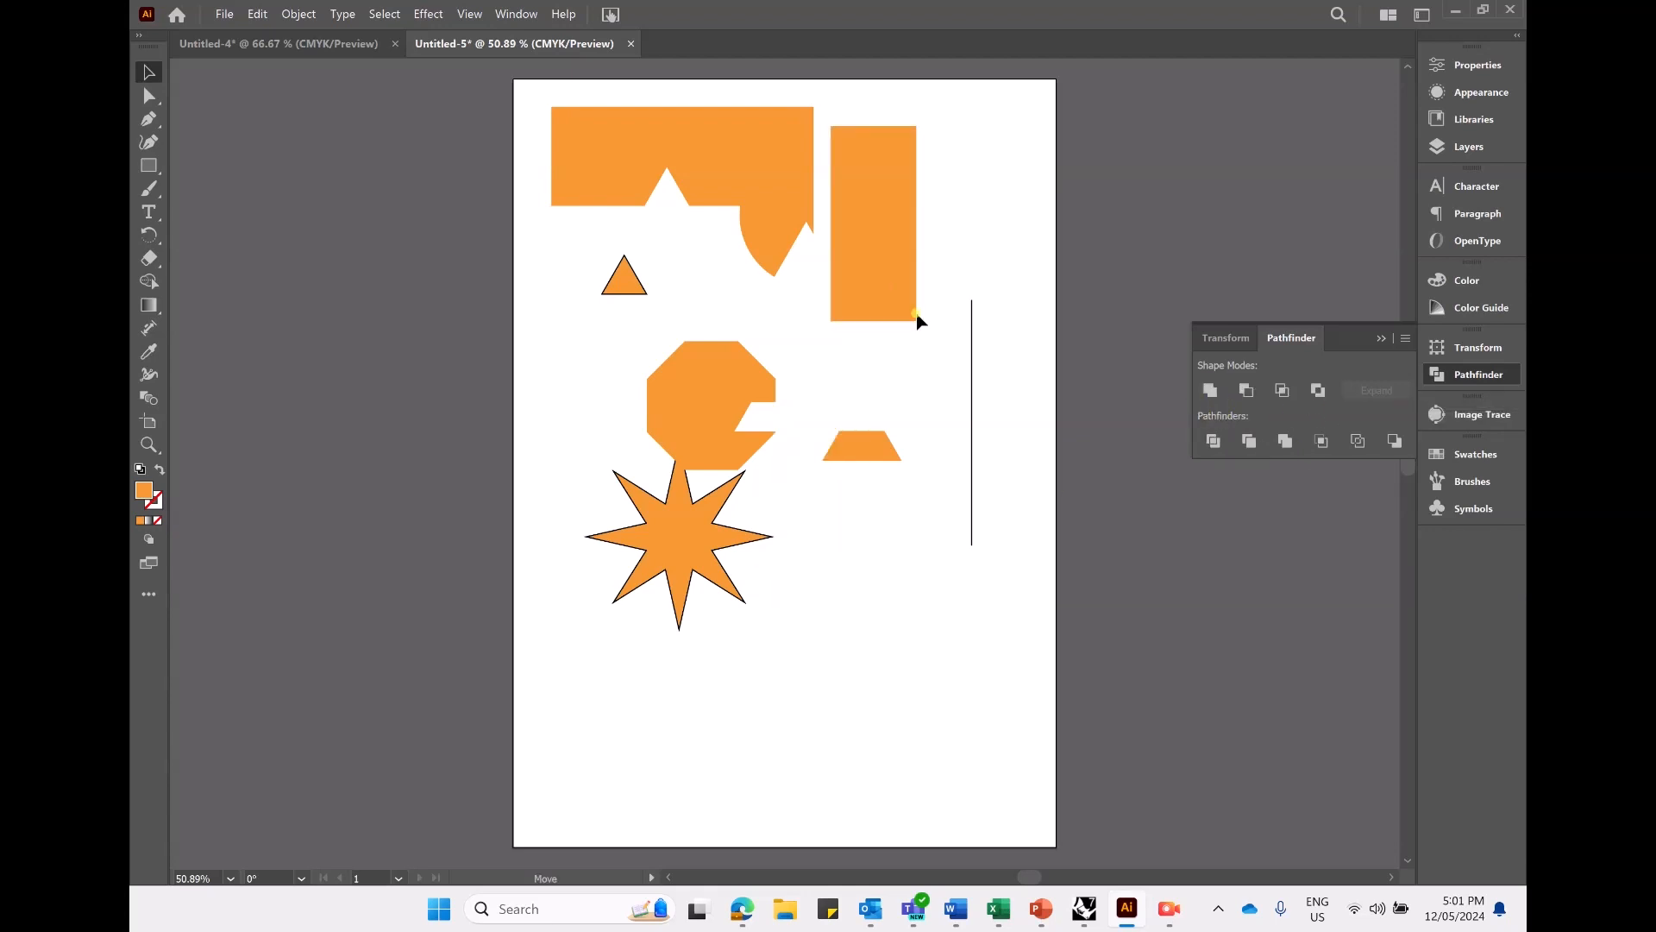
pyautogui.hotkey('ctrl', 'z')
pyautogui.hotkey('ctrl', 'z')
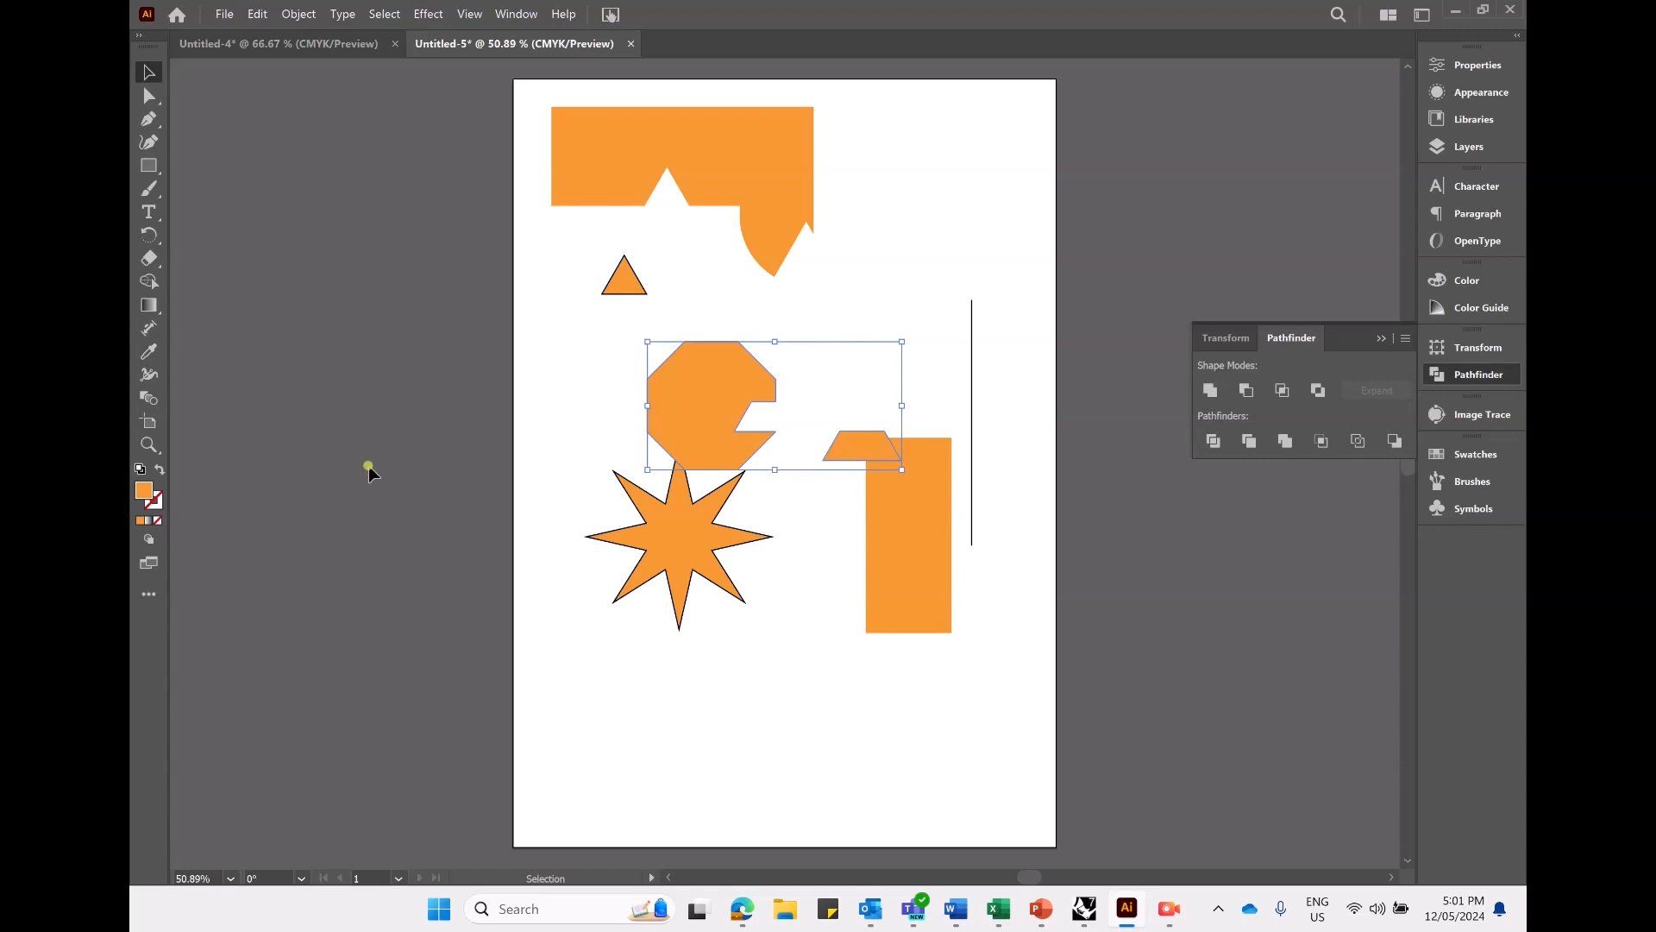
# - Give the notched octagon and trapezoid group a black stroke and ungroup it
pyautogui.click(156, 502)
pyautogui.click(1211, 403)
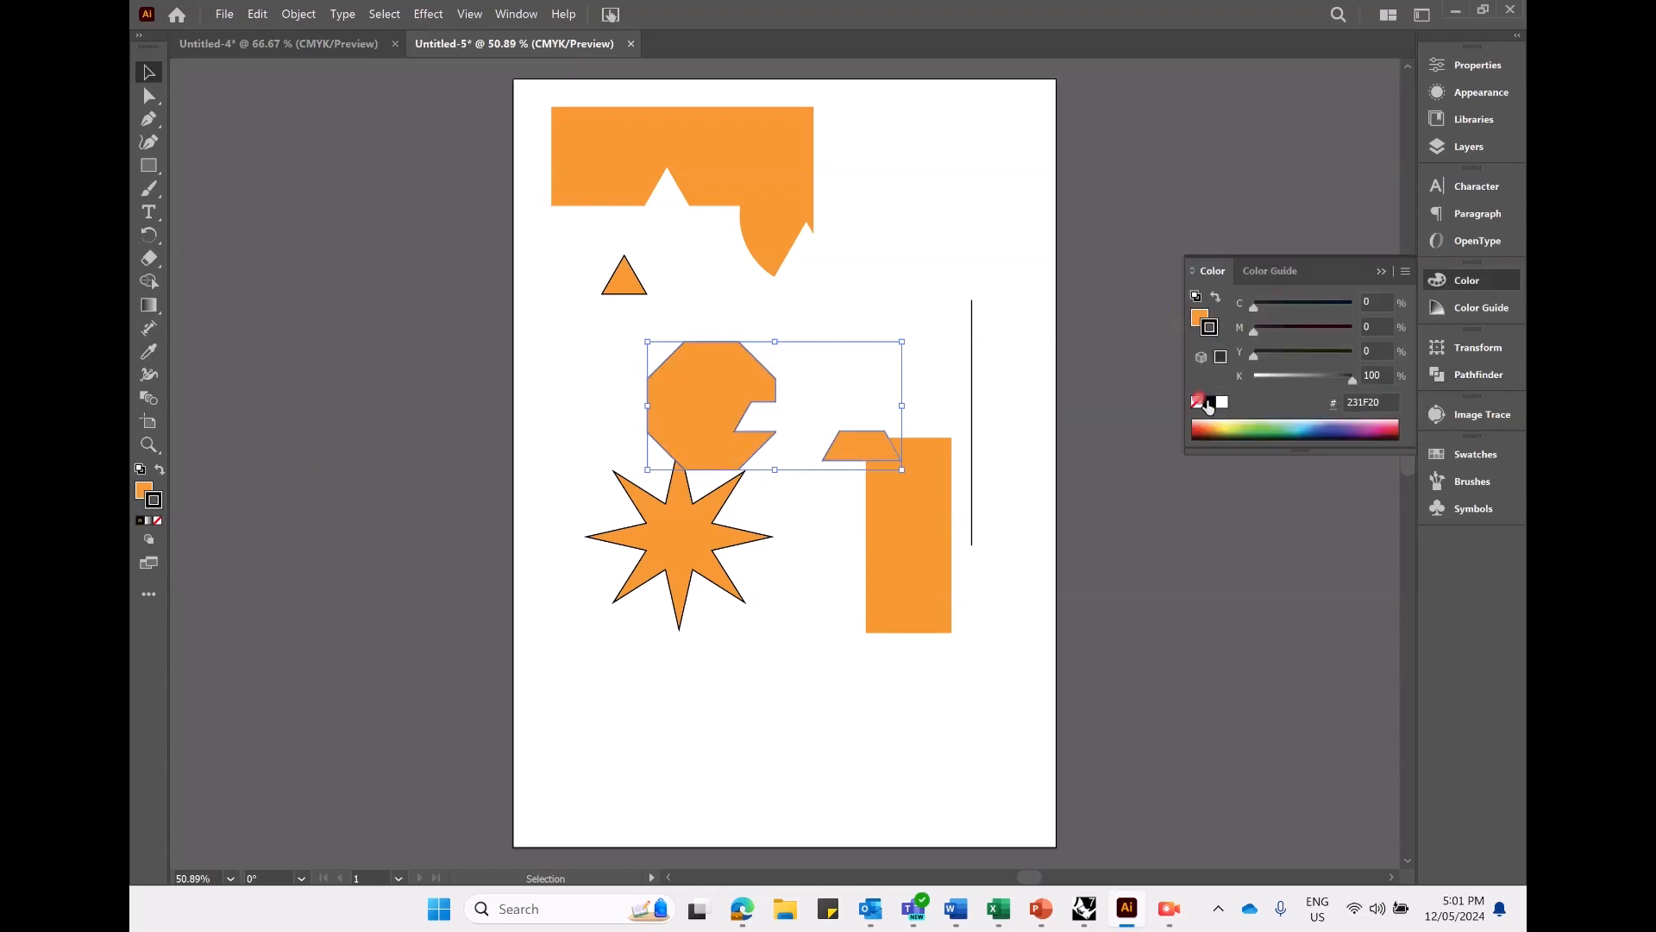
pyautogui.click(1384, 273)
pyautogui.click(802, 649)
pyautogui.click(732, 418)
pyautogui.rightClick(733, 419)
pyautogui.click(803, 662)
pyautogui.click(843, 445)
# - Apply a black stroke to the tall rectangle and select the trapezoid
pyautogui.click(913, 525)
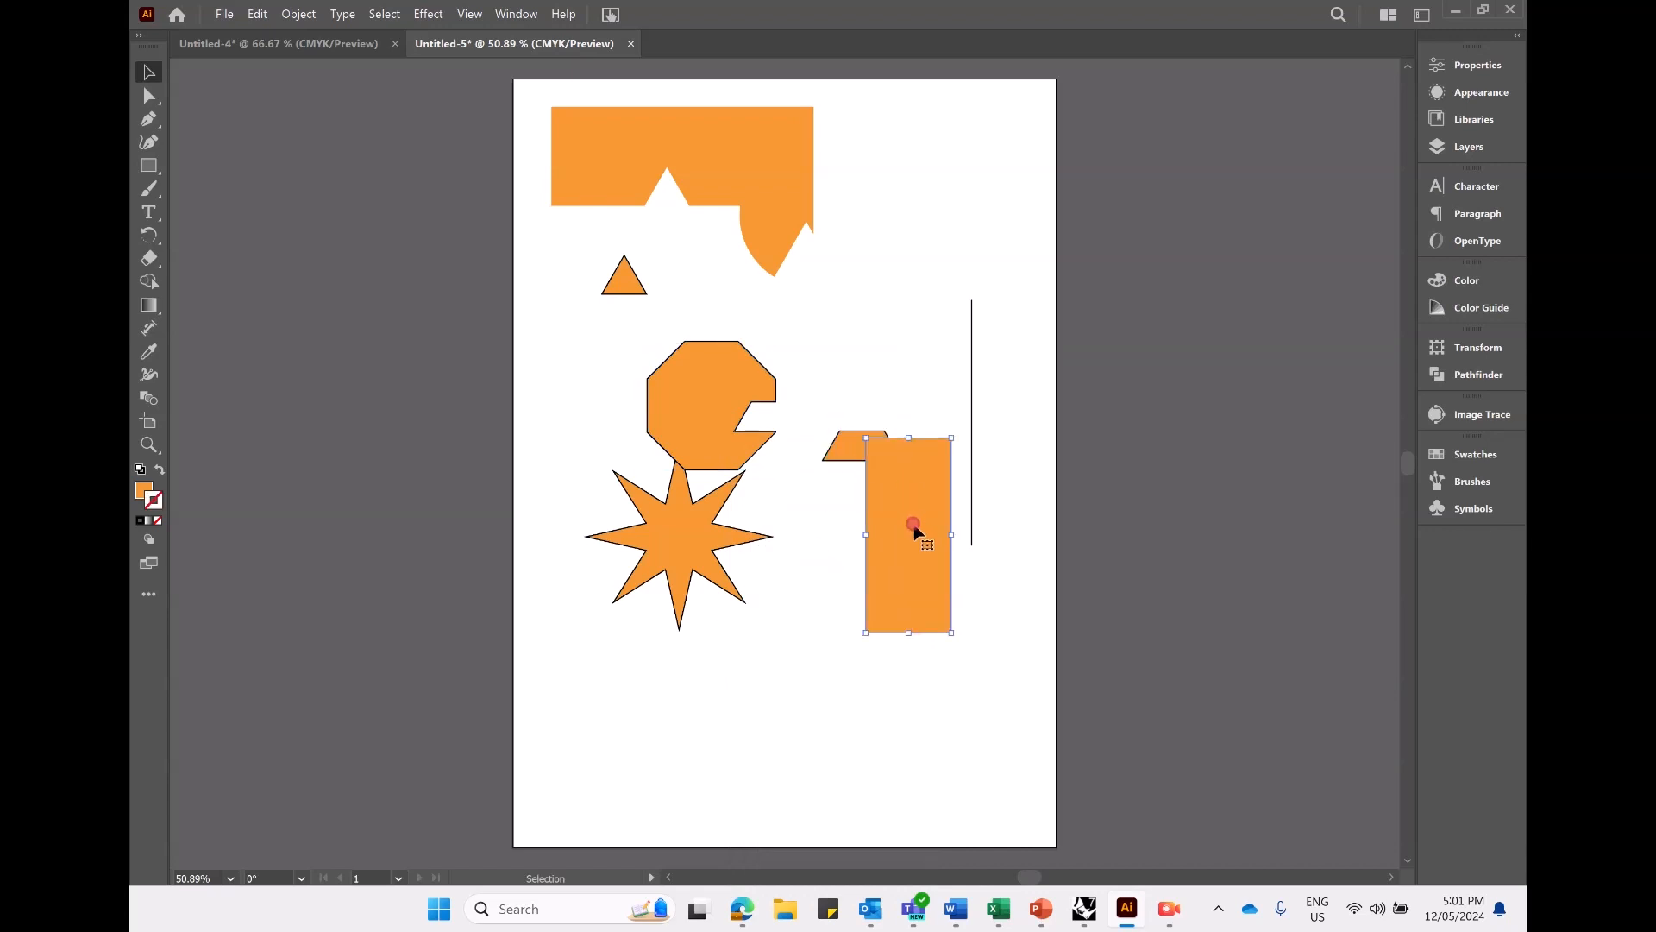
pyautogui.click(149, 521)
pyautogui.click(941, 568)
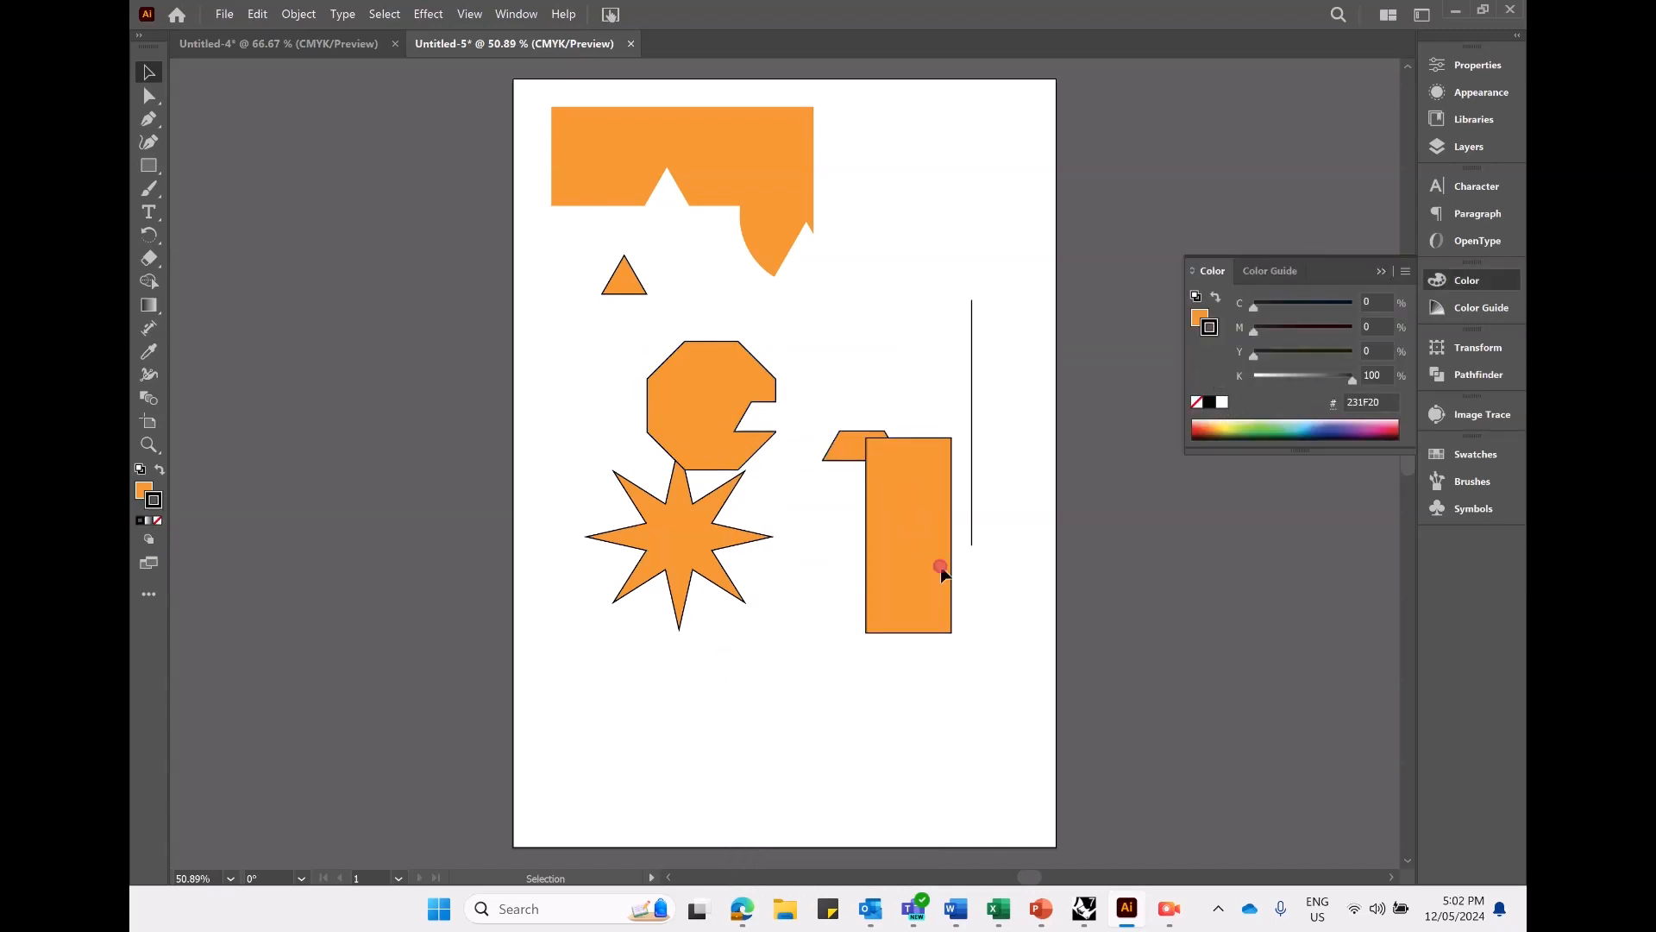
pyautogui.click(843, 444)
pyautogui.click(1382, 271)
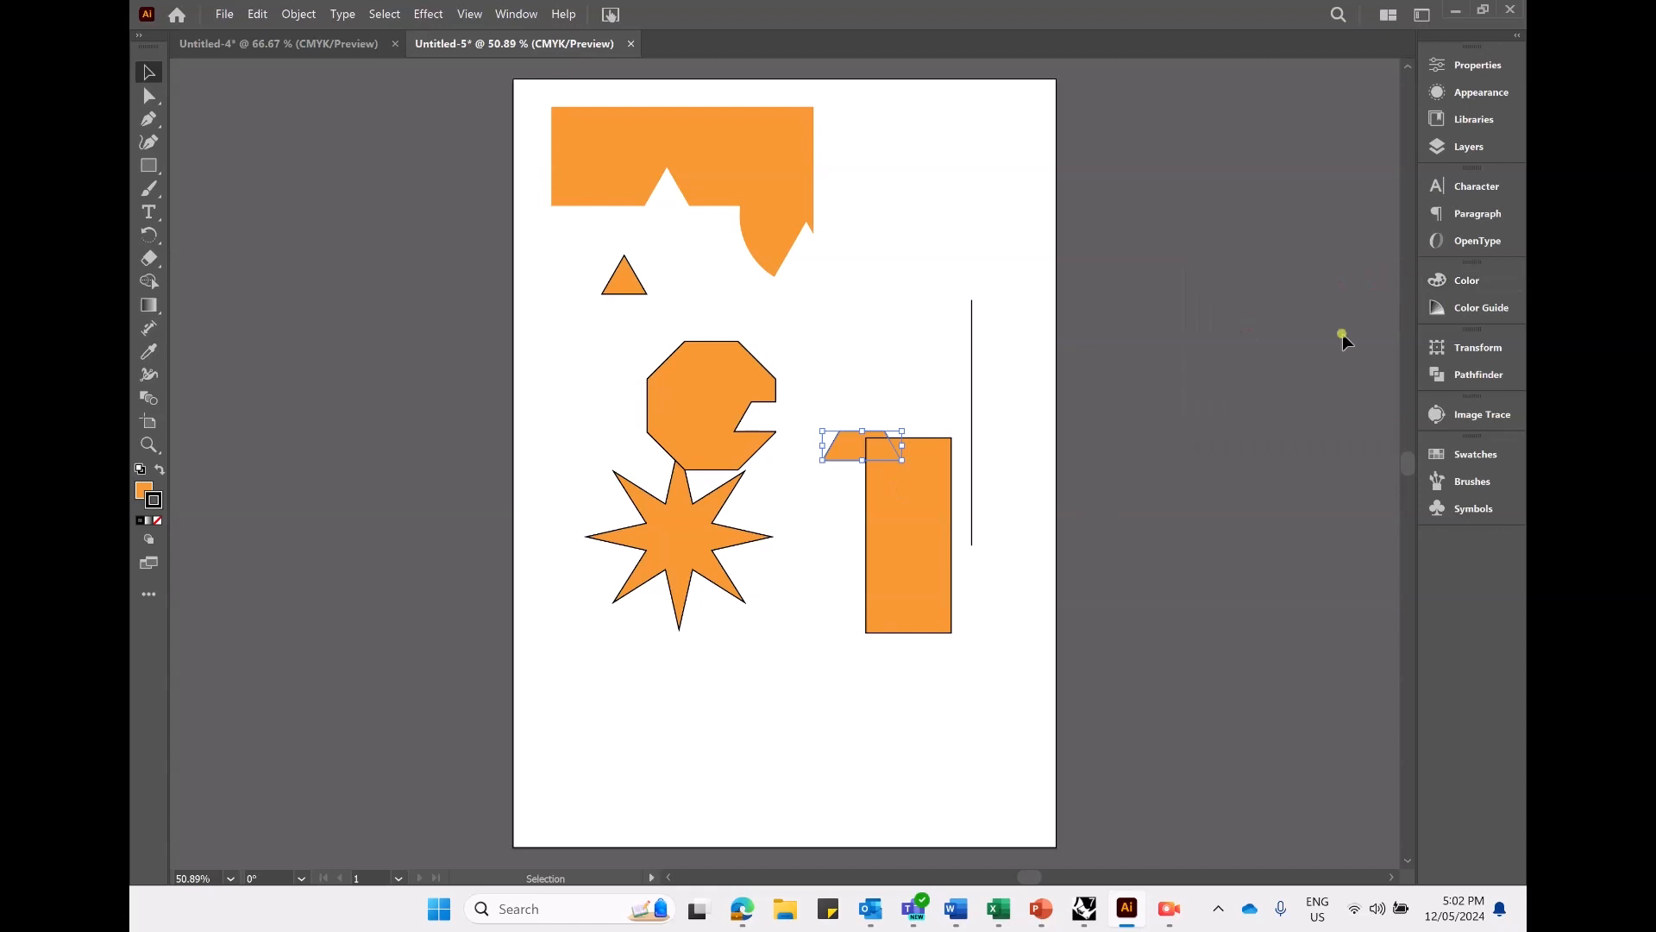
# - Merge the trapezoid and tall rectangle into one shape with Pathfinder and move it down on the artboard
pyautogui.click(1479, 374)
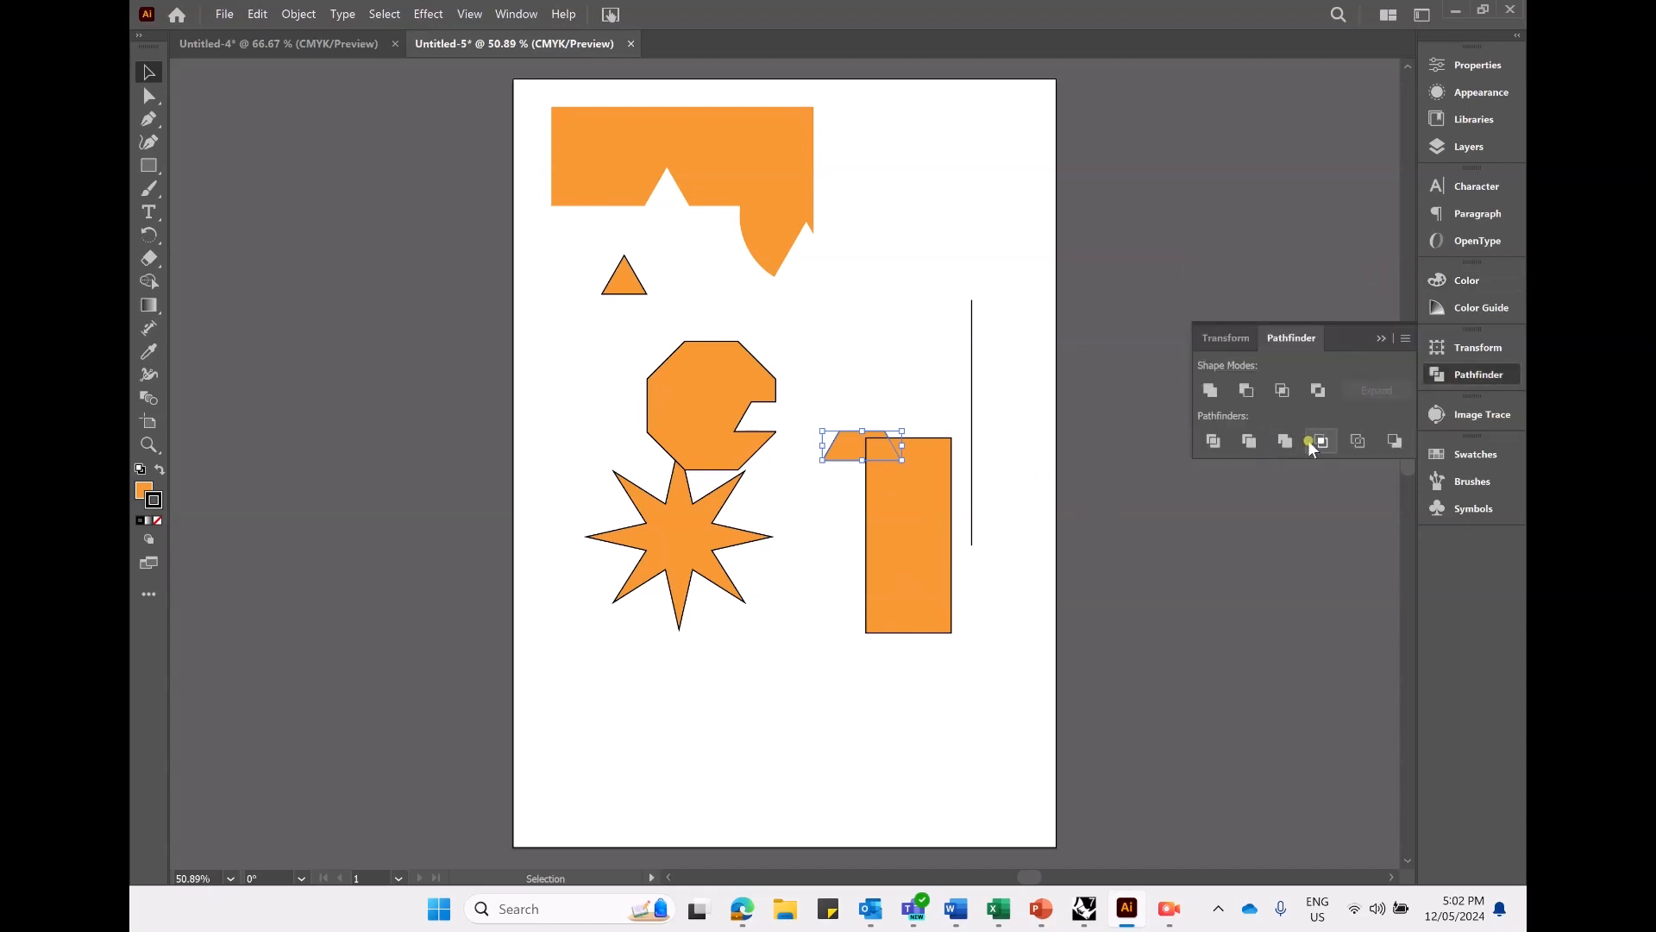
pyautogui.click(871, 479)
pyautogui.keyDown('shift'); pyautogui.click(846, 455); pyautogui.keyUp('shift')
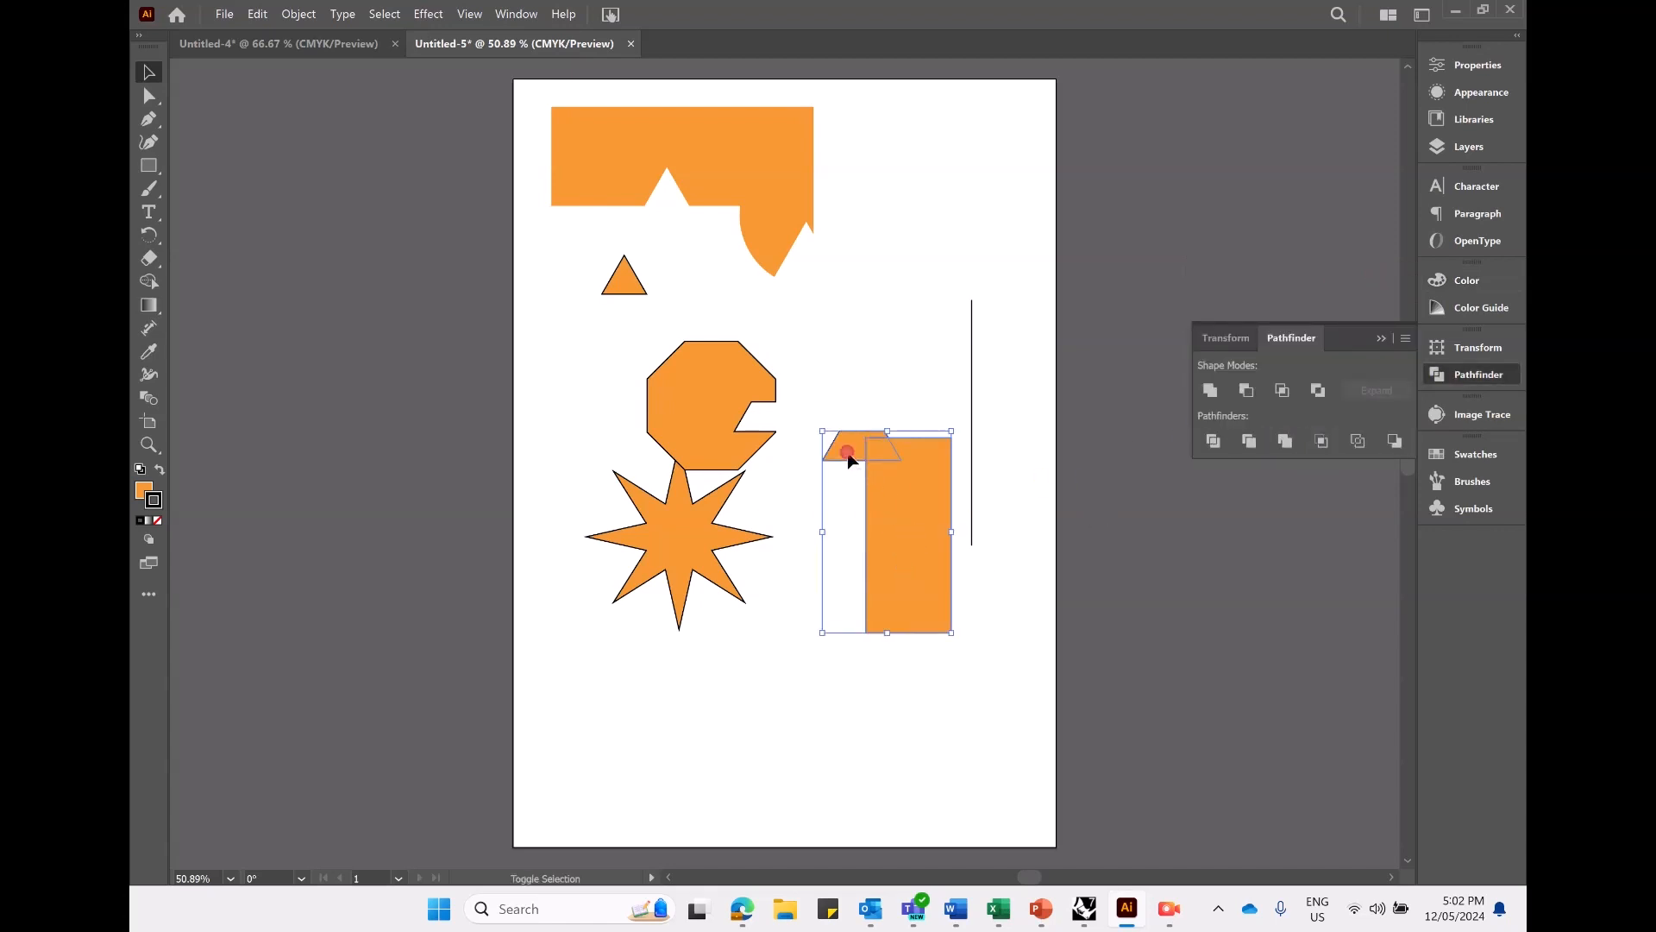
pyautogui.click(1249, 441)
pyautogui.click(916, 707)
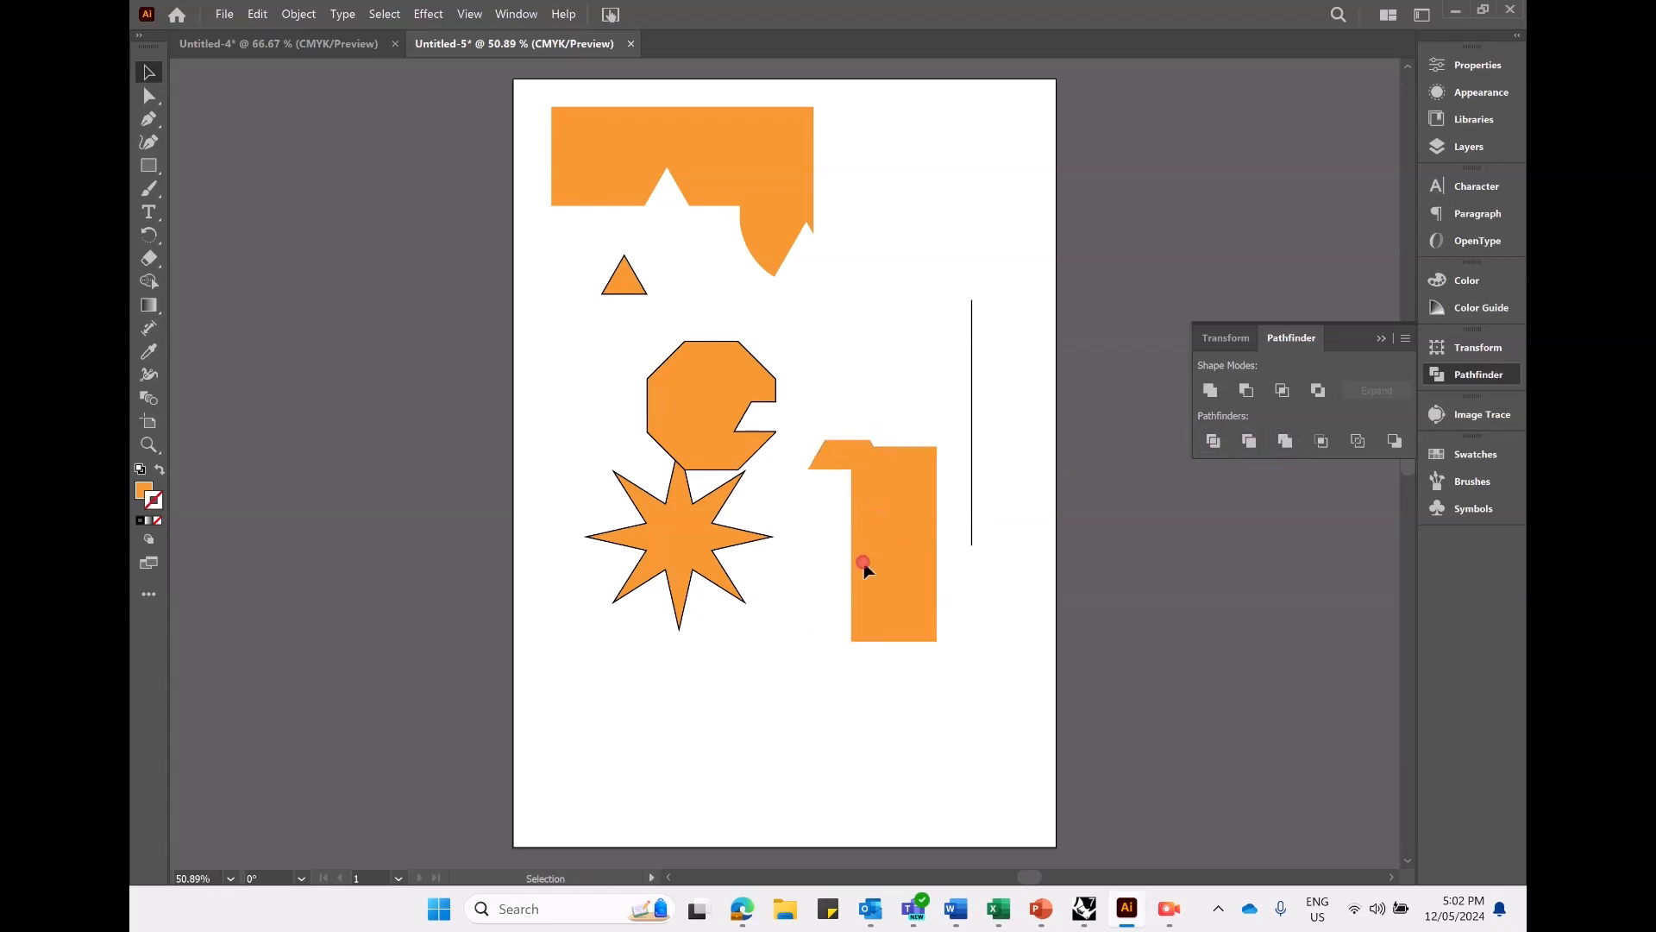
pyautogui.moveTo(862, 566); pyautogui.dragTo(823, 645)
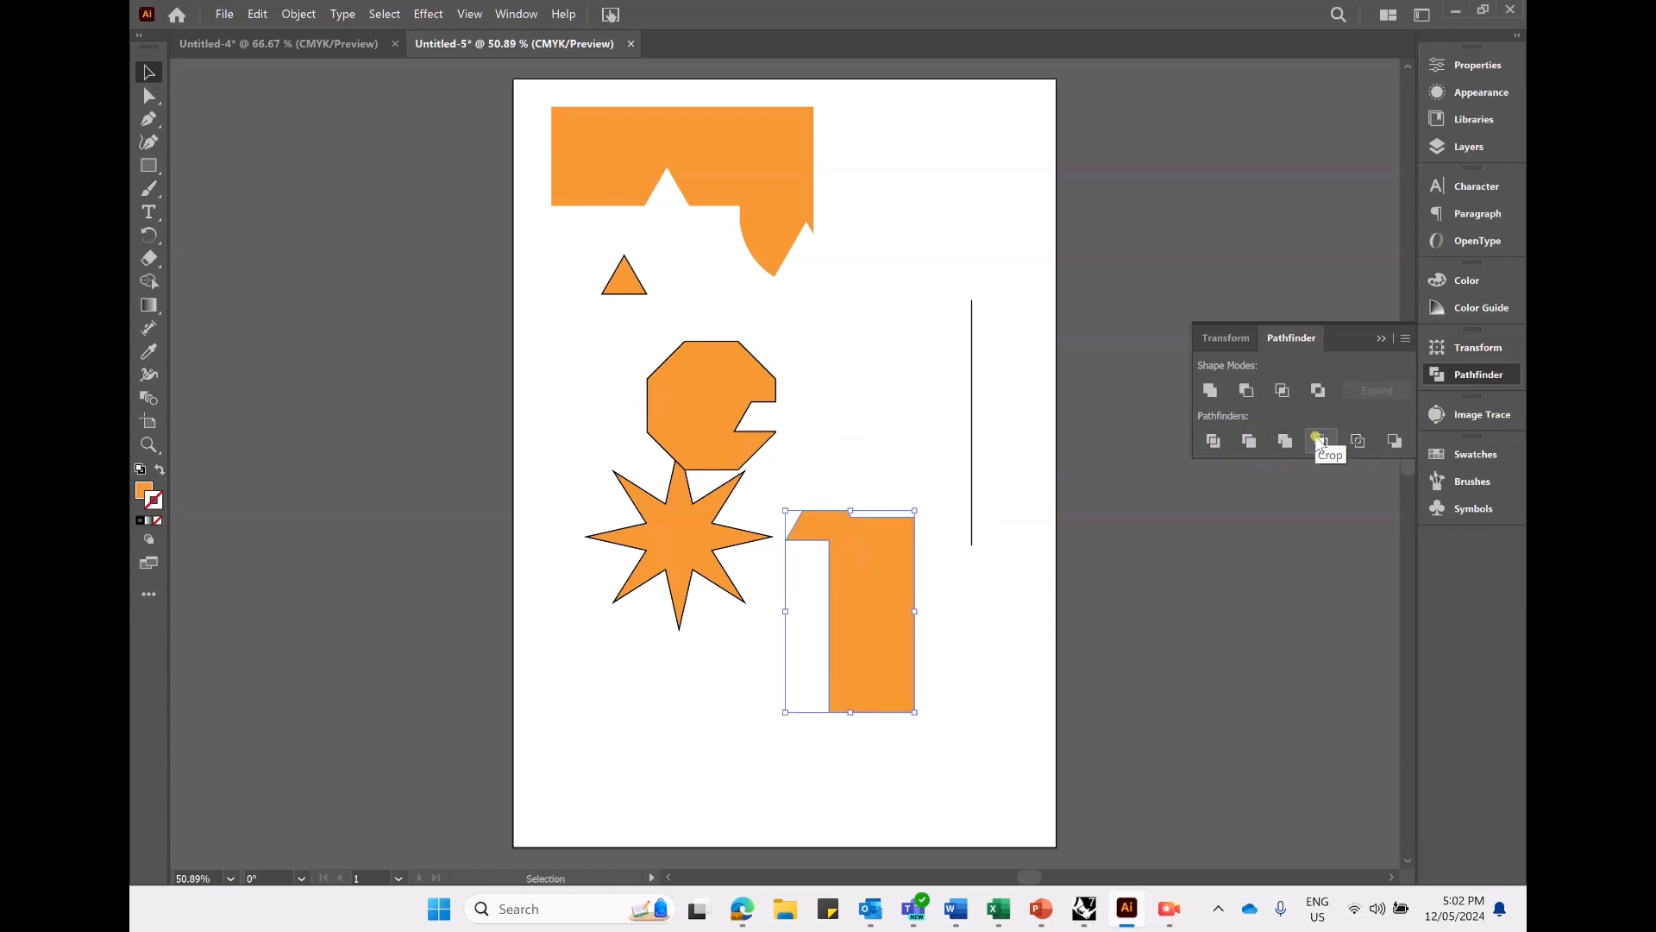
pyautogui.click(991, 621)
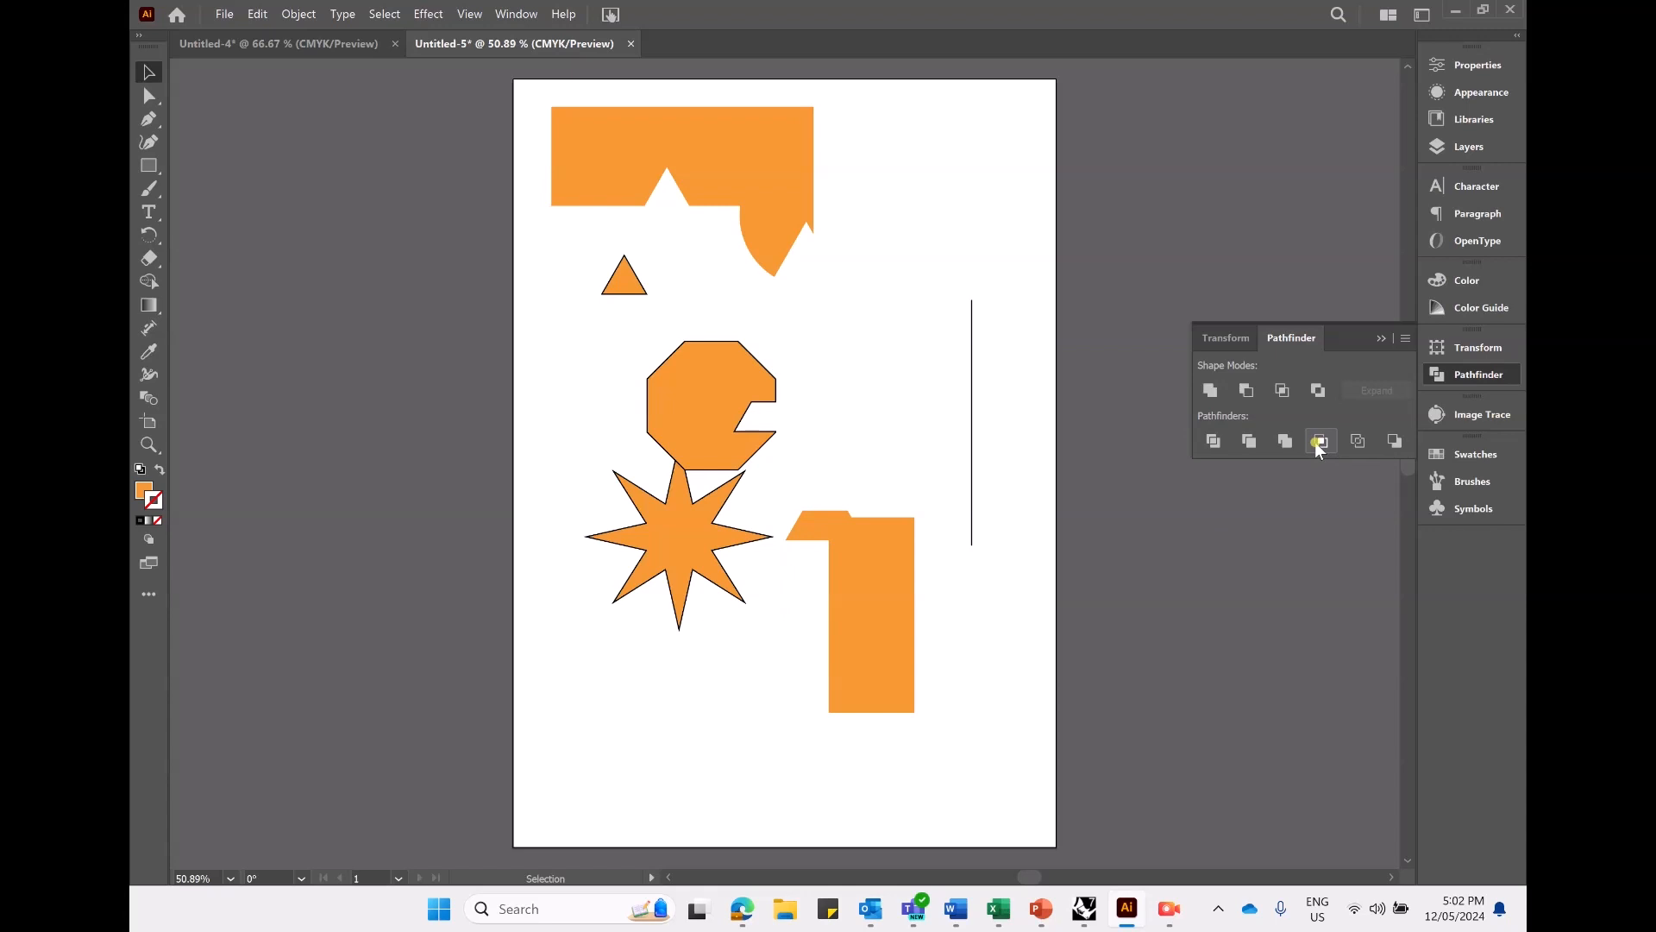
# - Move the merged trapezoid and rectangle shape onto the star, try a Pathfinder Crop on both, and undo the crop
pyautogui.moveTo(894, 638); pyautogui.dragTo(785, 639)
pyautogui.keyDown('shift'); pyautogui.click(636, 540); pyautogui.keyUp('shift')
pyautogui.click(1321, 440)
pyautogui.click(774, 614)
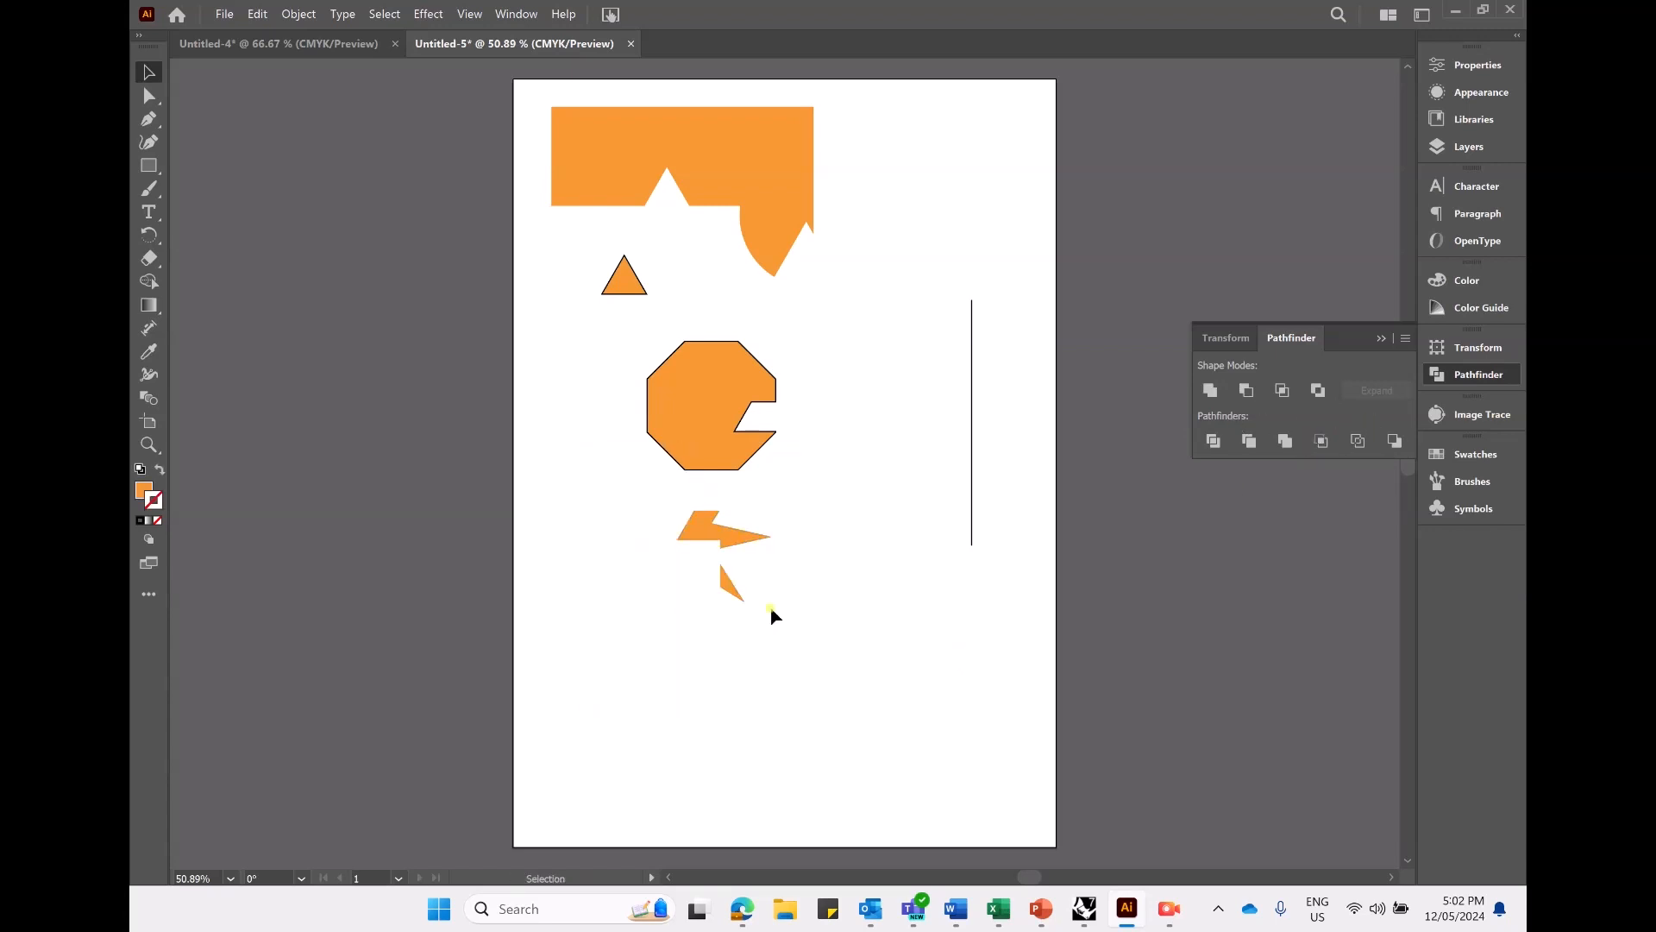
pyautogui.click(739, 535)
pyautogui.hotkey('ctrl', 'z')
# - Bring the merged trapezoid and rectangle shape to the front, over the star, and deselect it
pyautogui.click(887, 606)
pyautogui.click(784, 611)
pyautogui.rightClick(772, 559)
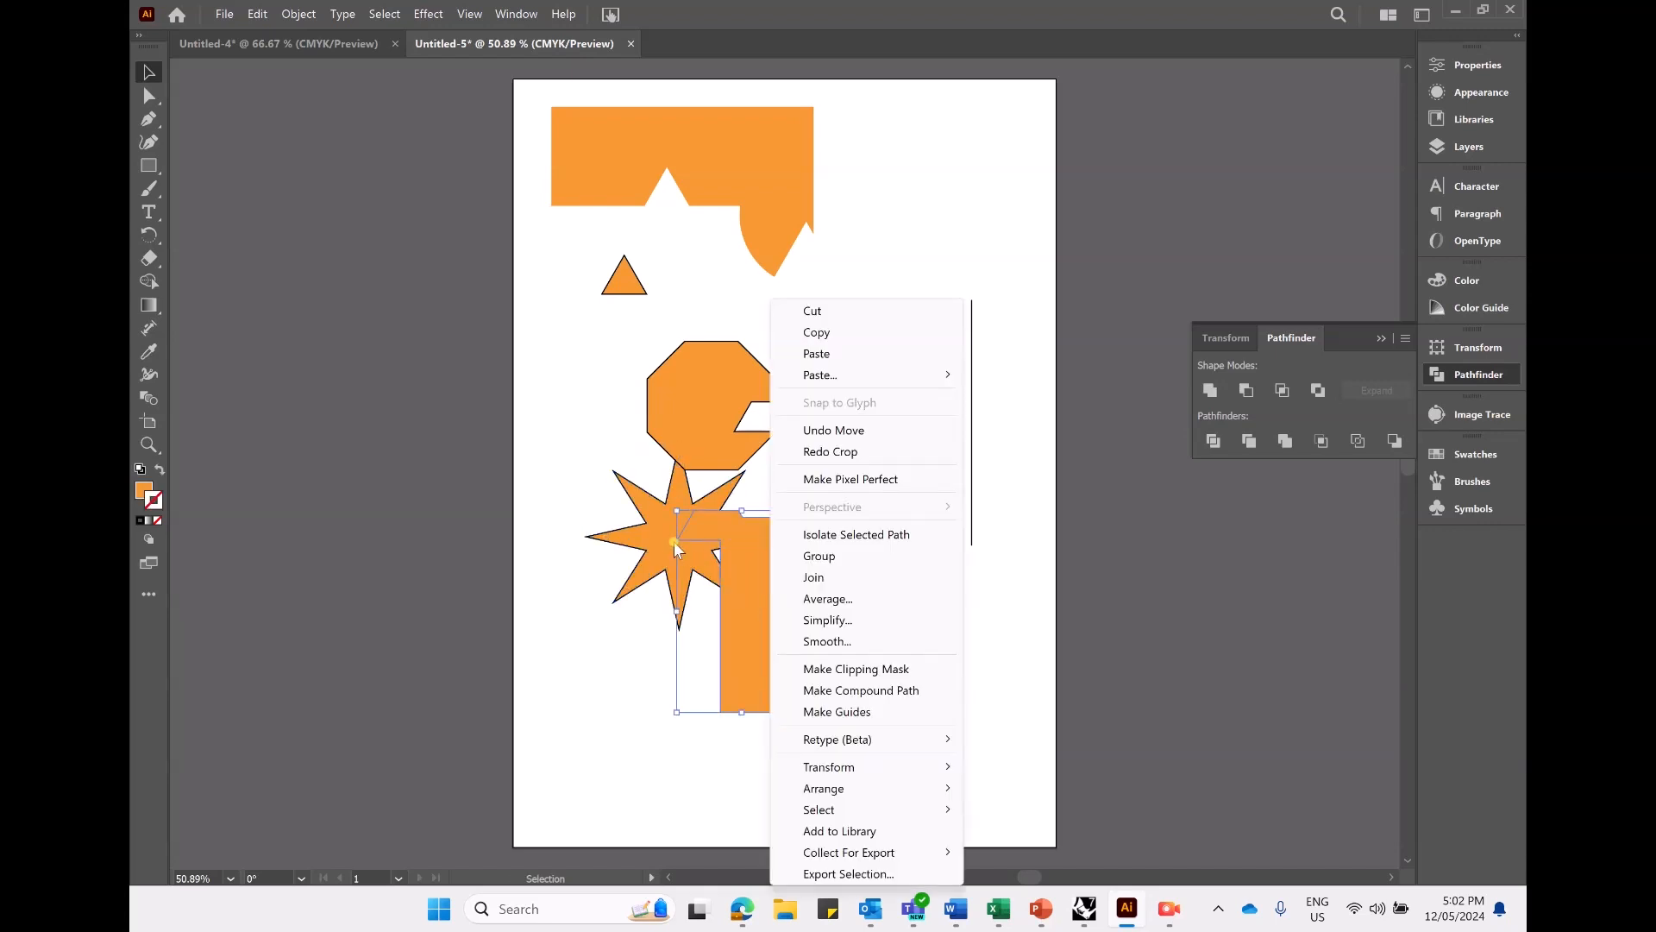
pyautogui.moveTo(891, 790)
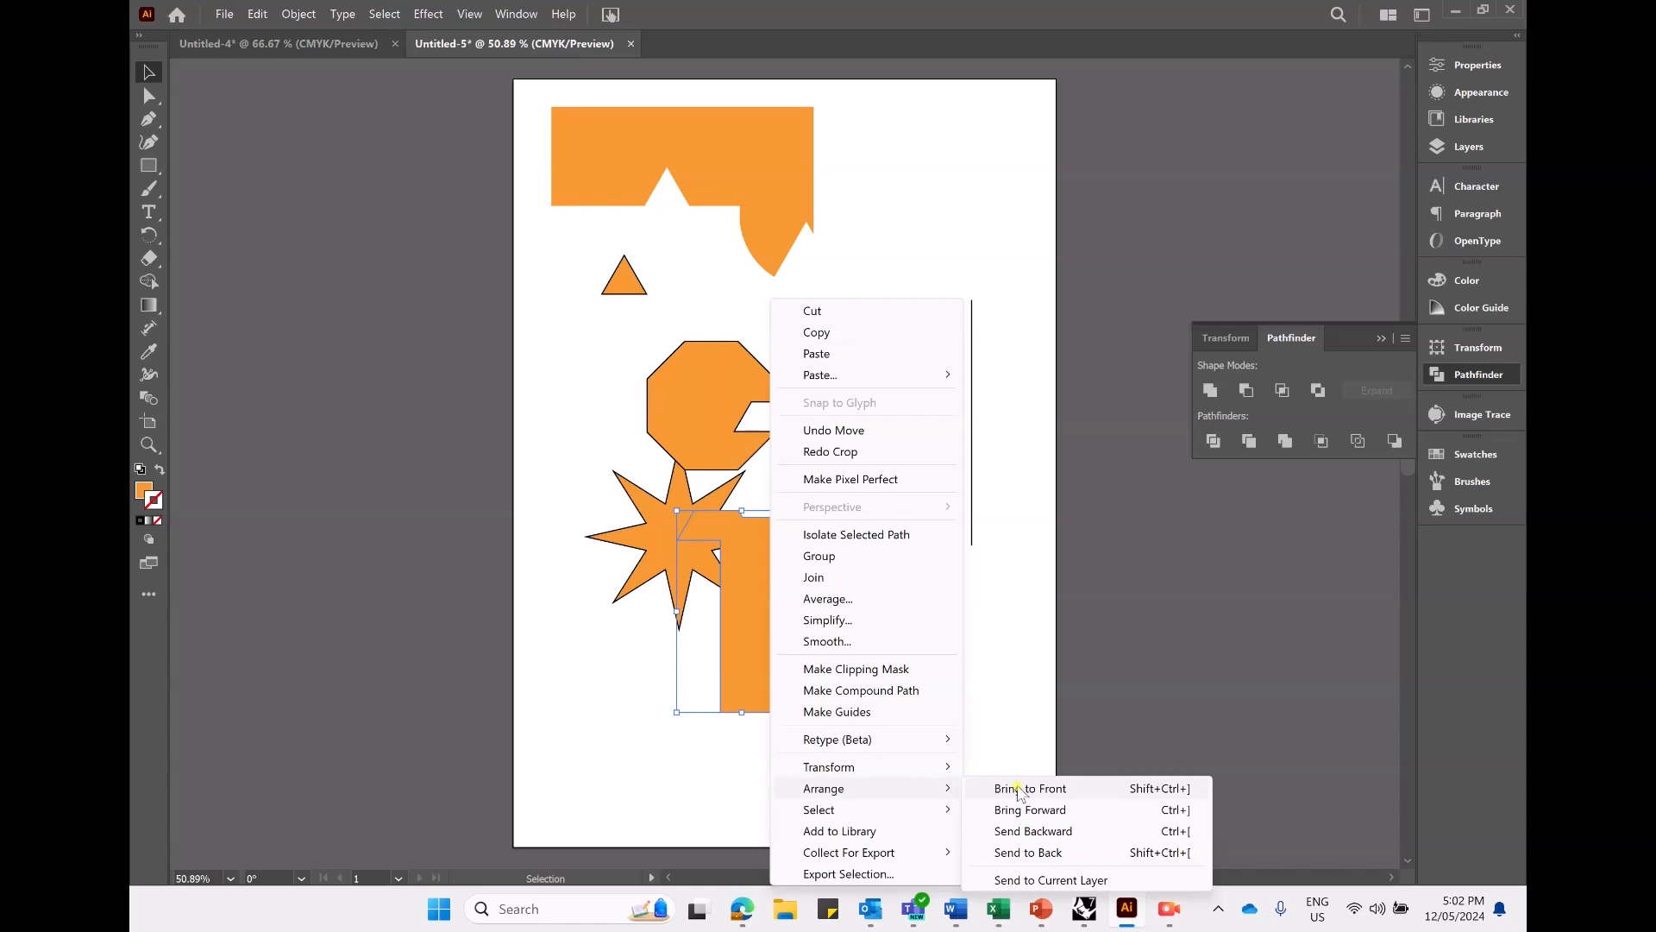
pyautogui.click(995, 649)
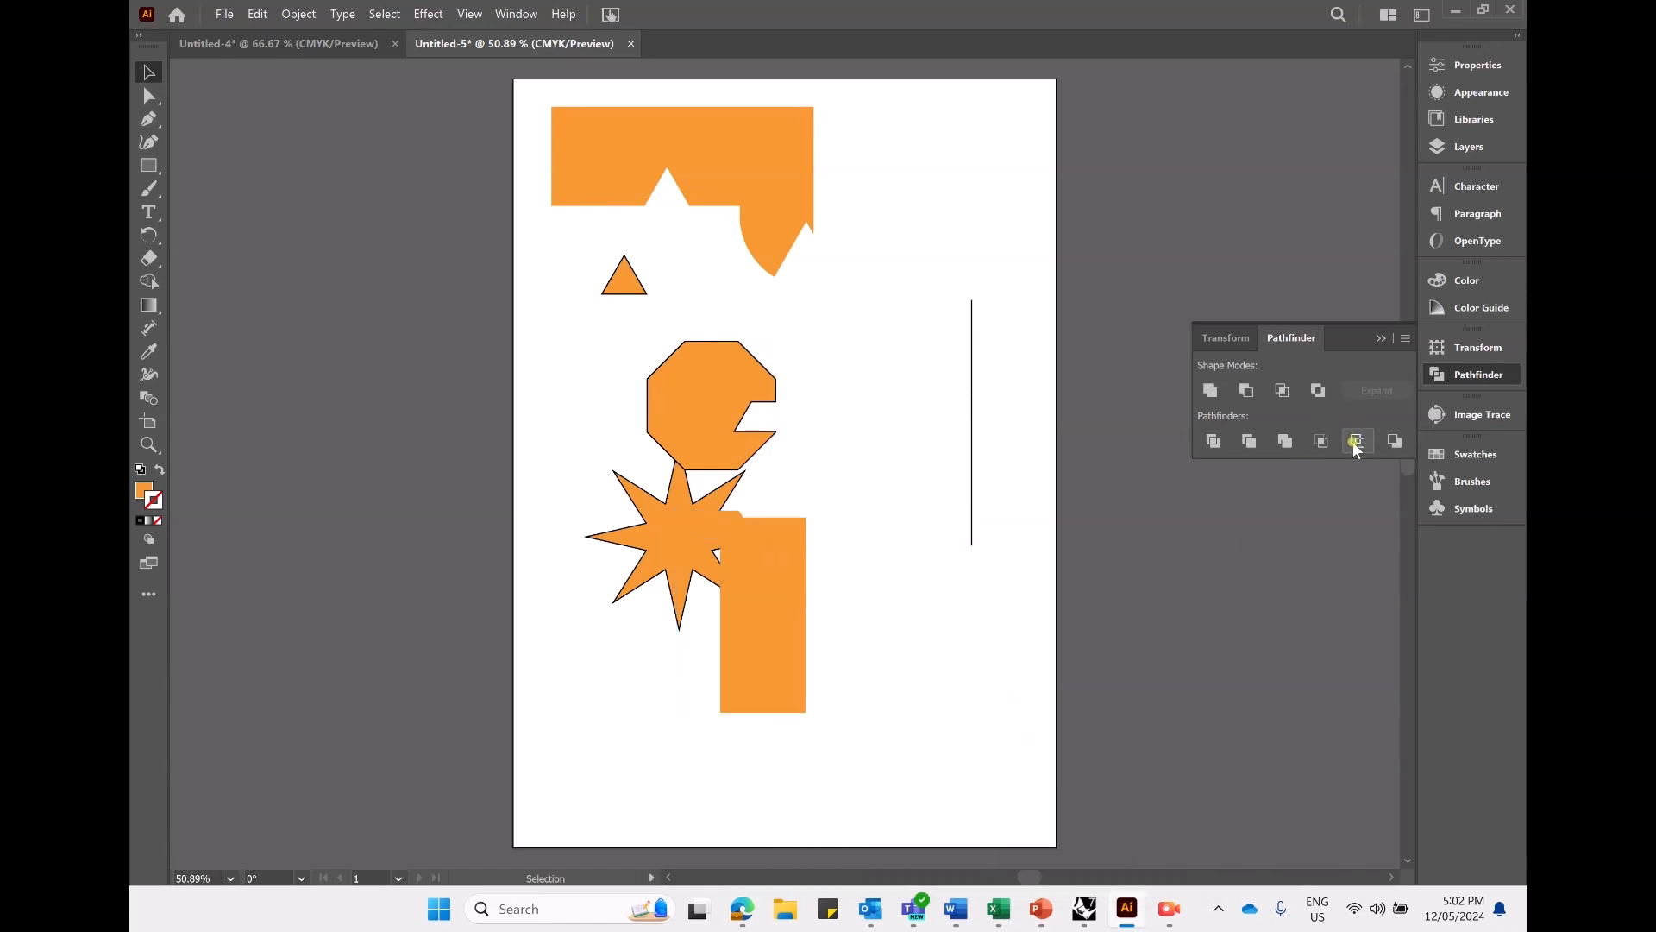
# - Apply Pathfinder Outline to the star and merged shape, and move the resulting outlines slightly down and left
pyautogui.click(763, 586)
pyautogui.keyDown('shift'); pyautogui.click(677, 547); pyautogui.keyUp('shift')
pyautogui.click(1358, 441)
pyautogui.click(873, 643)
pyautogui.moveTo(722, 558); pyautogui.dragTo(689, 606)
pyautogui.click(874, 575)
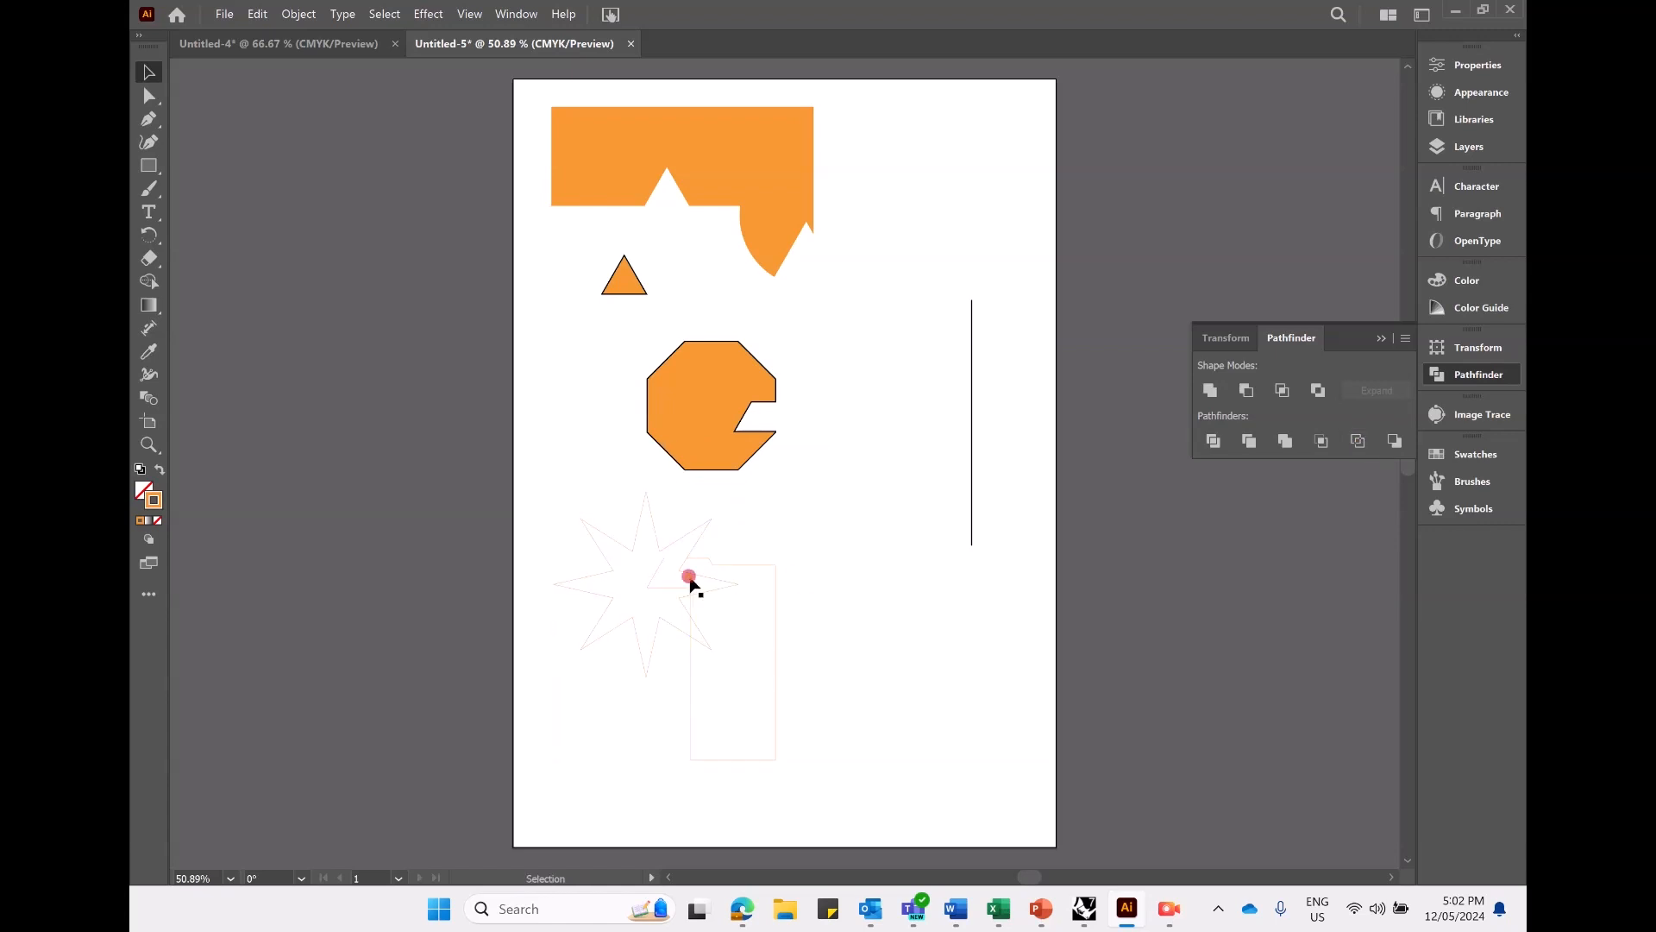
pyautogui.doubleClick(688, 576)
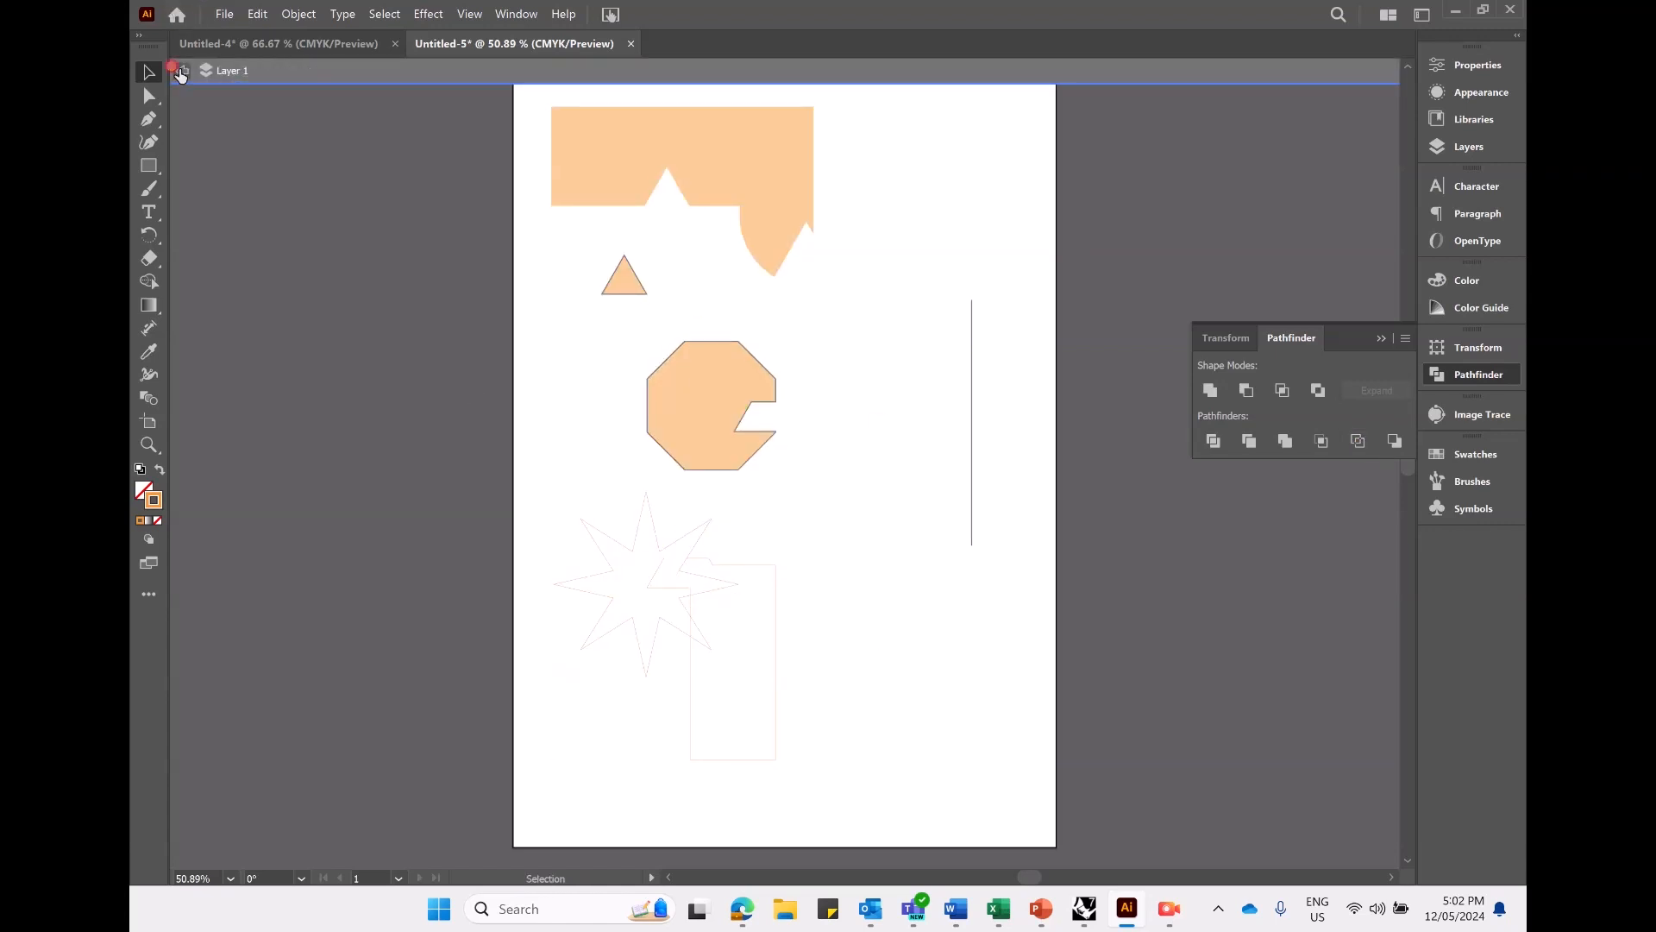
pyautogui.click(182, 70)
# - Convert the notched octagon to outlines with Pathfinder Outline and shift it to the right on the artboard
pyautogui.click(716, 392)
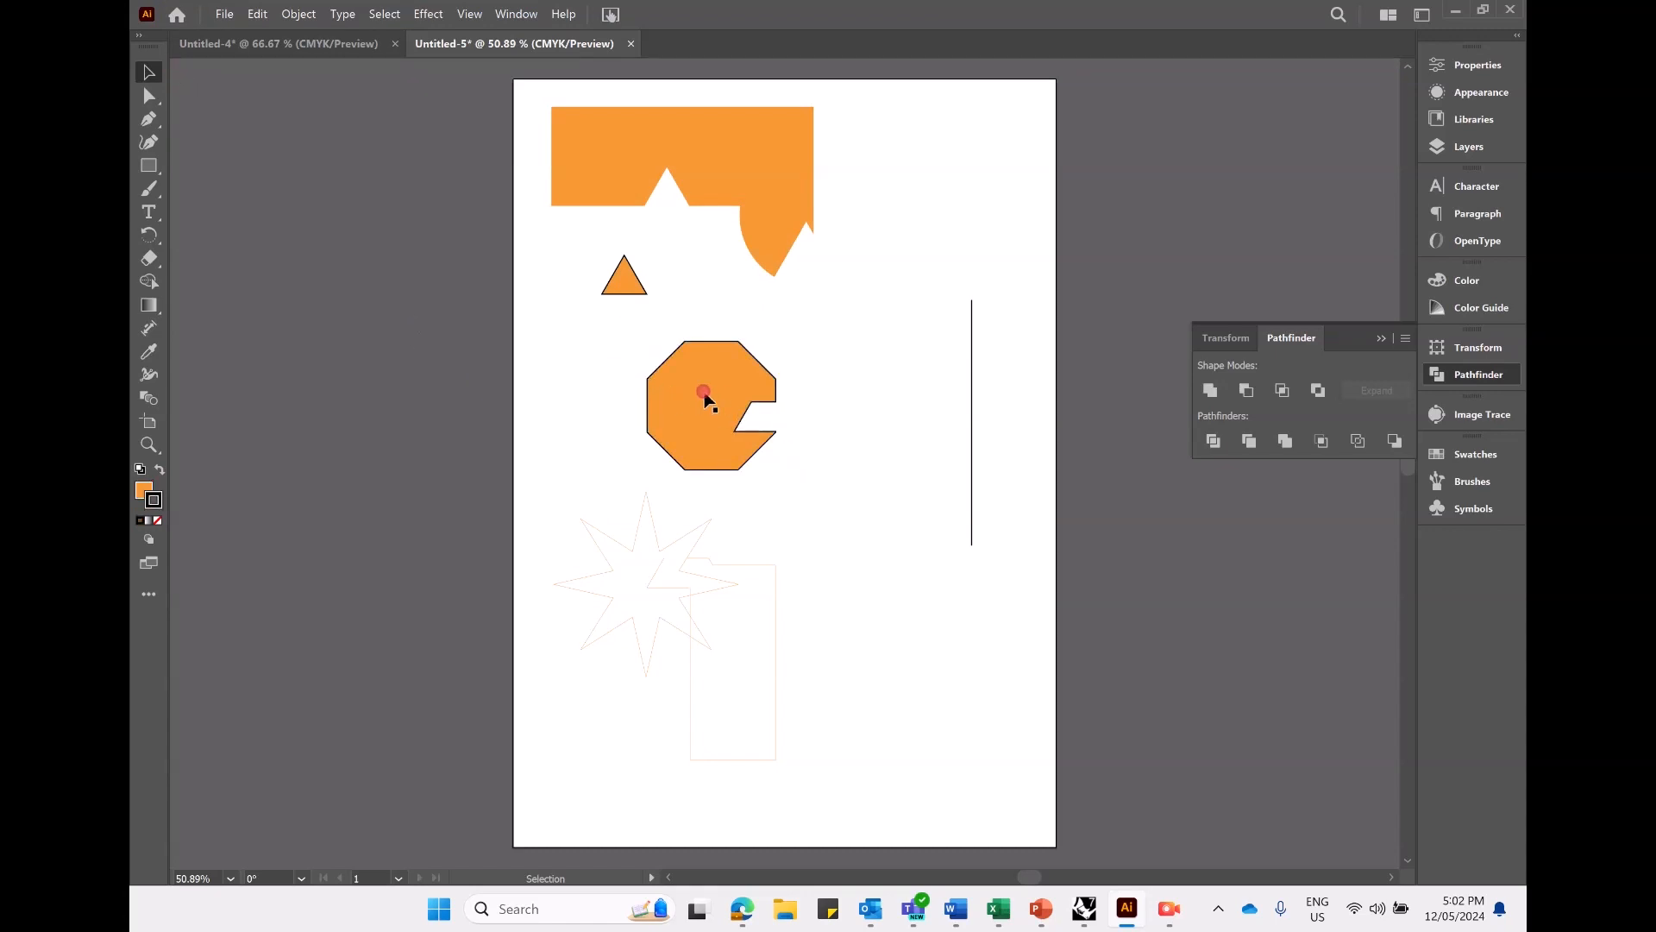
pyautogui.moveTo(706, 385); pyautogui.dragTo(736, 382)
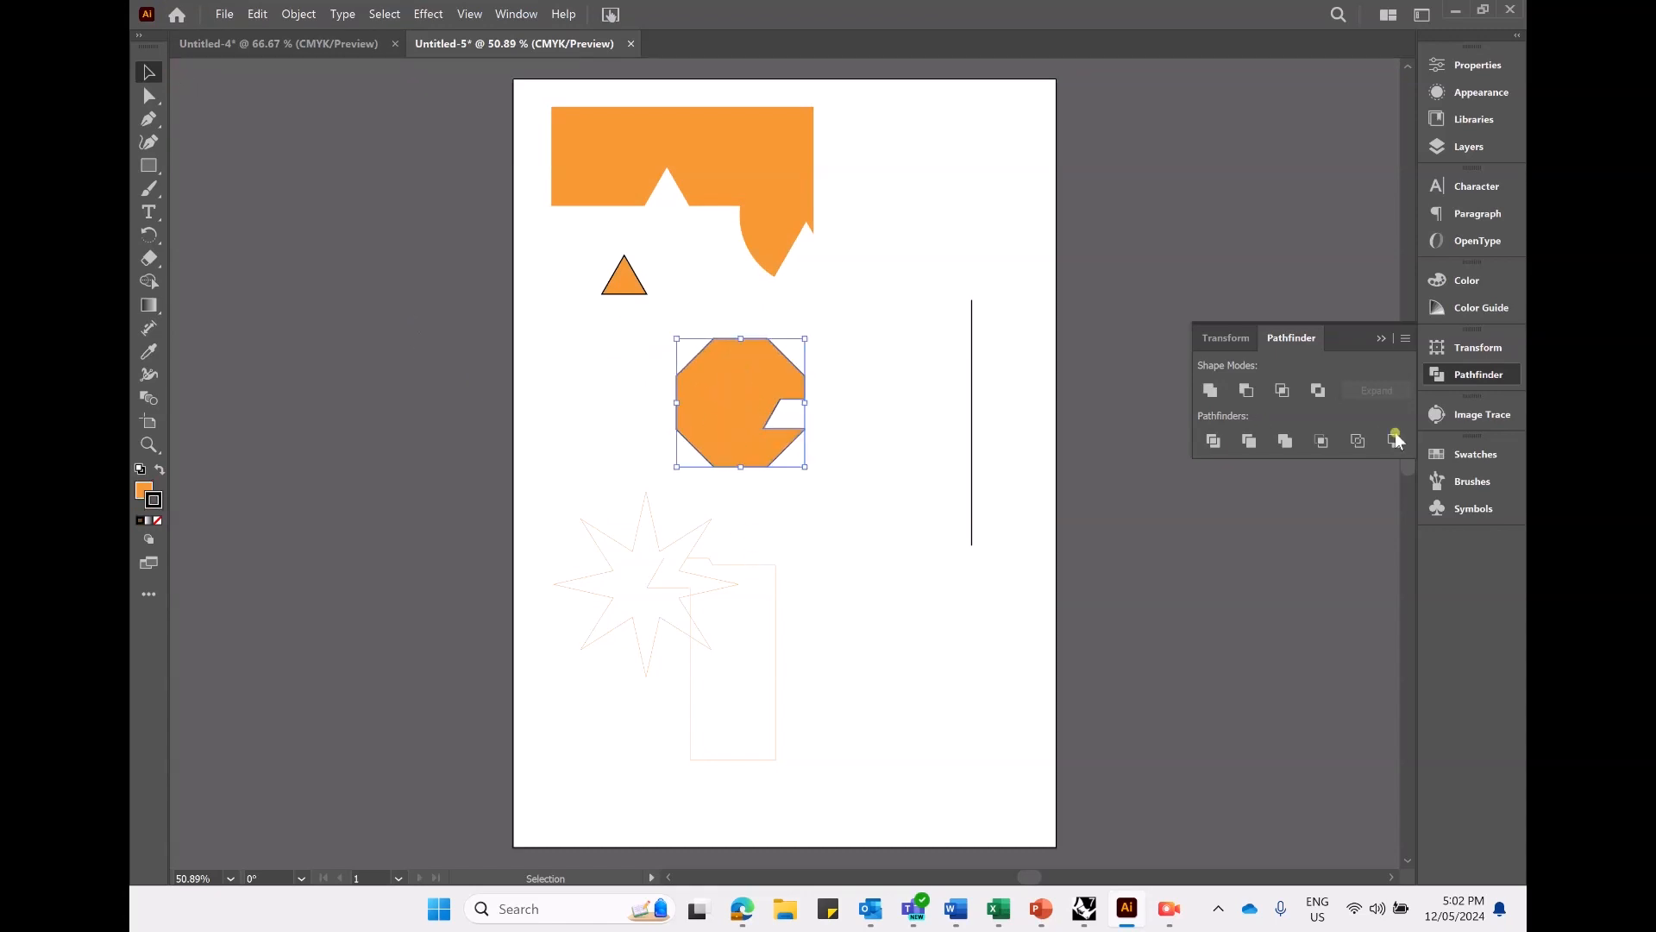
pyautogui.click(1322, 443)
pyautogui.click(986, 582)
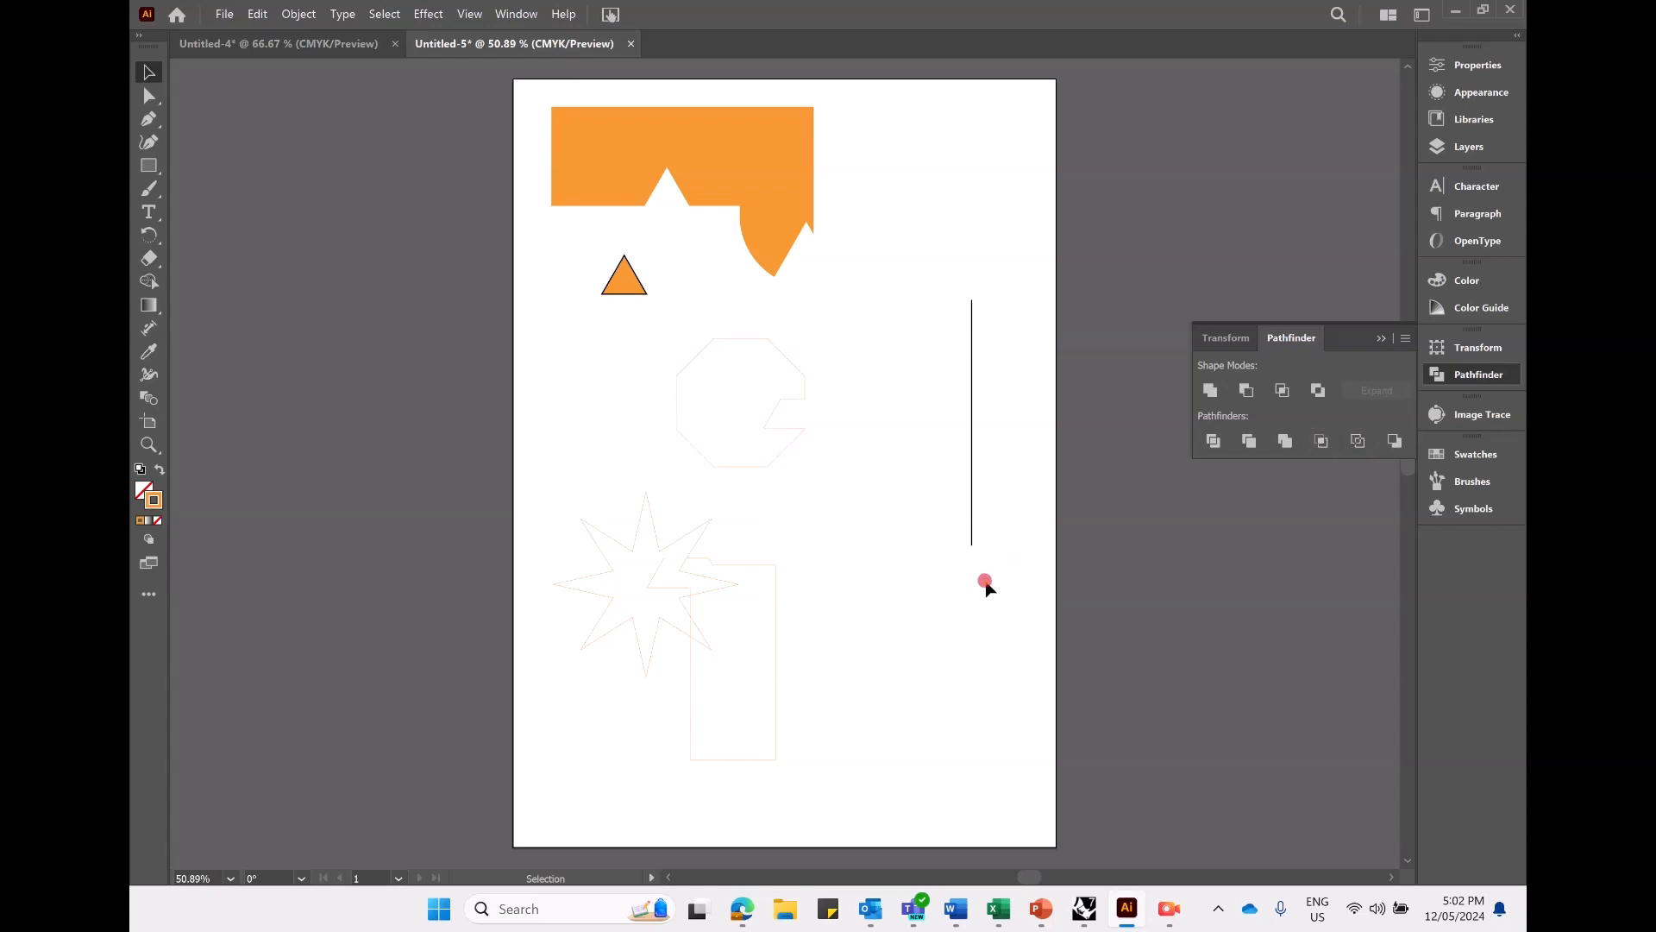
pyautogui.moveTo(751, 332); pyautogui.dragTo(848, 350)
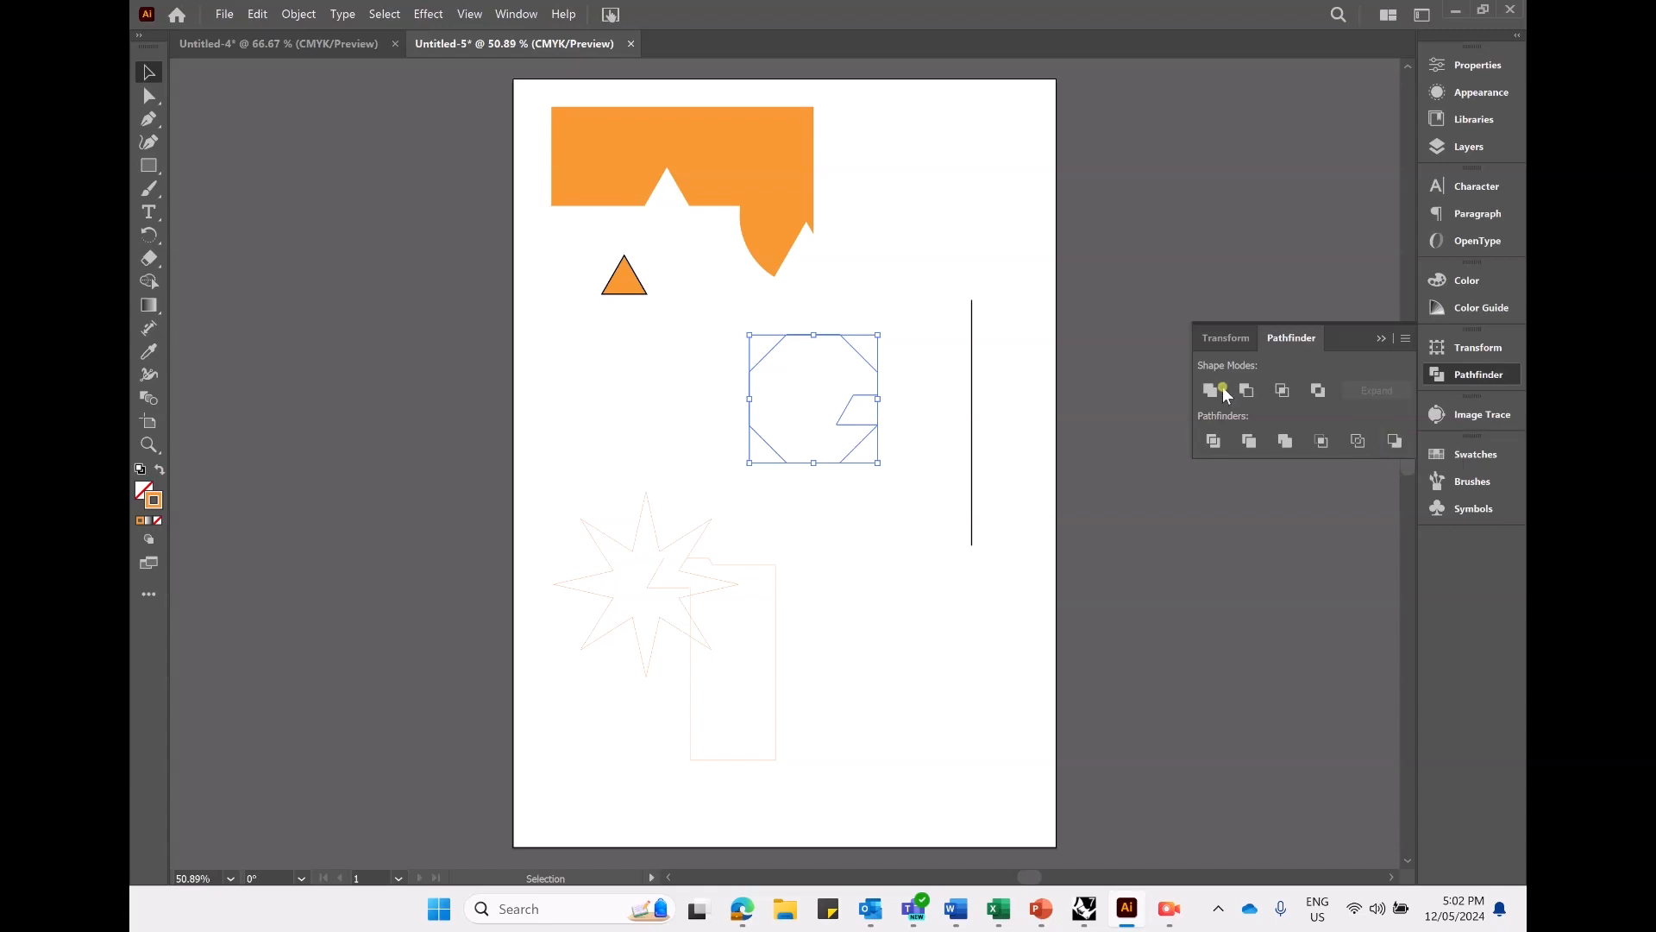
pyautogui.rightClick(970, 438)
pyautogui.click(856, 521)
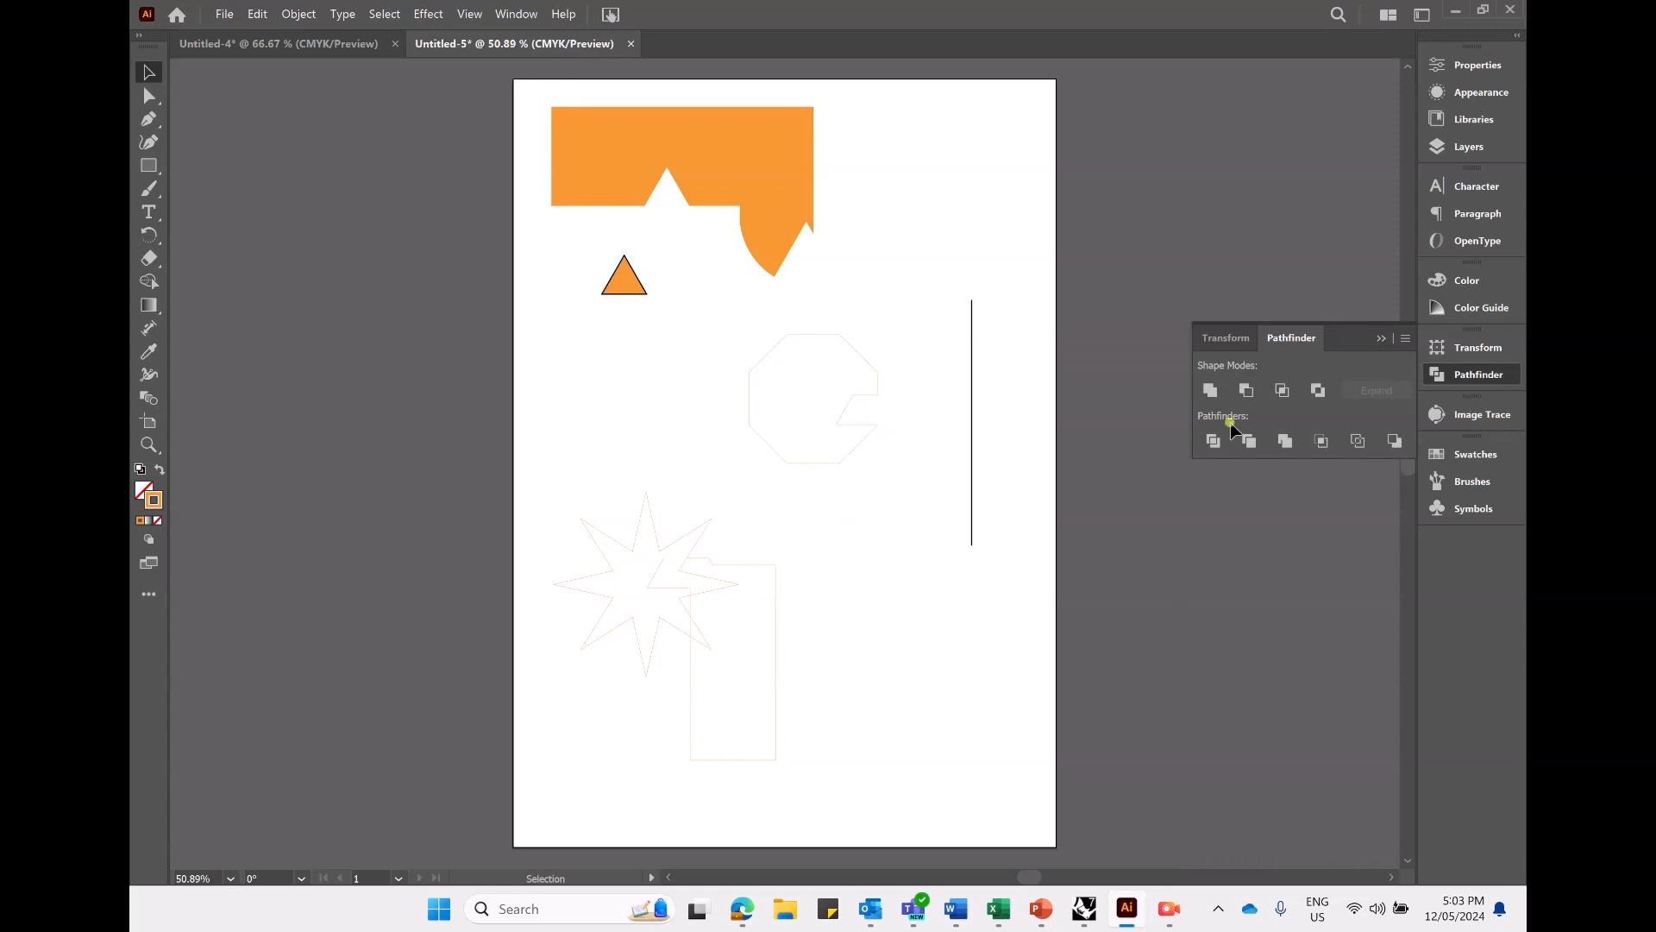
# - Isolate the large orange shape at the artboard's top, move it right and down, collapse Pathfinder and exit isolation mode
pyautogui.click(779, 217)
pyautogui.doubleClick(775, 190)
pyautogui.moveTo(776, 196); pyautogui.dragTo(867, 207)
pyautogui.click(616, 278)
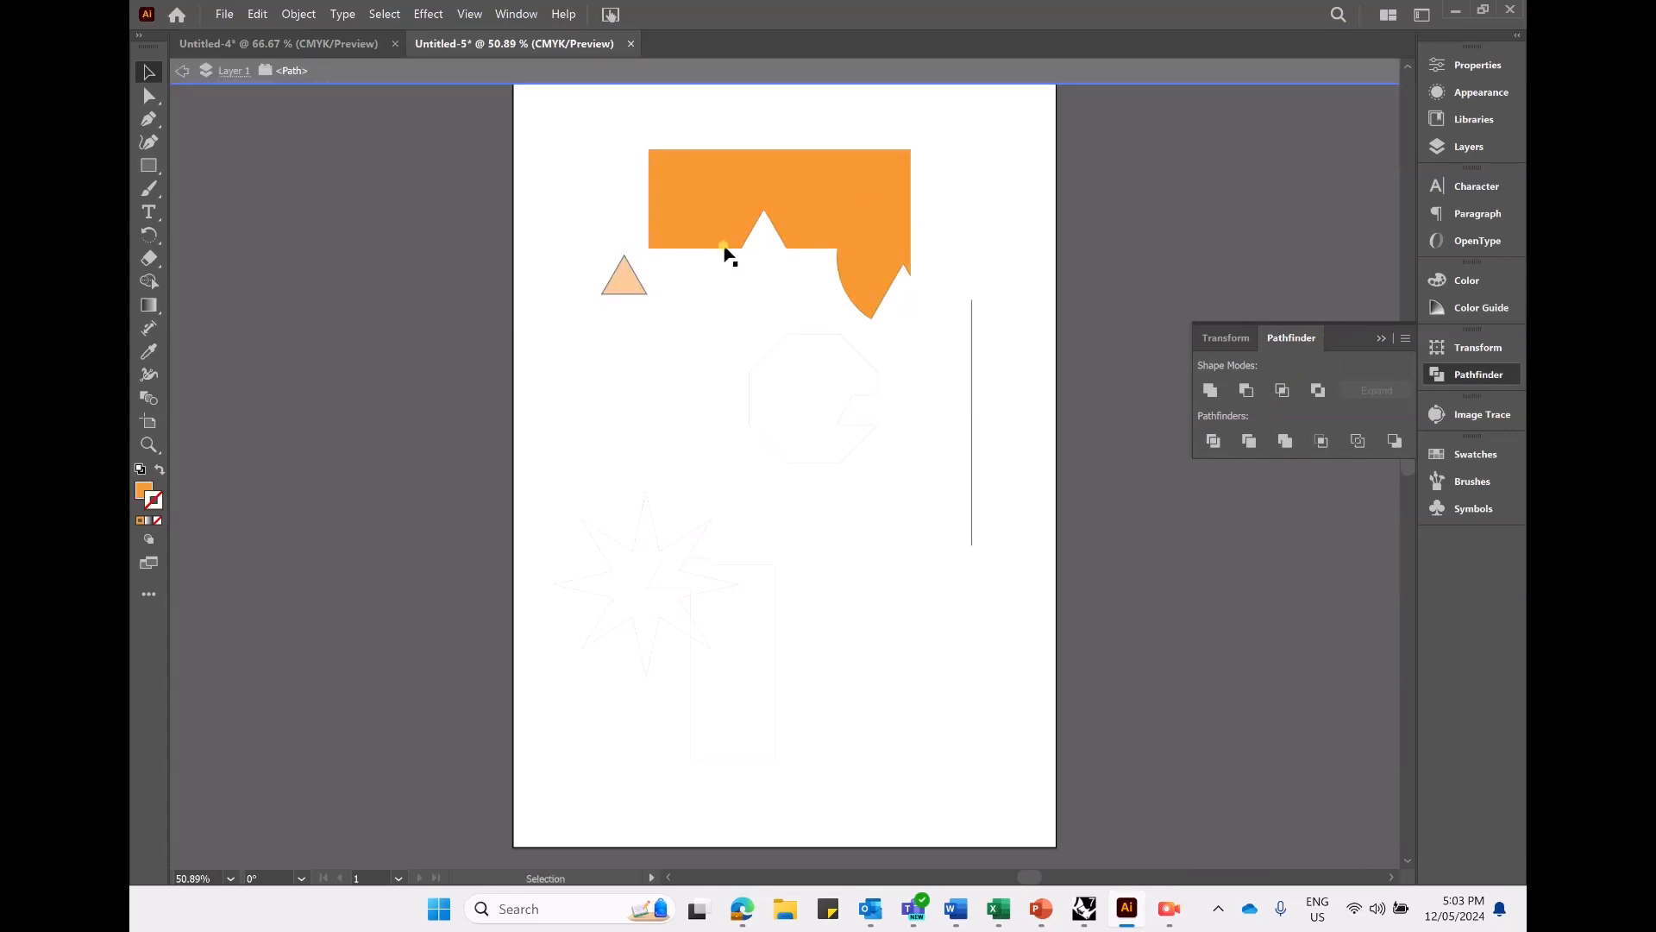
pyautogui.click(1378, 339)
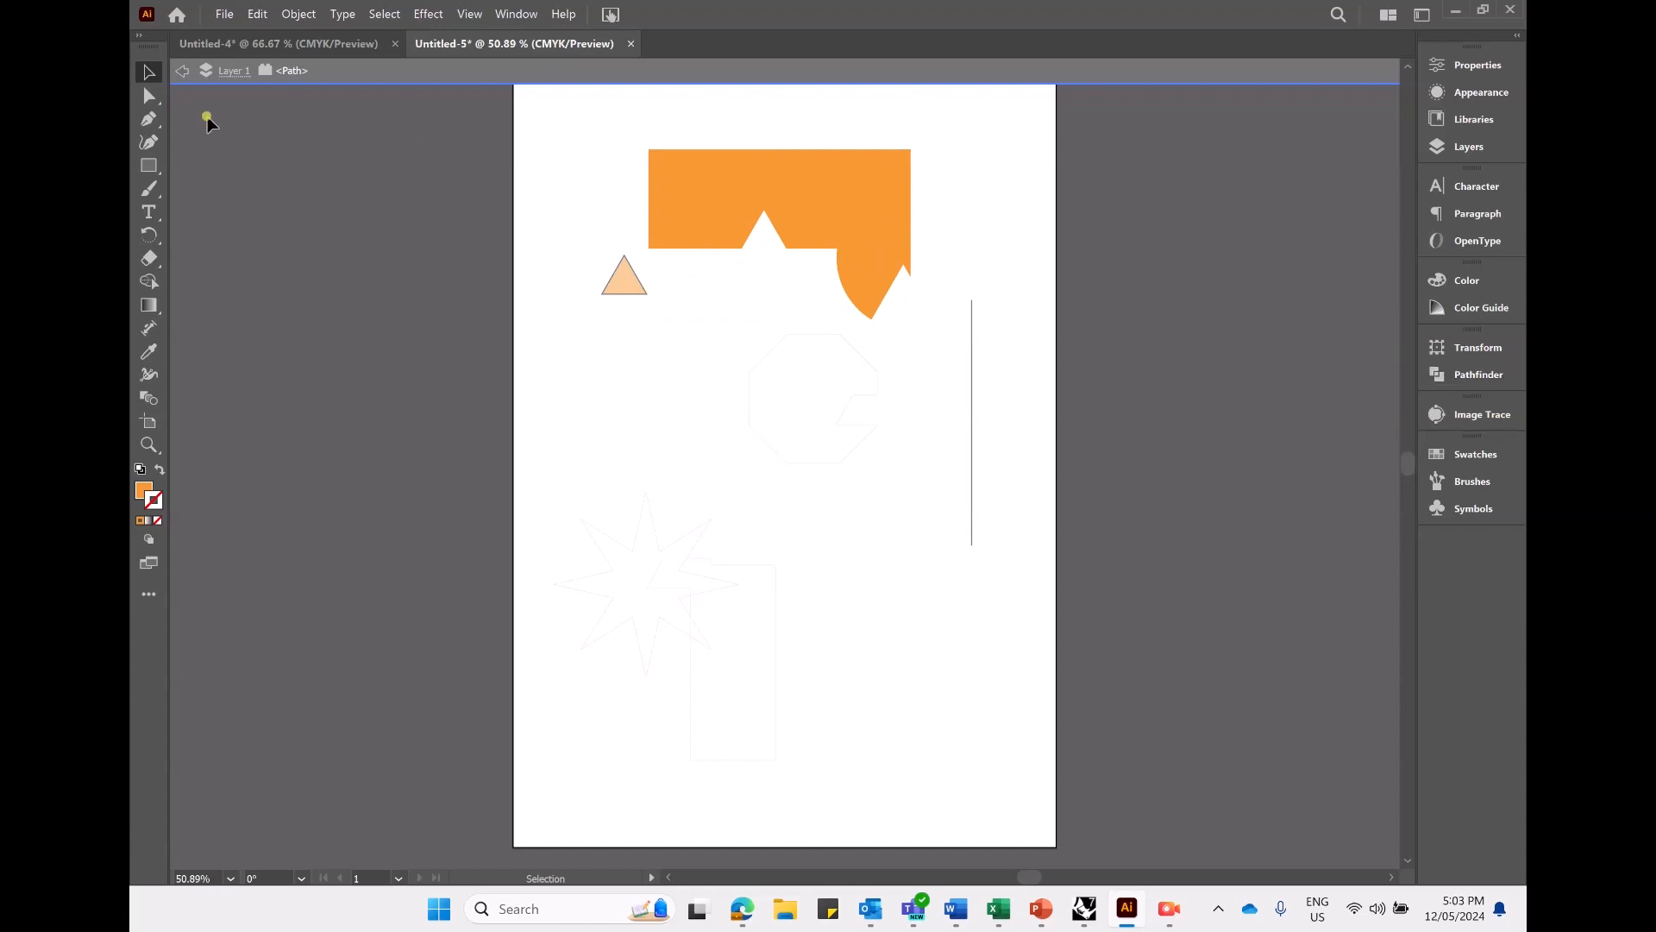
pyautogui.click(183, 71)
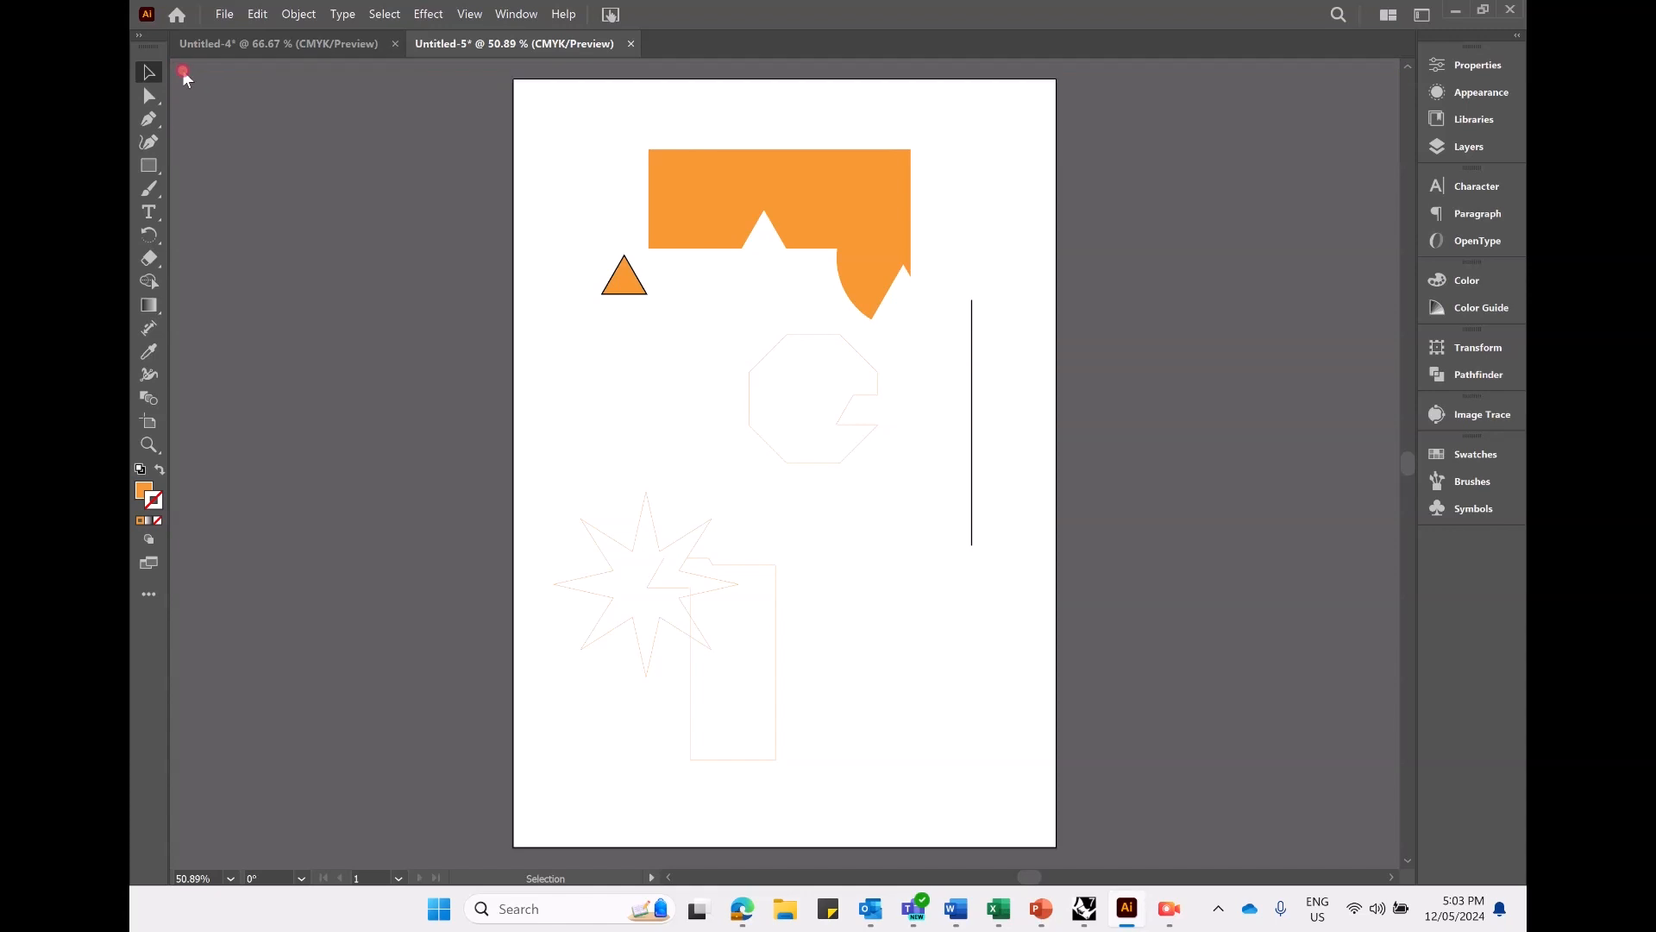